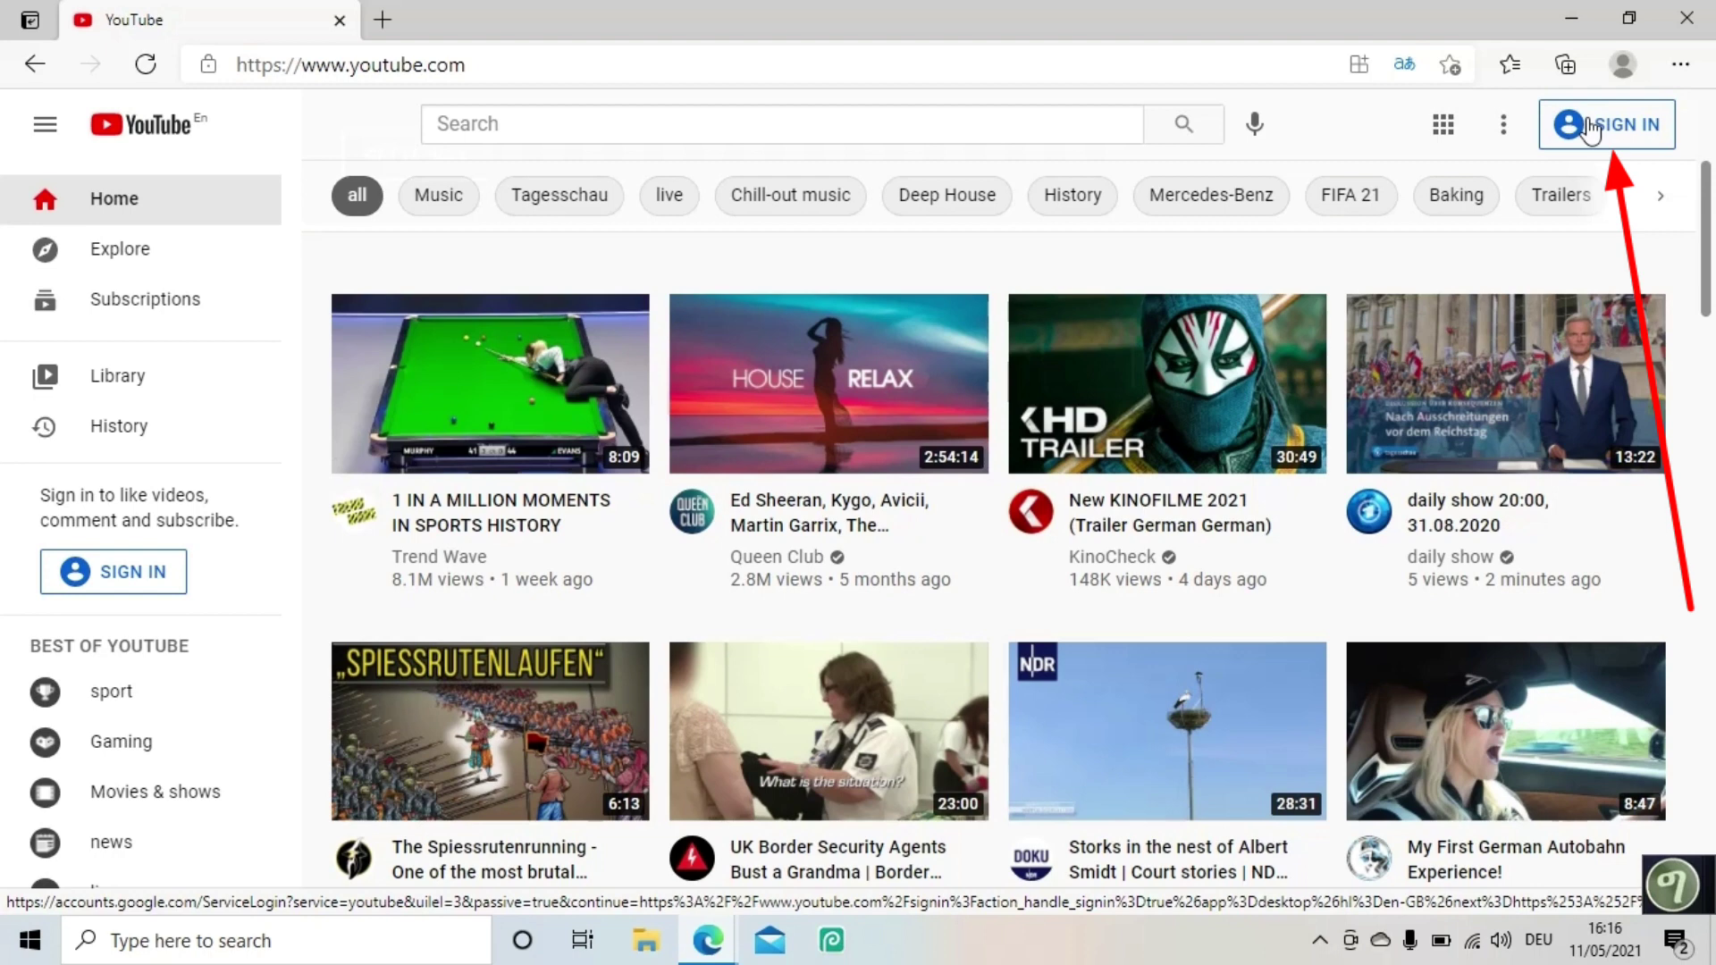
Start signing in to YouTube and clear the prefilled email address from the field
{"action": "left_click", "coordinate": [1590, 127]}
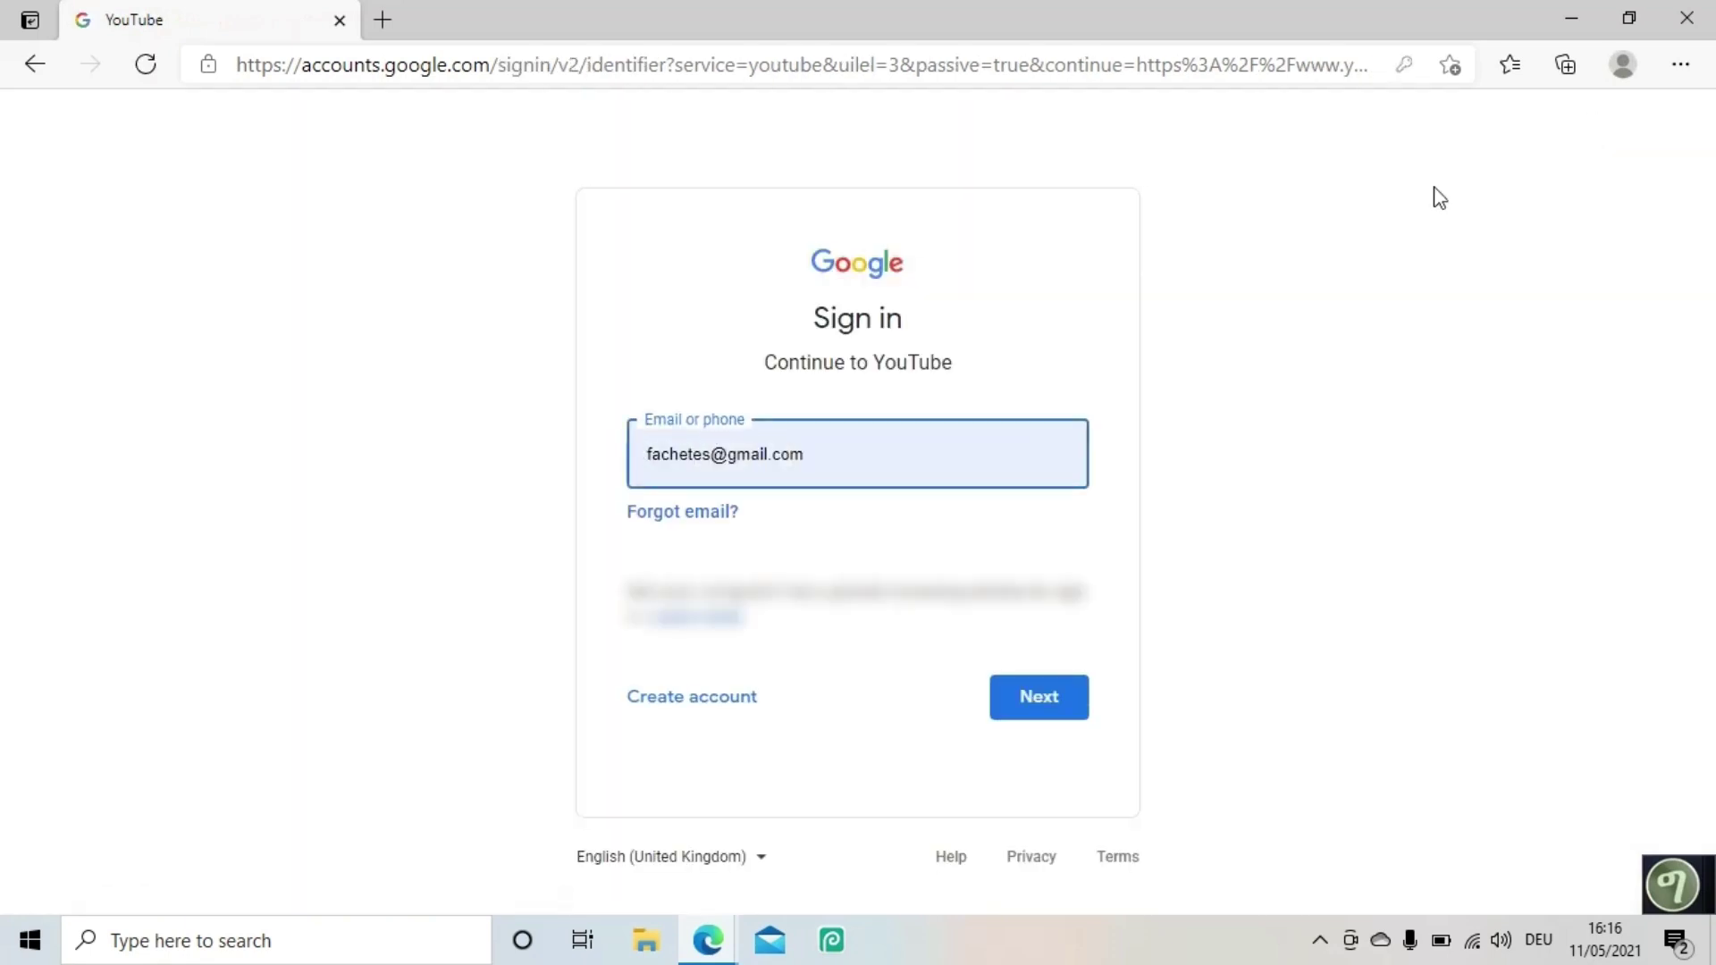
{"action": "left_click", "coordinate": [812, 471]}
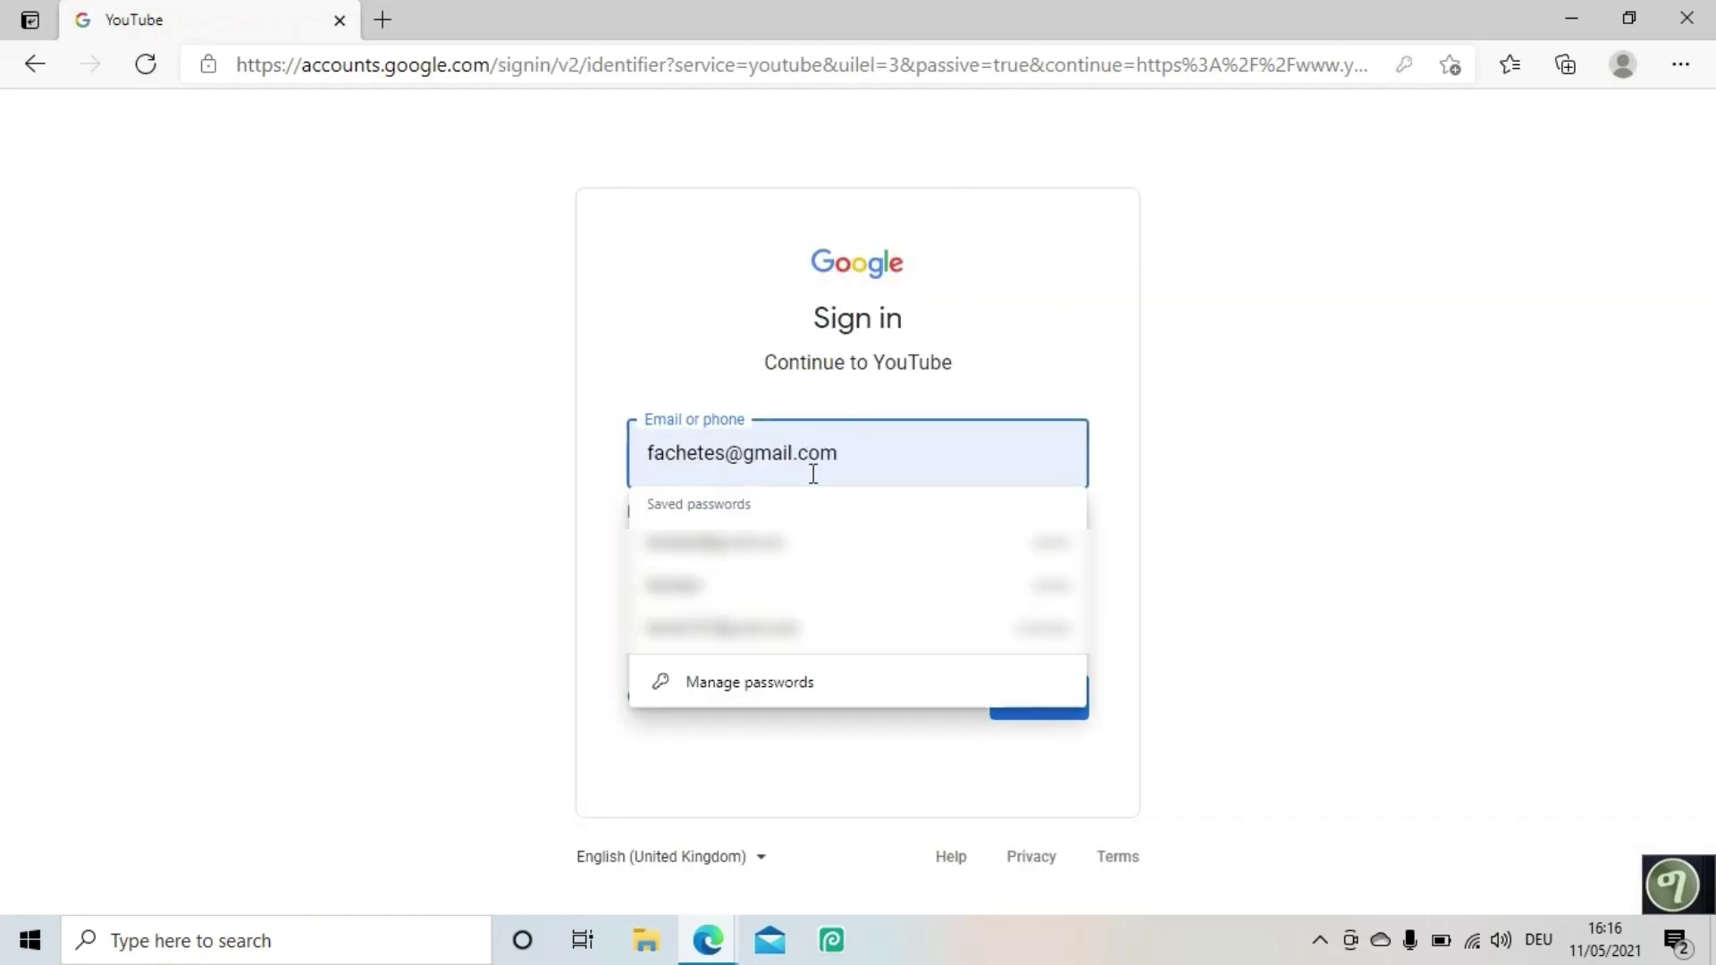
{"action": "key", "text": "BackSpace"}
{"action": "key", "text": "BackSpace"}
{"action": "key", "text": "BackSpace"}
{"action": "key", "text": "BackSpace"}
{"action": "key", "text": "BackSpace"}
{"action": "key", "text": "BackSpace"}
{"action": "key", "text": "BackSpace"}
{"action": "key", "text": "BackSpace"}
{"action": "key", "text": "BackSpace"}
{"action": "key", "text": "BackSpace"}
{"action": "key", "text": "BackSpace"}
{"action": "key", "text": "BackSpace"}
{"action": "key", "text": "BackSpace"}
{"action": "key", "text": "BackSpace"}
{"action": "key", "text": "BackSpace"}
{"action": "key", "text": "BackSpace"}
{"action": "key", "text": "BackSpace"}
{"action": "key", "text": "BackSpace"}
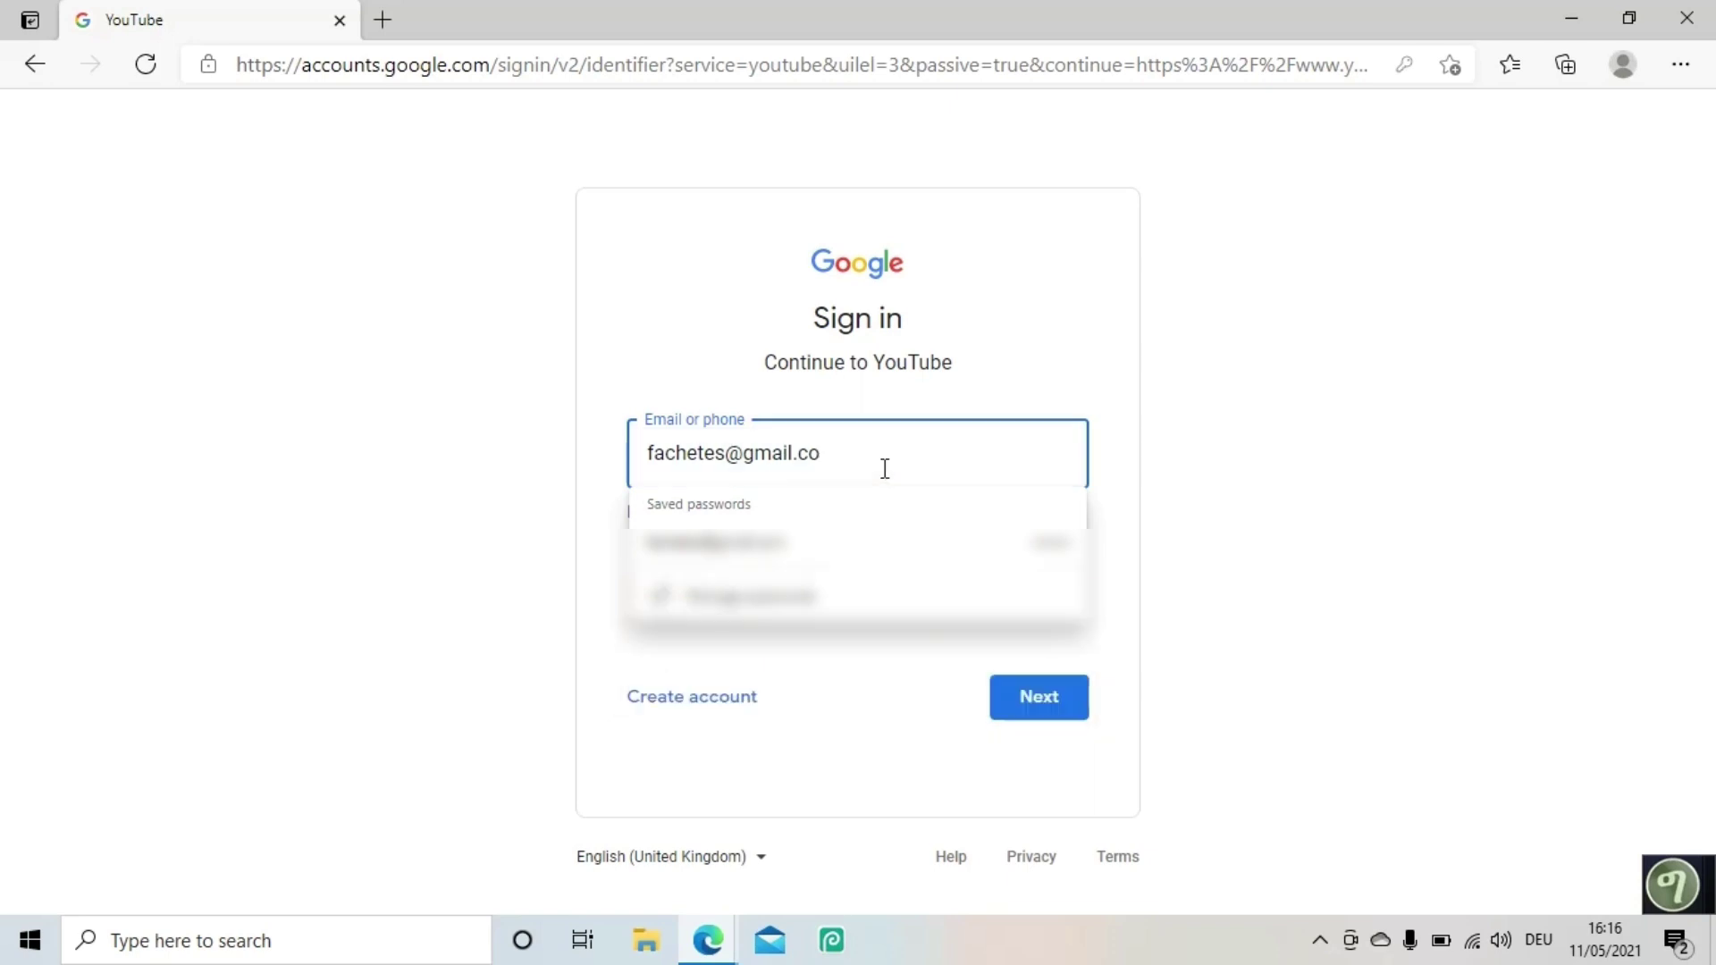
{"action": "left_click", "coordinate": [228, 547]}
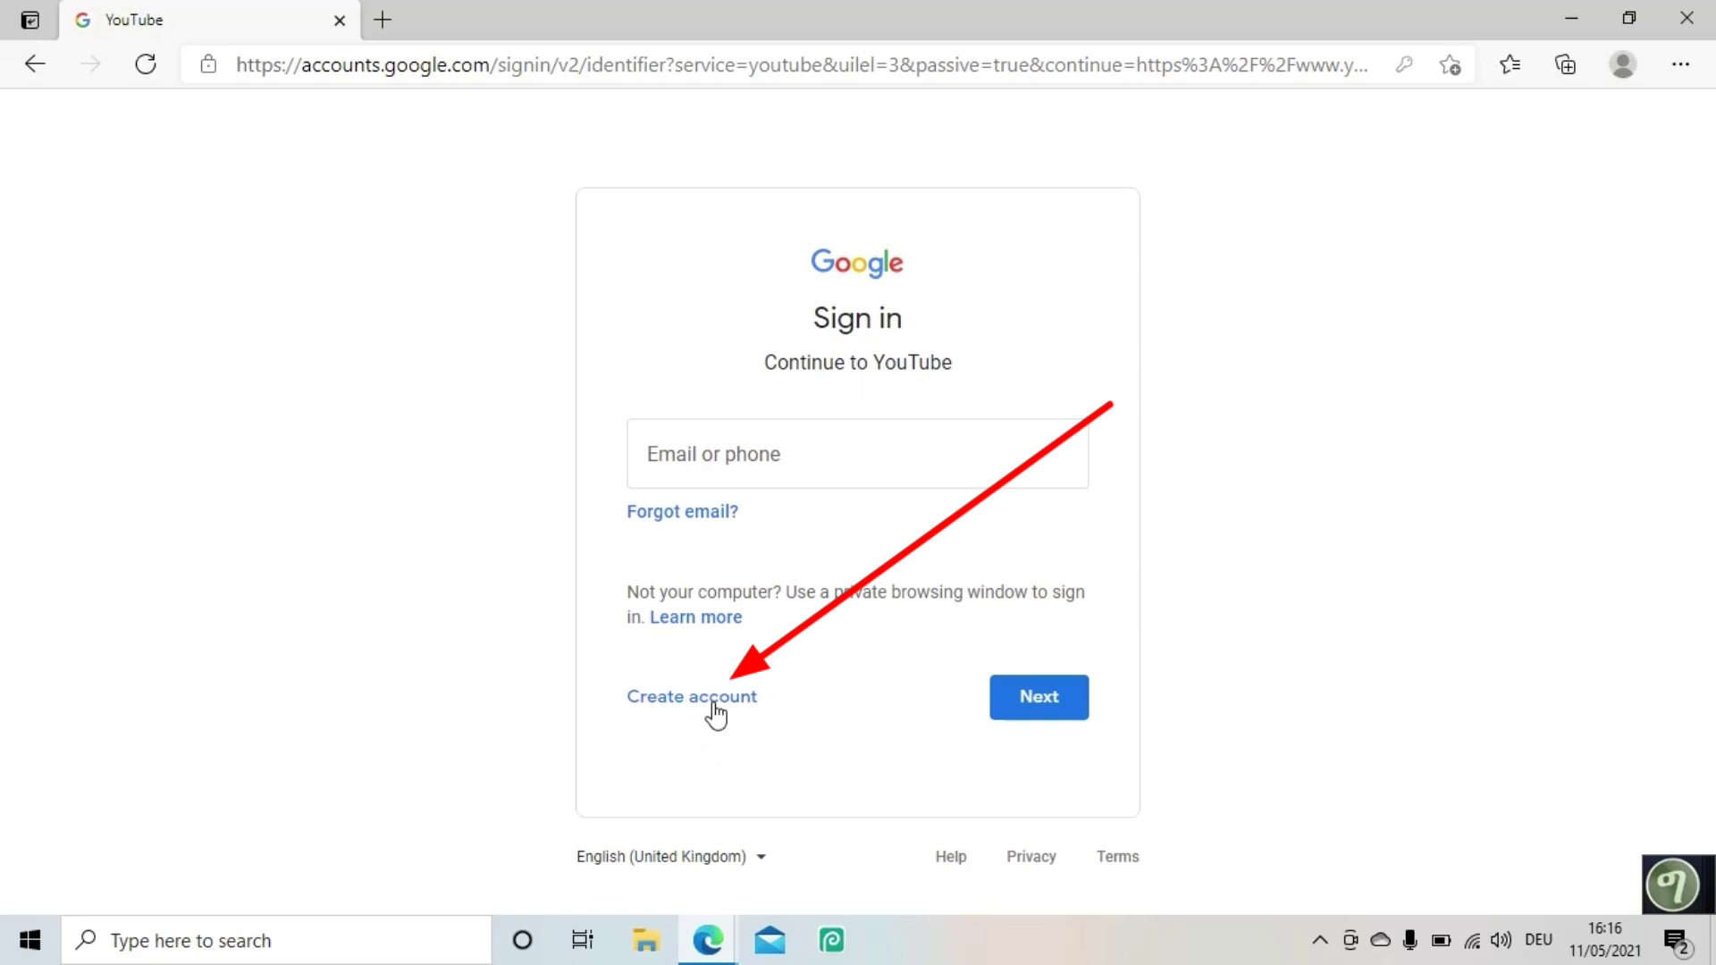
Start a new Google account for managing a business, using a new Gmail address
{"action": "left_click", "coordinate": [686, 711]}
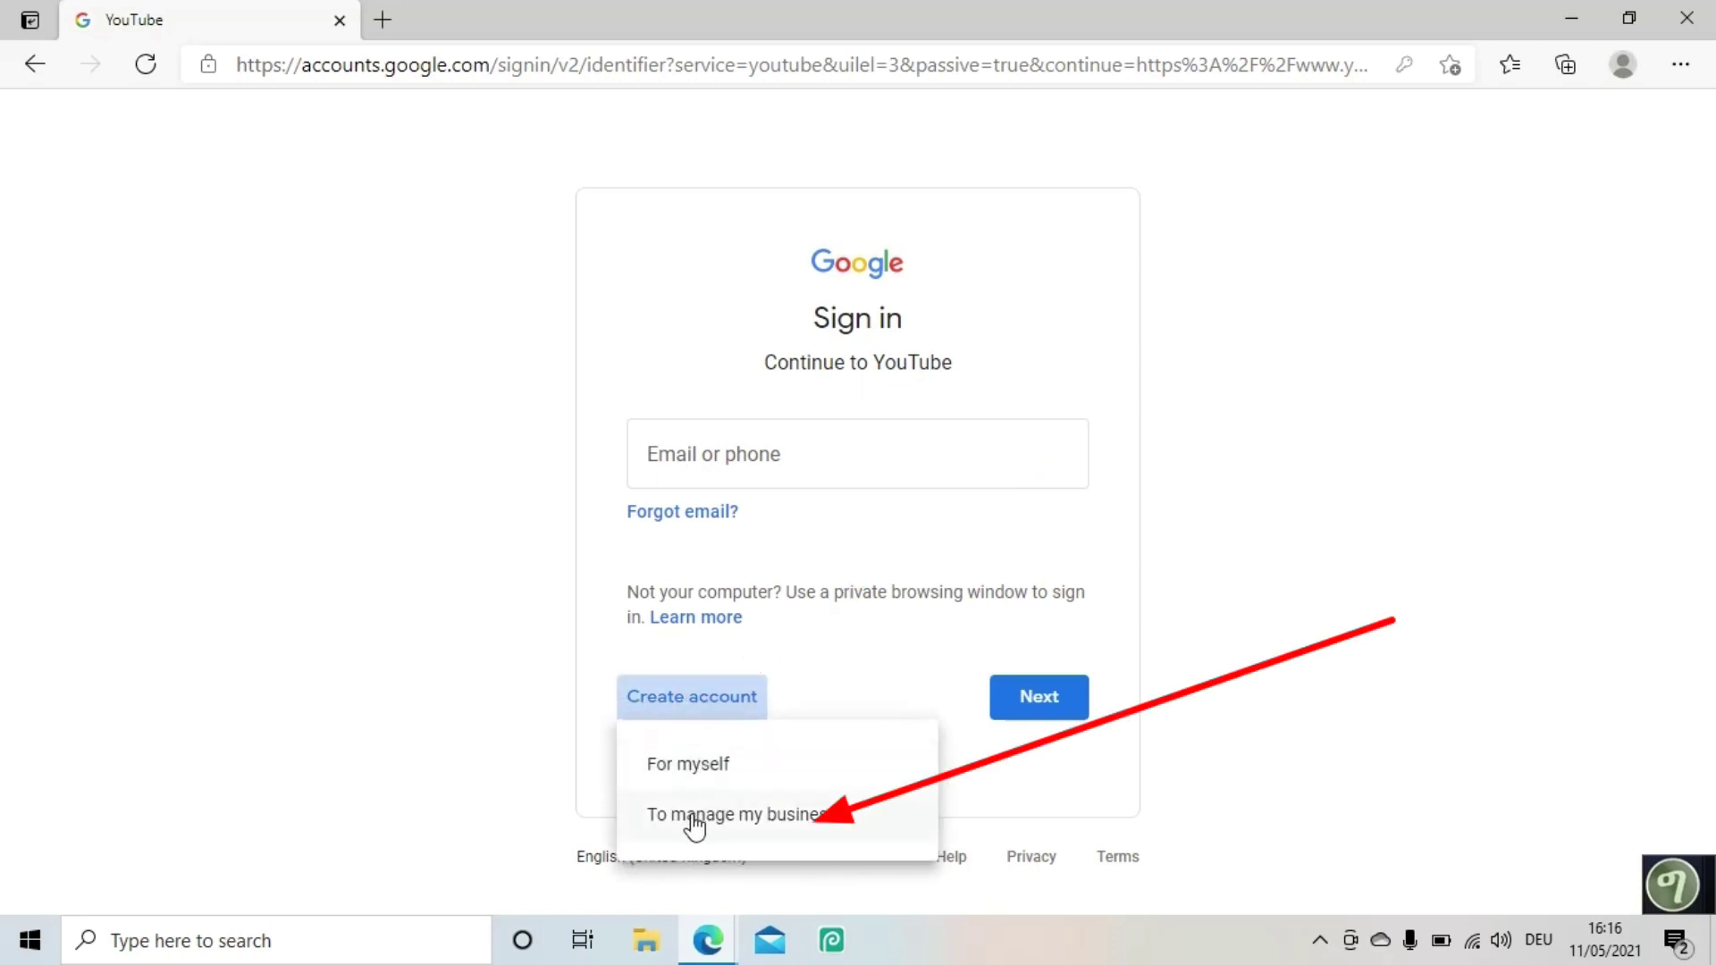
{"action": "left_click", "coordinate": [694, 815]}
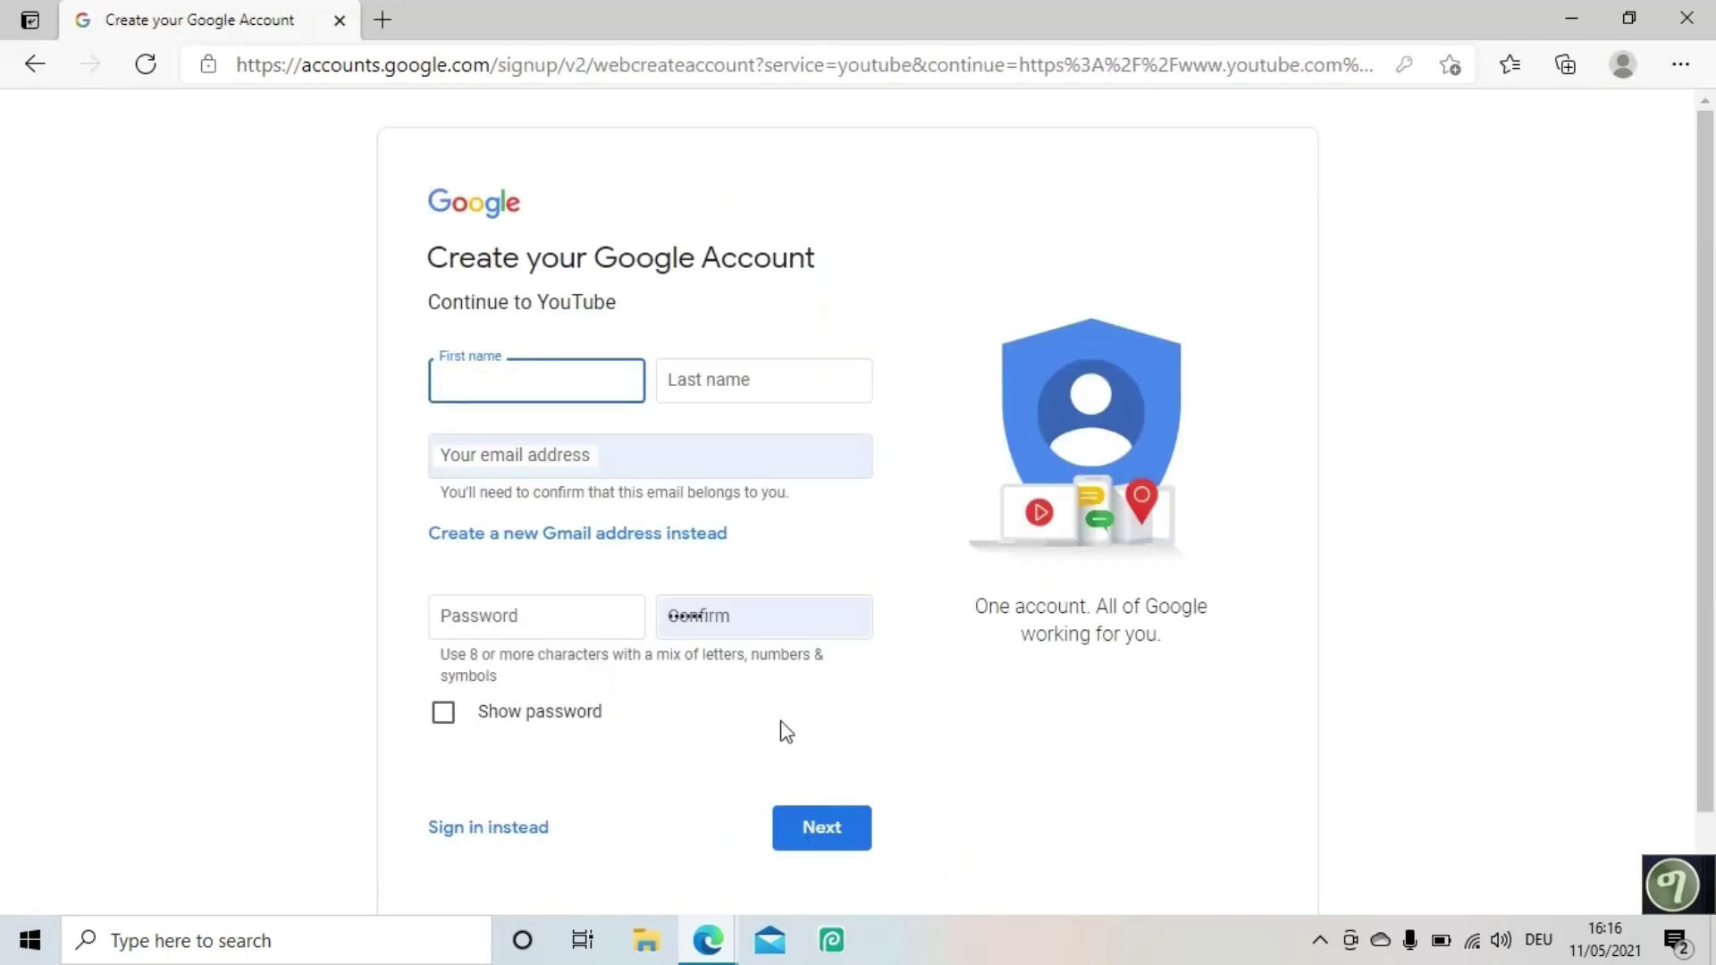
{"action": "left_click", "coordinate": [567, 537]}
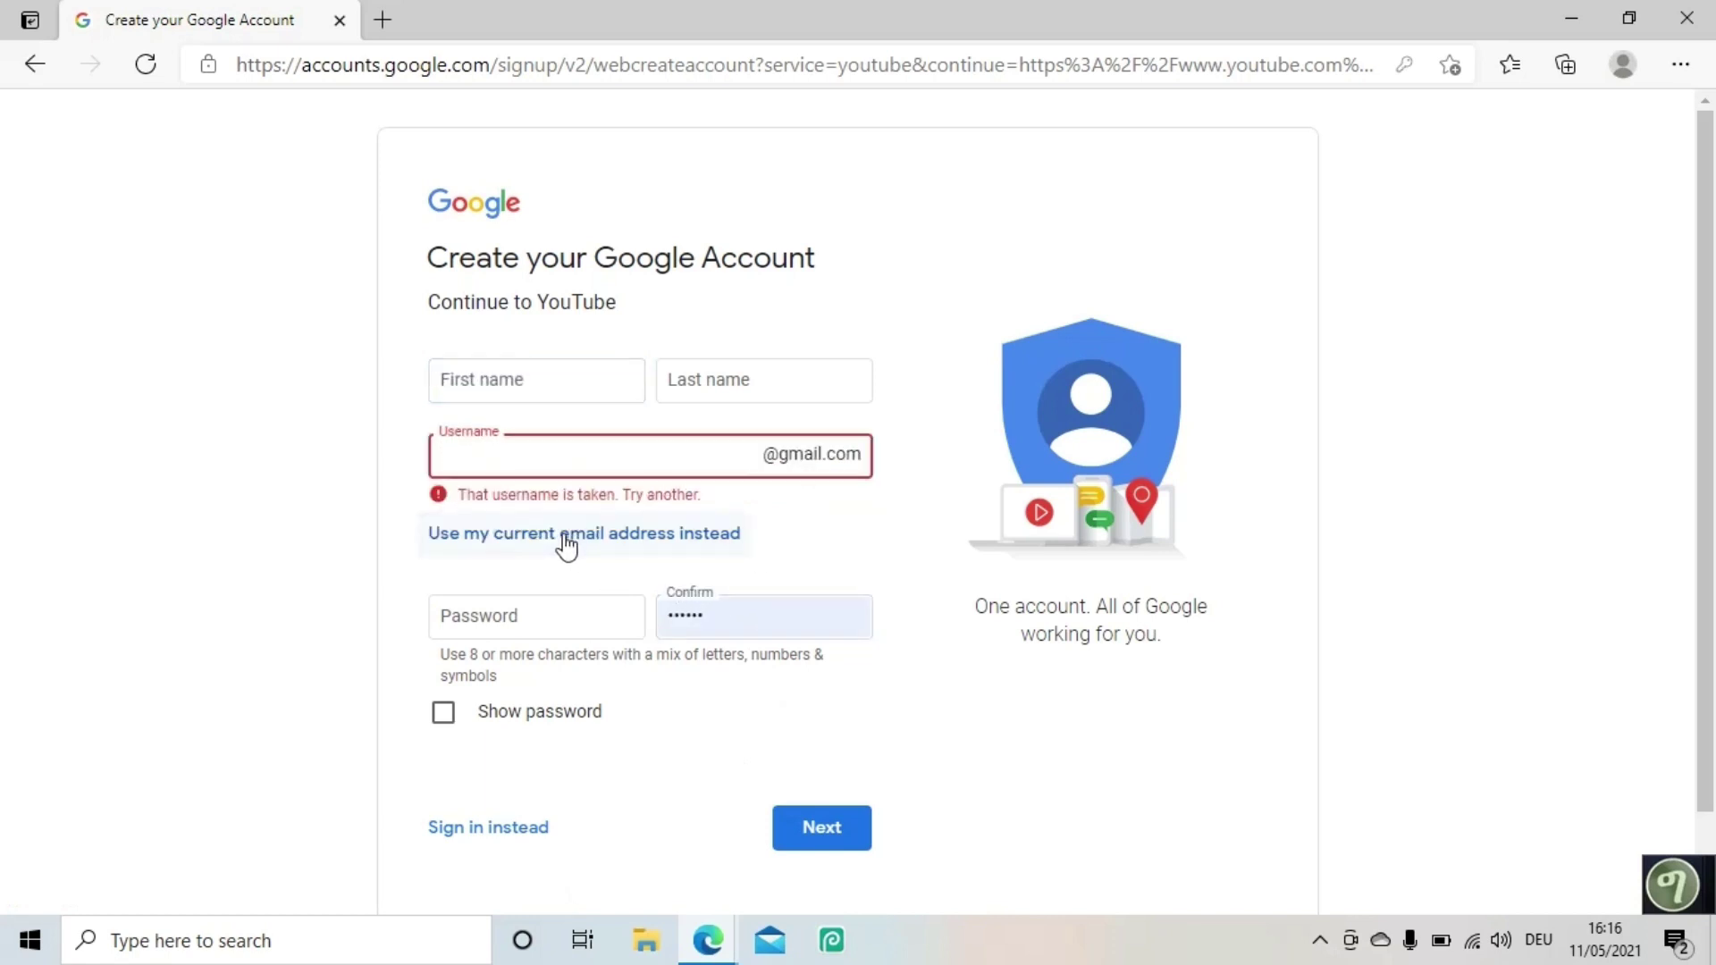
{"action": "left_click", "coordinate": [536, 375]}
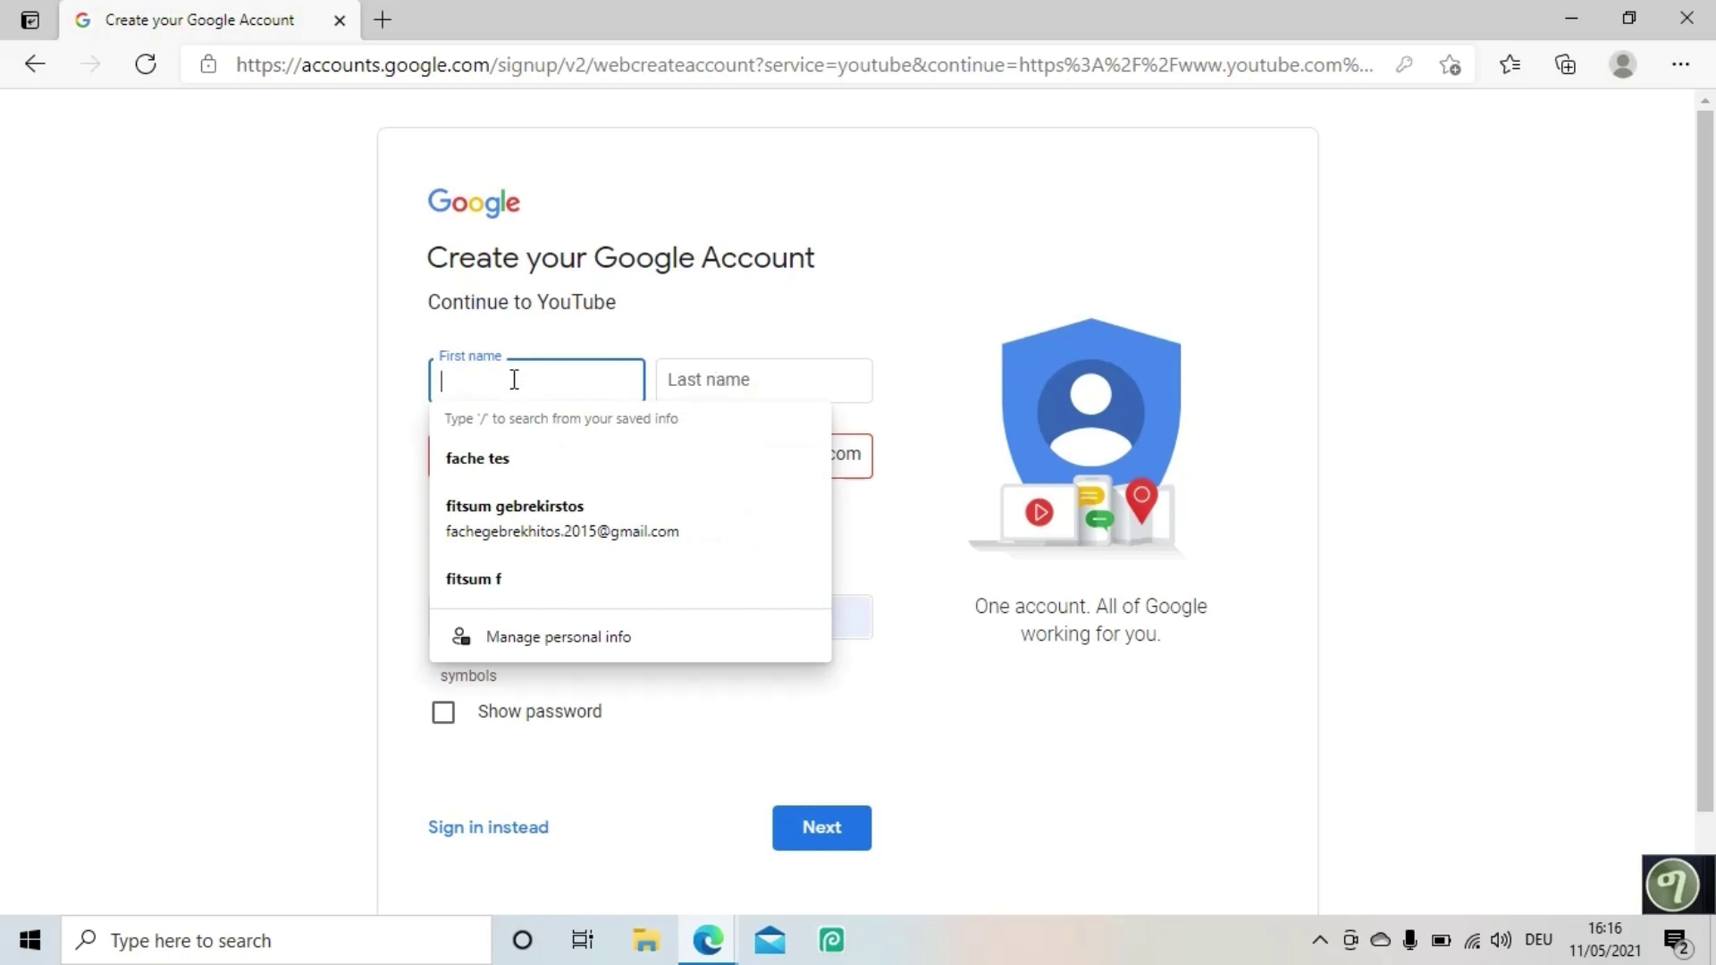
Enter the first and last name and replace the suggested username with a custom one
{"action": "type", "text": "gere"}
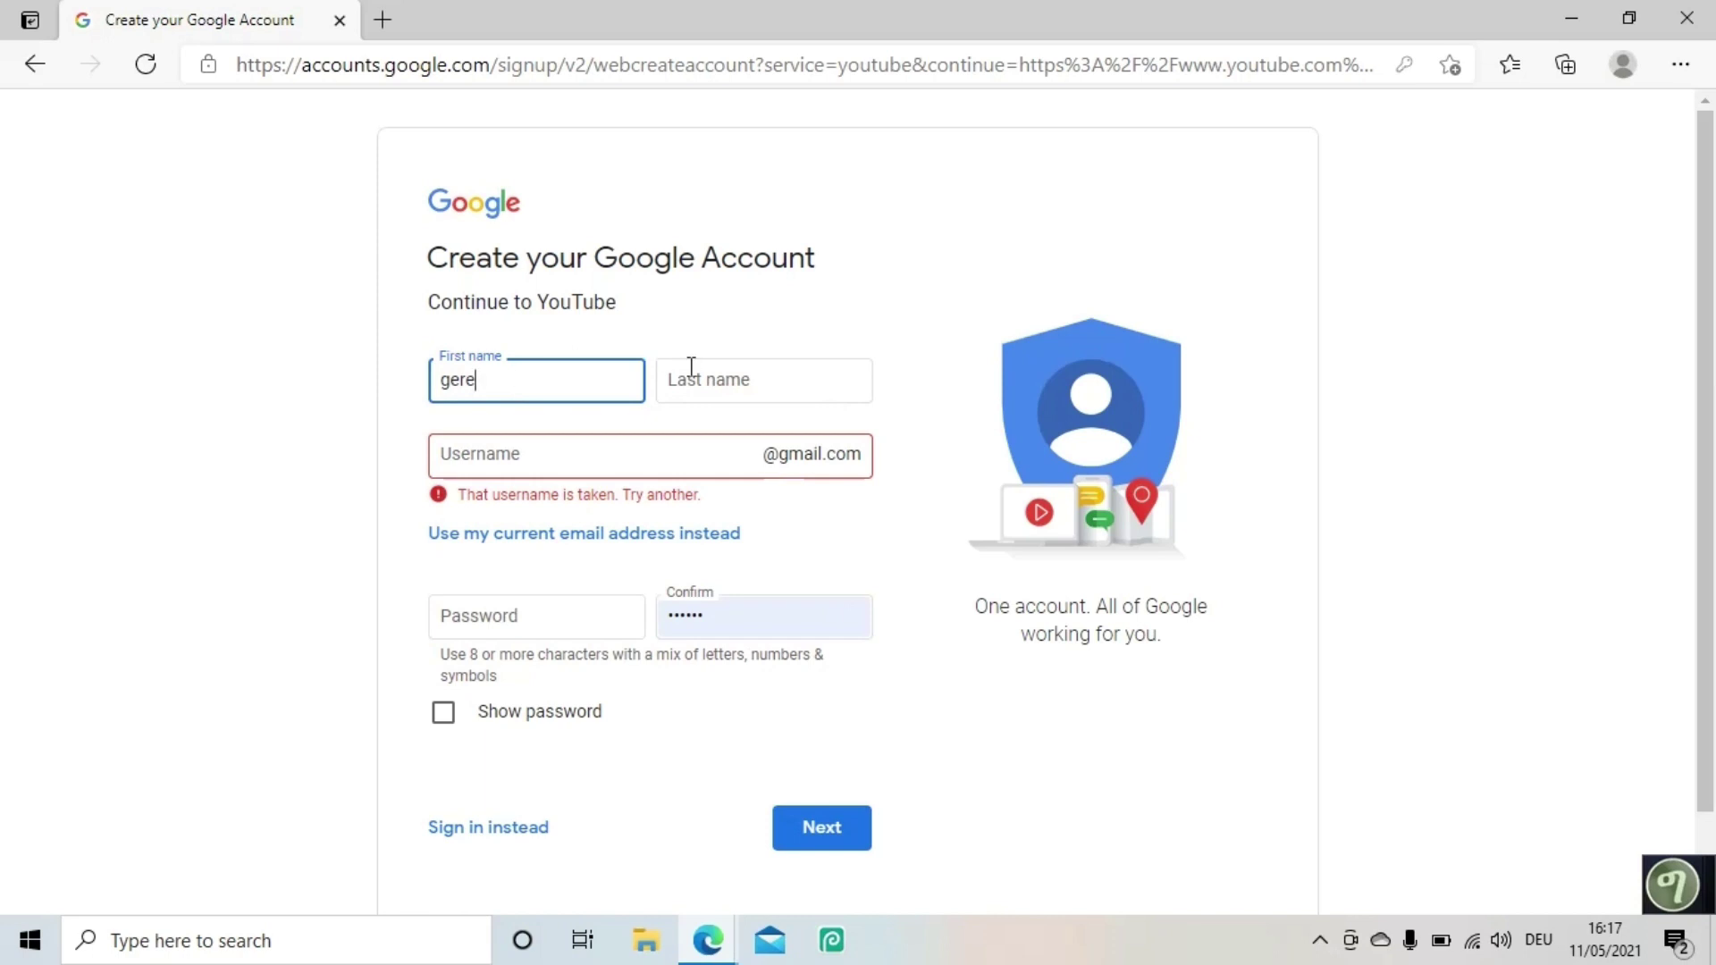
{"action": "left_click", "coordinate": [691, 367]}
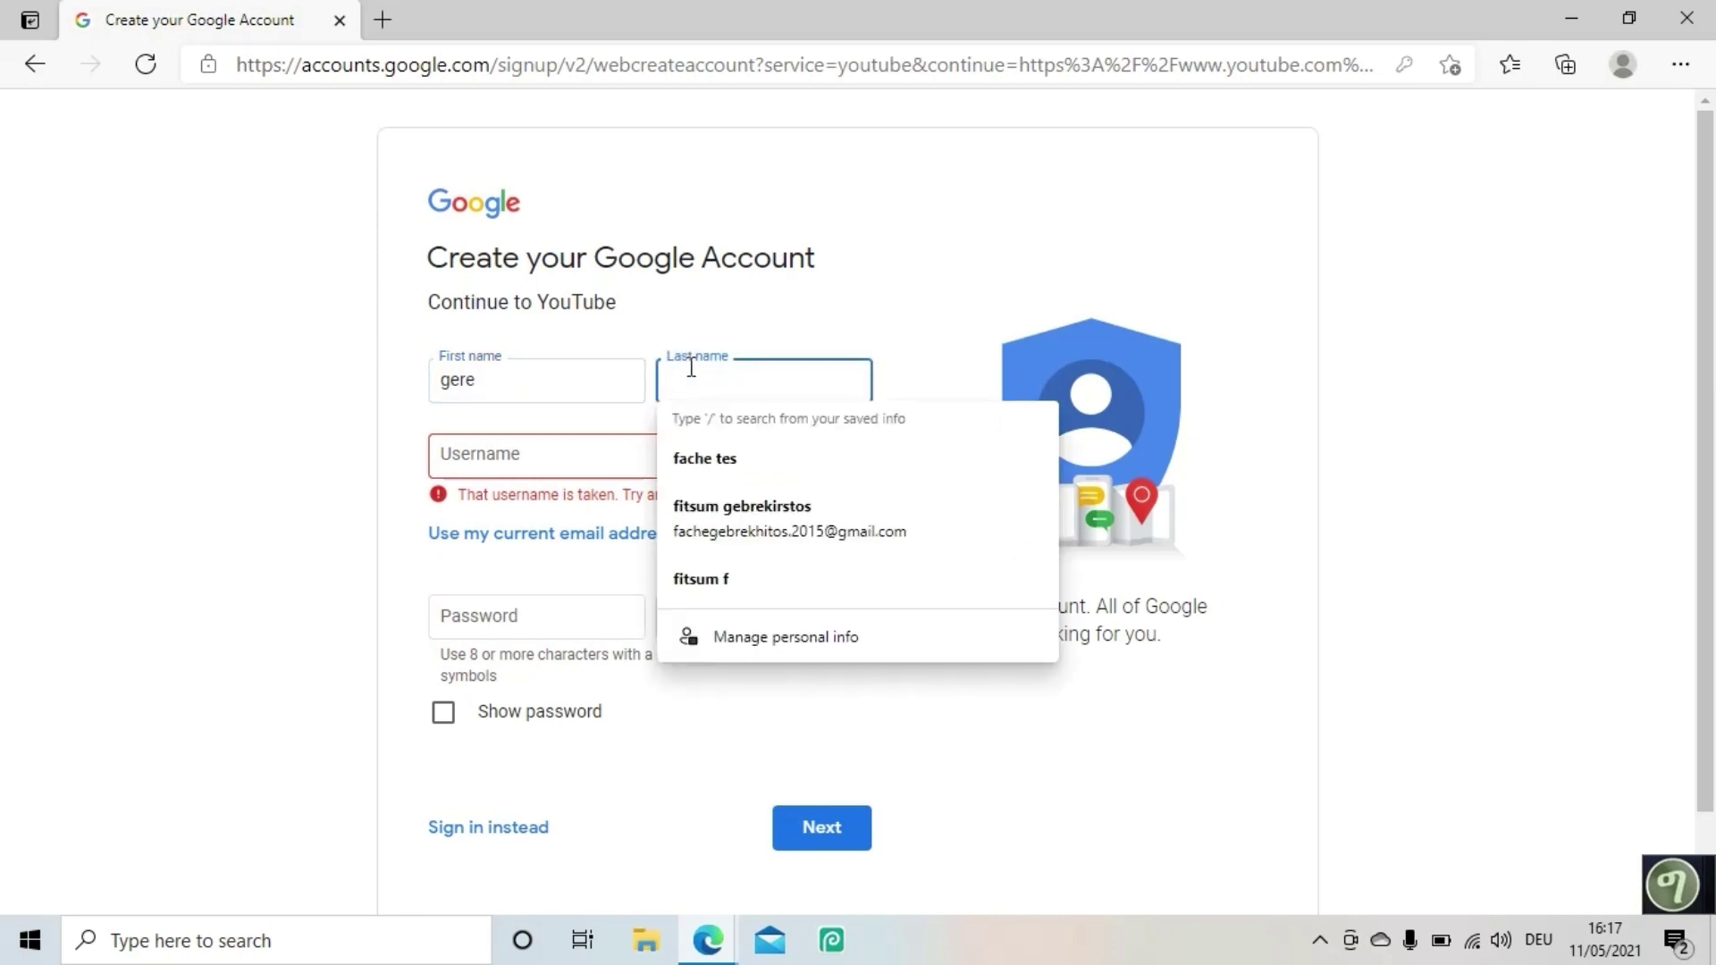
{"action": "type", "text": "slus"}
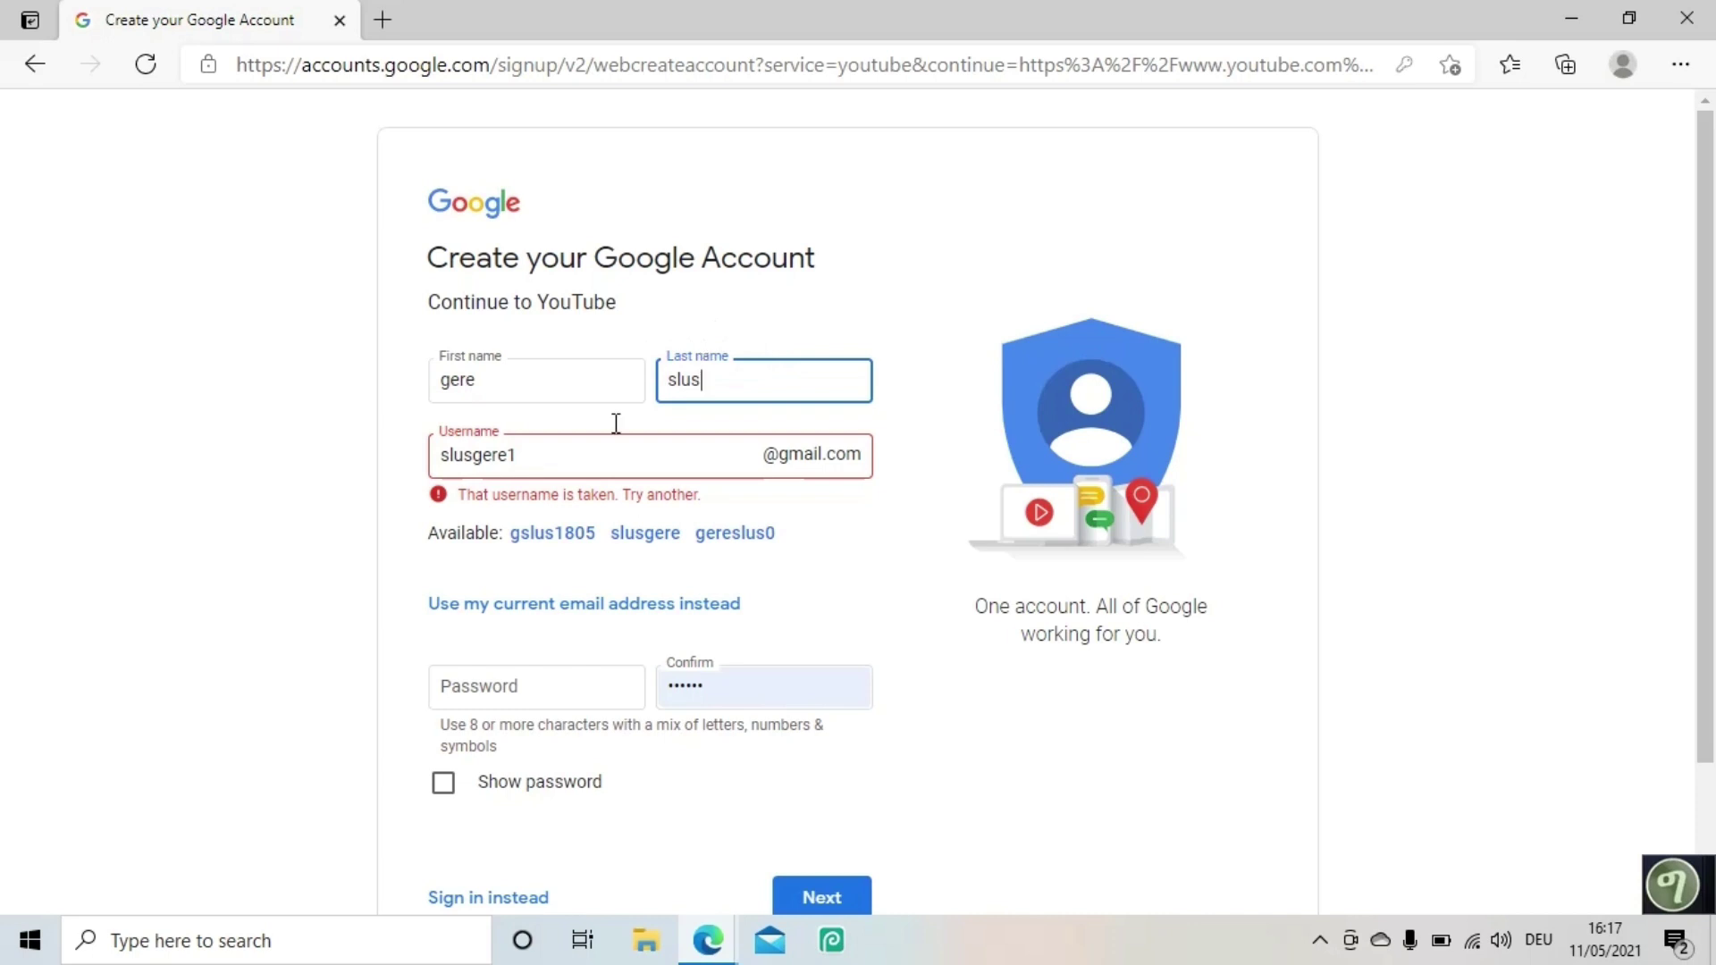
{"action": "left_click", "coordinate": [526, 460]}
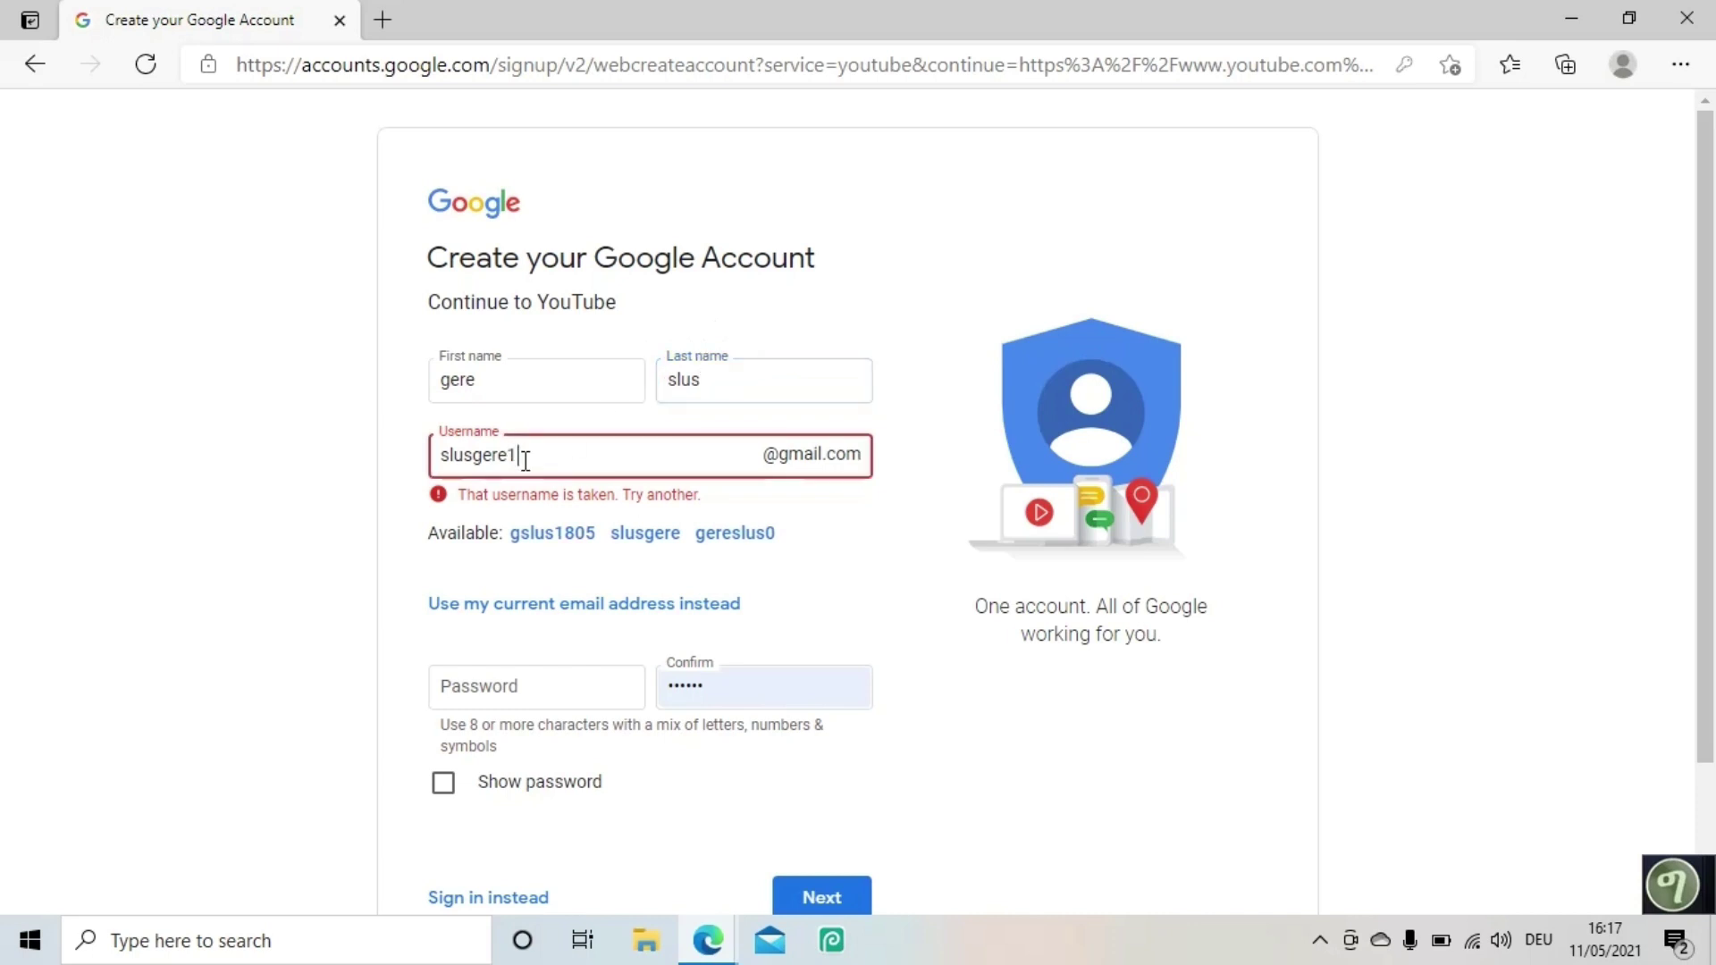
{"action": "key", "text": "BackSpace"}
{"action": "key", "text": "BackSpace"}
{"action": "key", "text": "BackSpace"}
{"action": "key", "text": "BackSpace"}
{"action": "key", "text": "BackSpace"}
{"action": "key", "text": "BackSpace"}
{"action": "key", "text": "BackSpace"}
{"action": "key", "text": "BackSpace"}
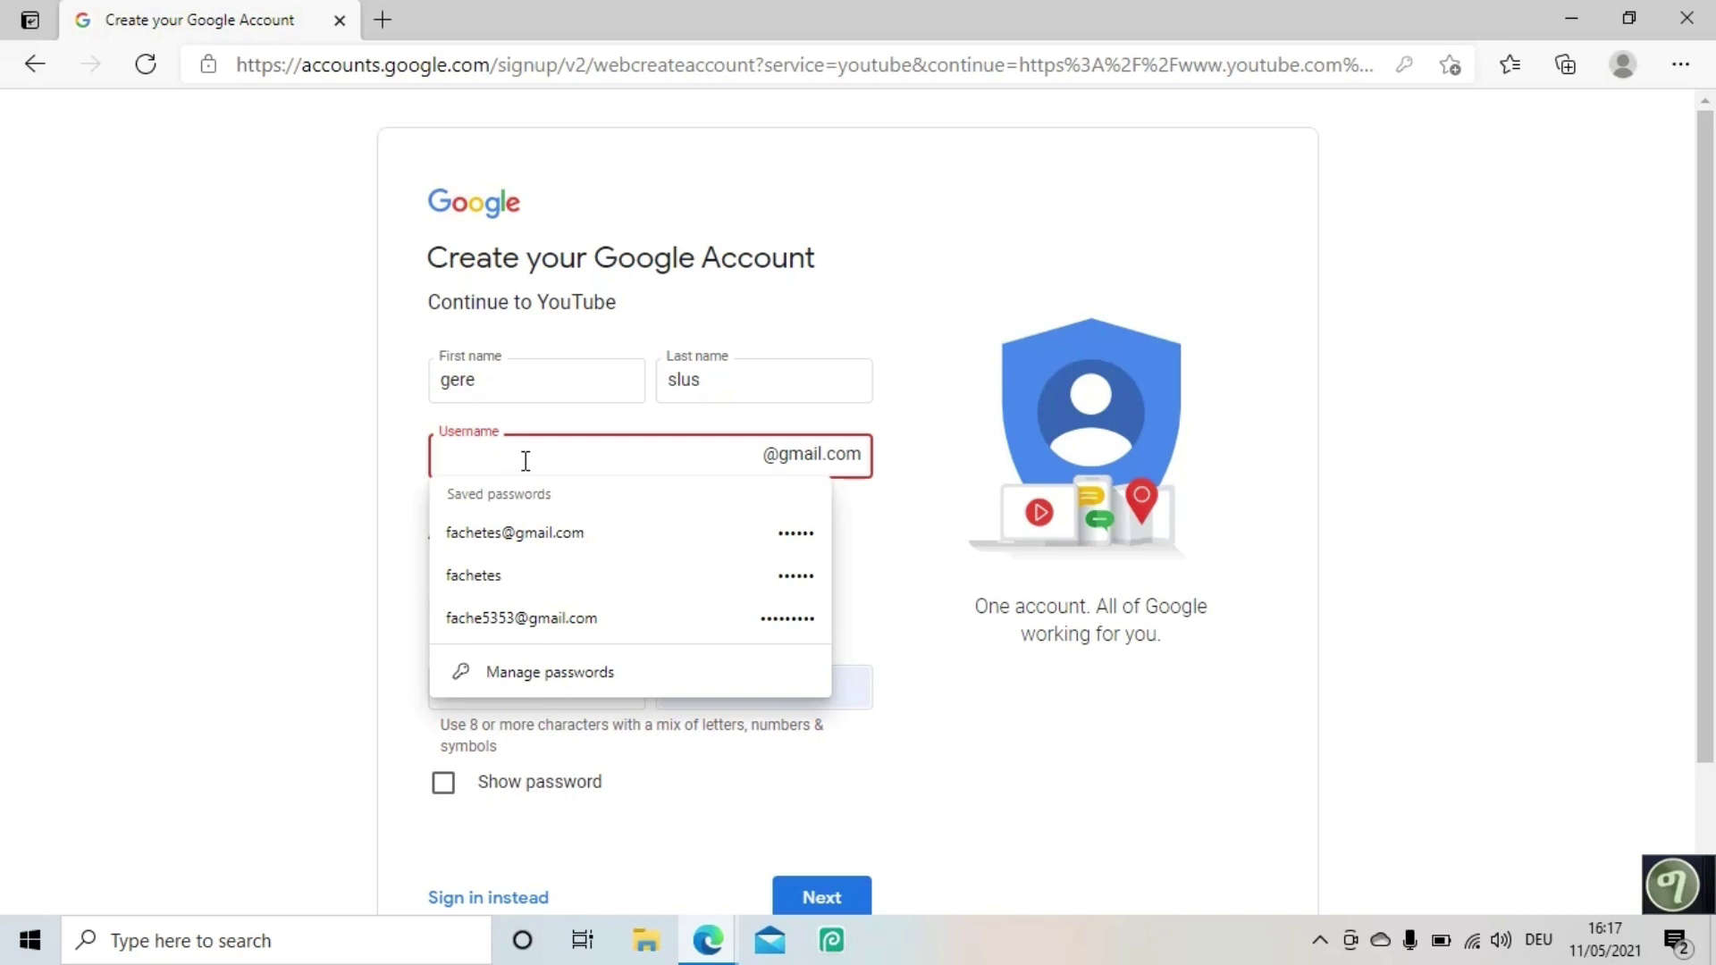
{"action": "type", "text": "gere"}
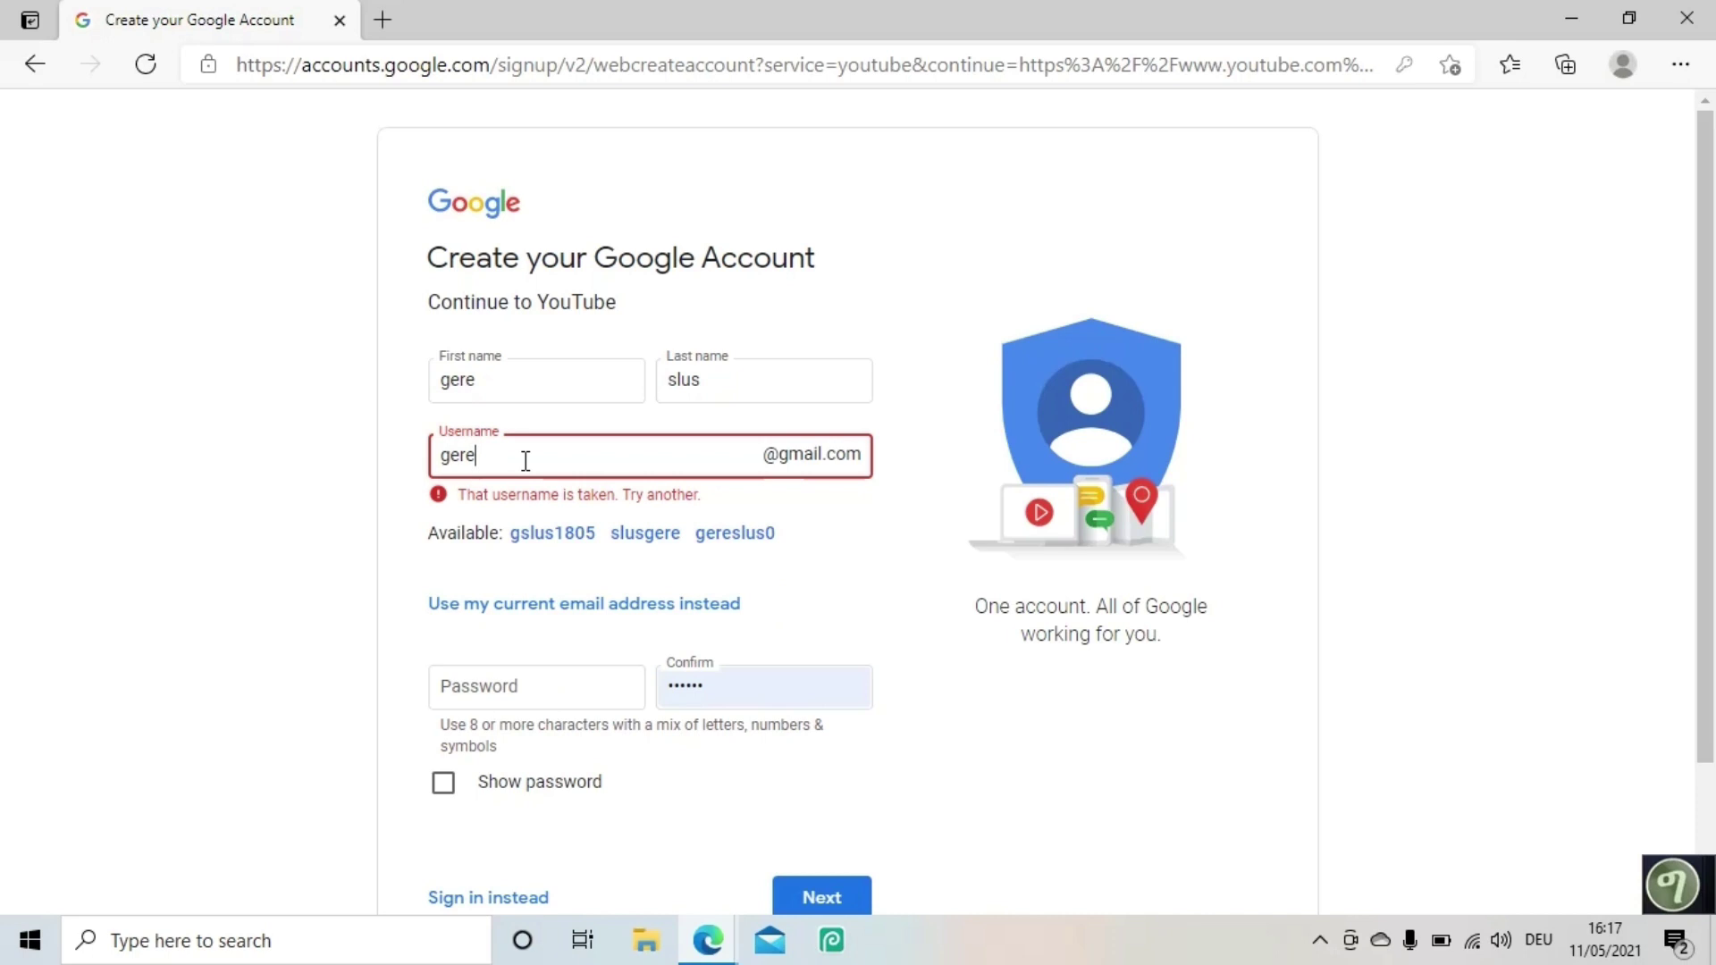
{"action": "type", "text": "@gmail"}
{"action": "key", "text": "BackSpace"}
{"action": "key", "text": "BackSpace"}
{"action": "key", "text": "BackSpace"}
{"action": "key", "text": "BackSpace"}
{"action": "key", "text": "BackSpace"}
{"action": "key", "text": "BackSpace"}
Enter the account password and its confirmation
{"action": "left_click", "coordinate": [507, 686]}
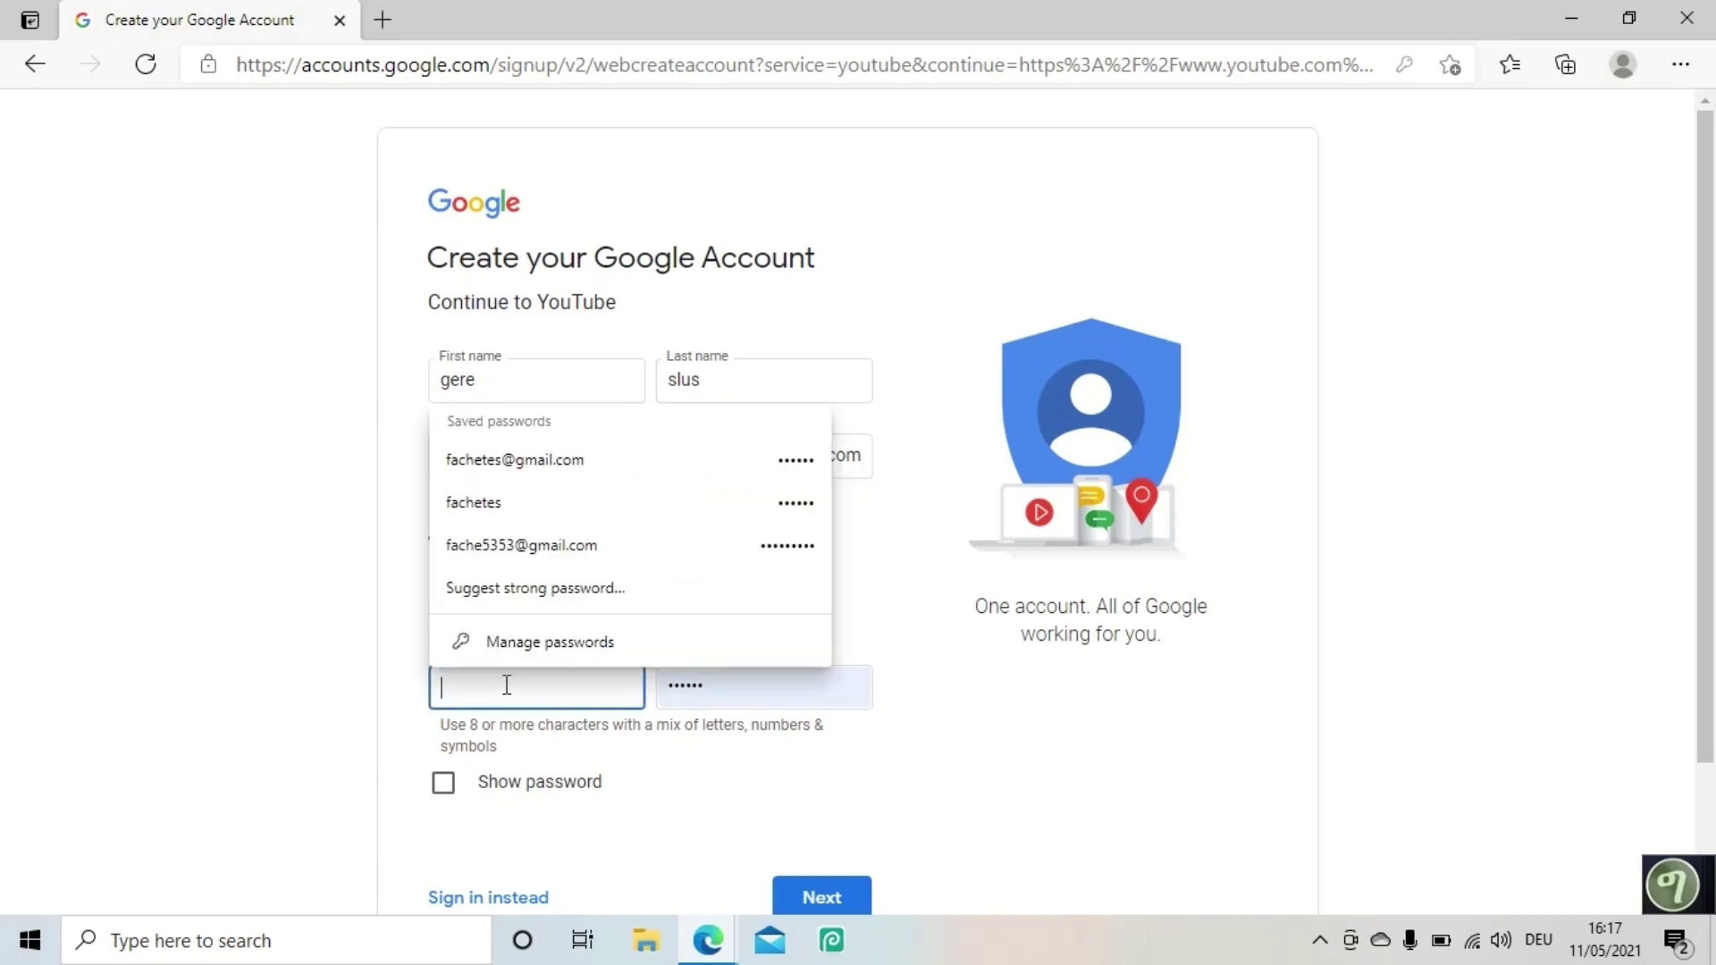
{"action": "type", "text": "****"}
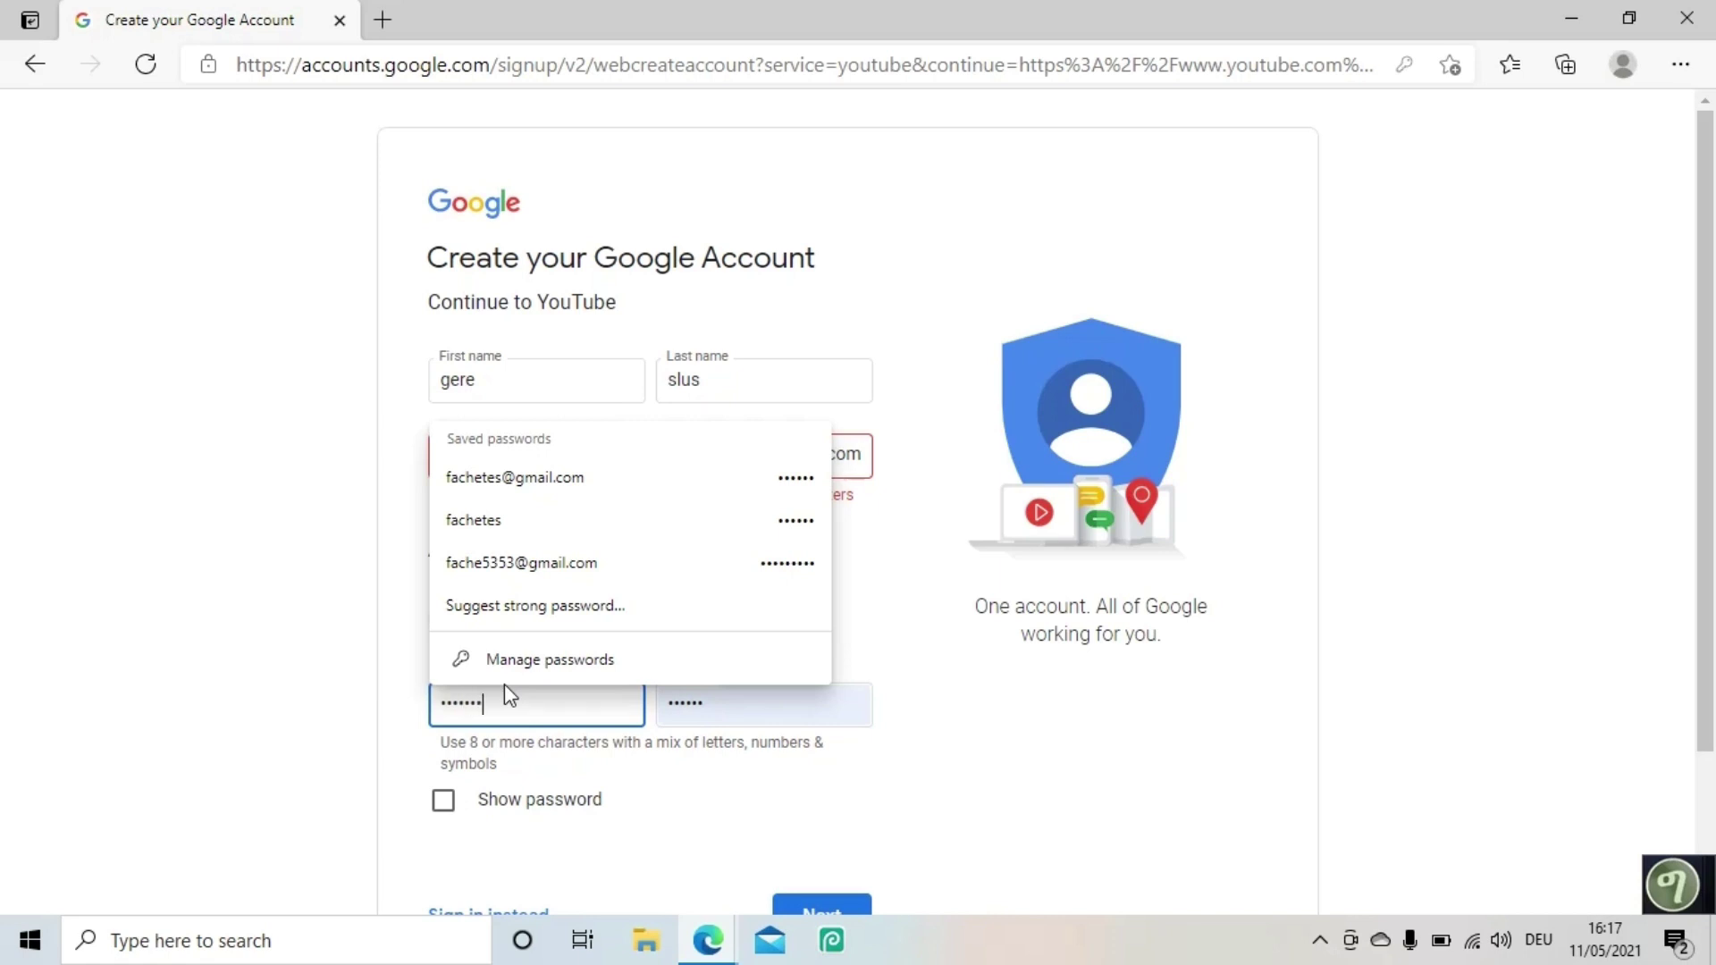
{"action": "left_click", "coordinate": [718, 702]}
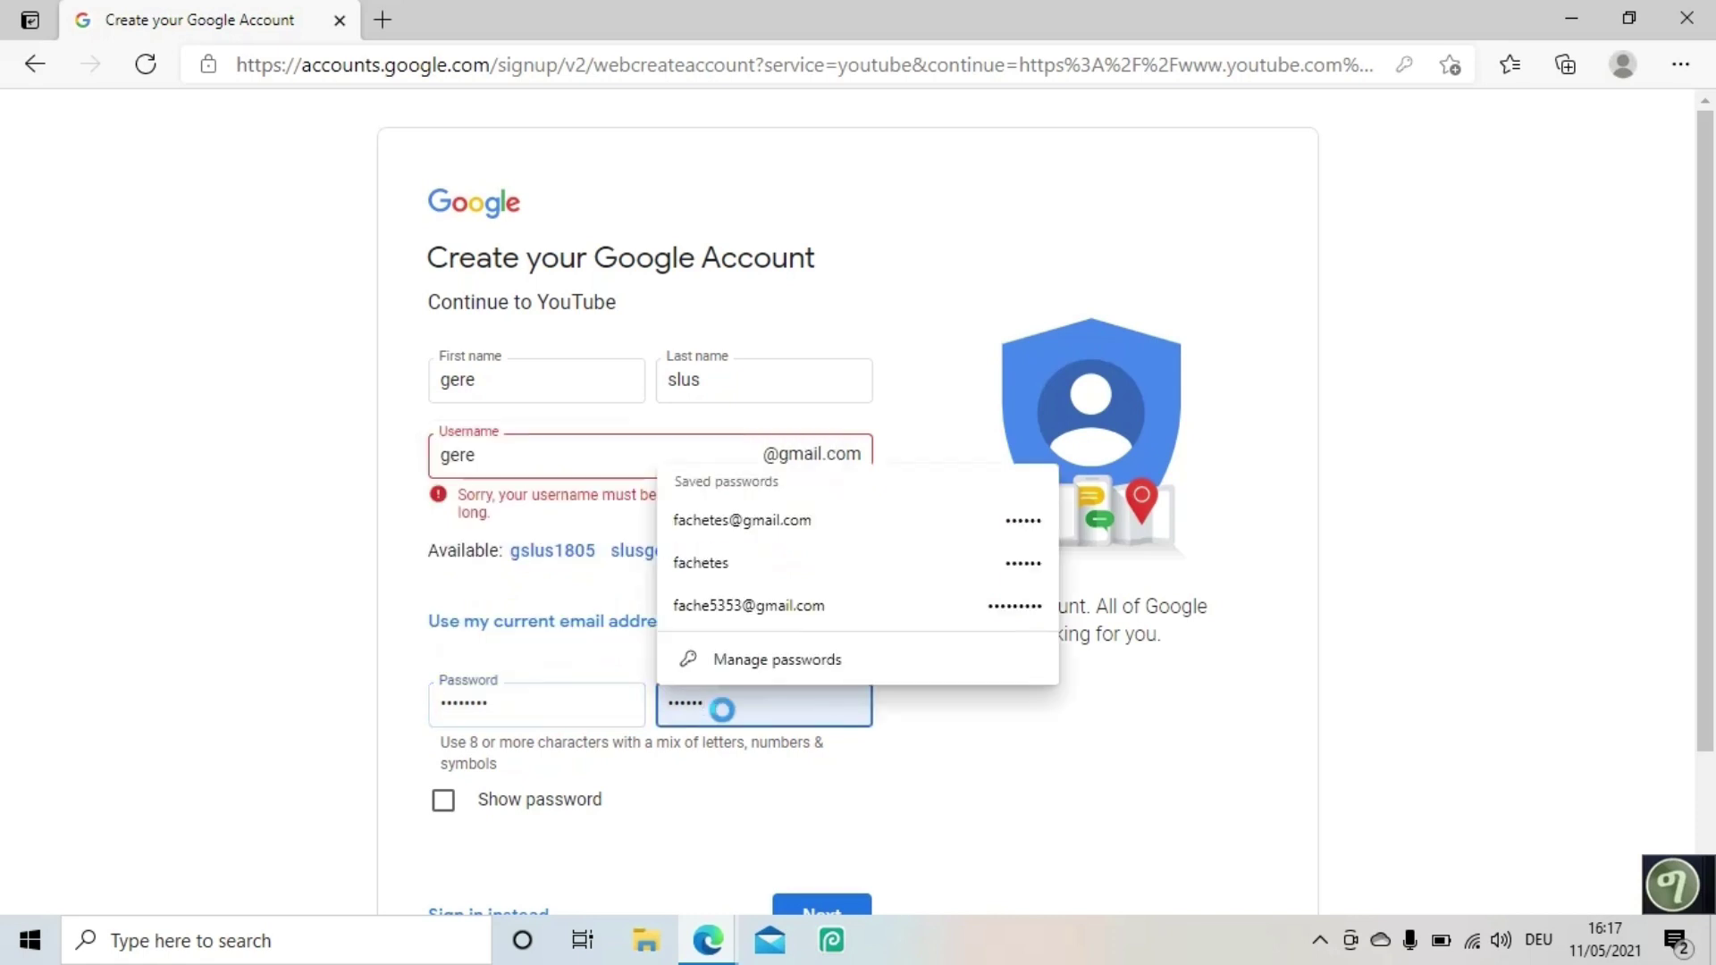
{"action": "key", "text": "BackSpace"}
{"action": "key", "text": "BackSpace"}
{"action": "key", "text": "BackSpace"}
{"action": "key", "text": "BackSpace"}
{"action": "key", "text": "BackSpace"}
{"action": "key", "text": "BackSpace"}
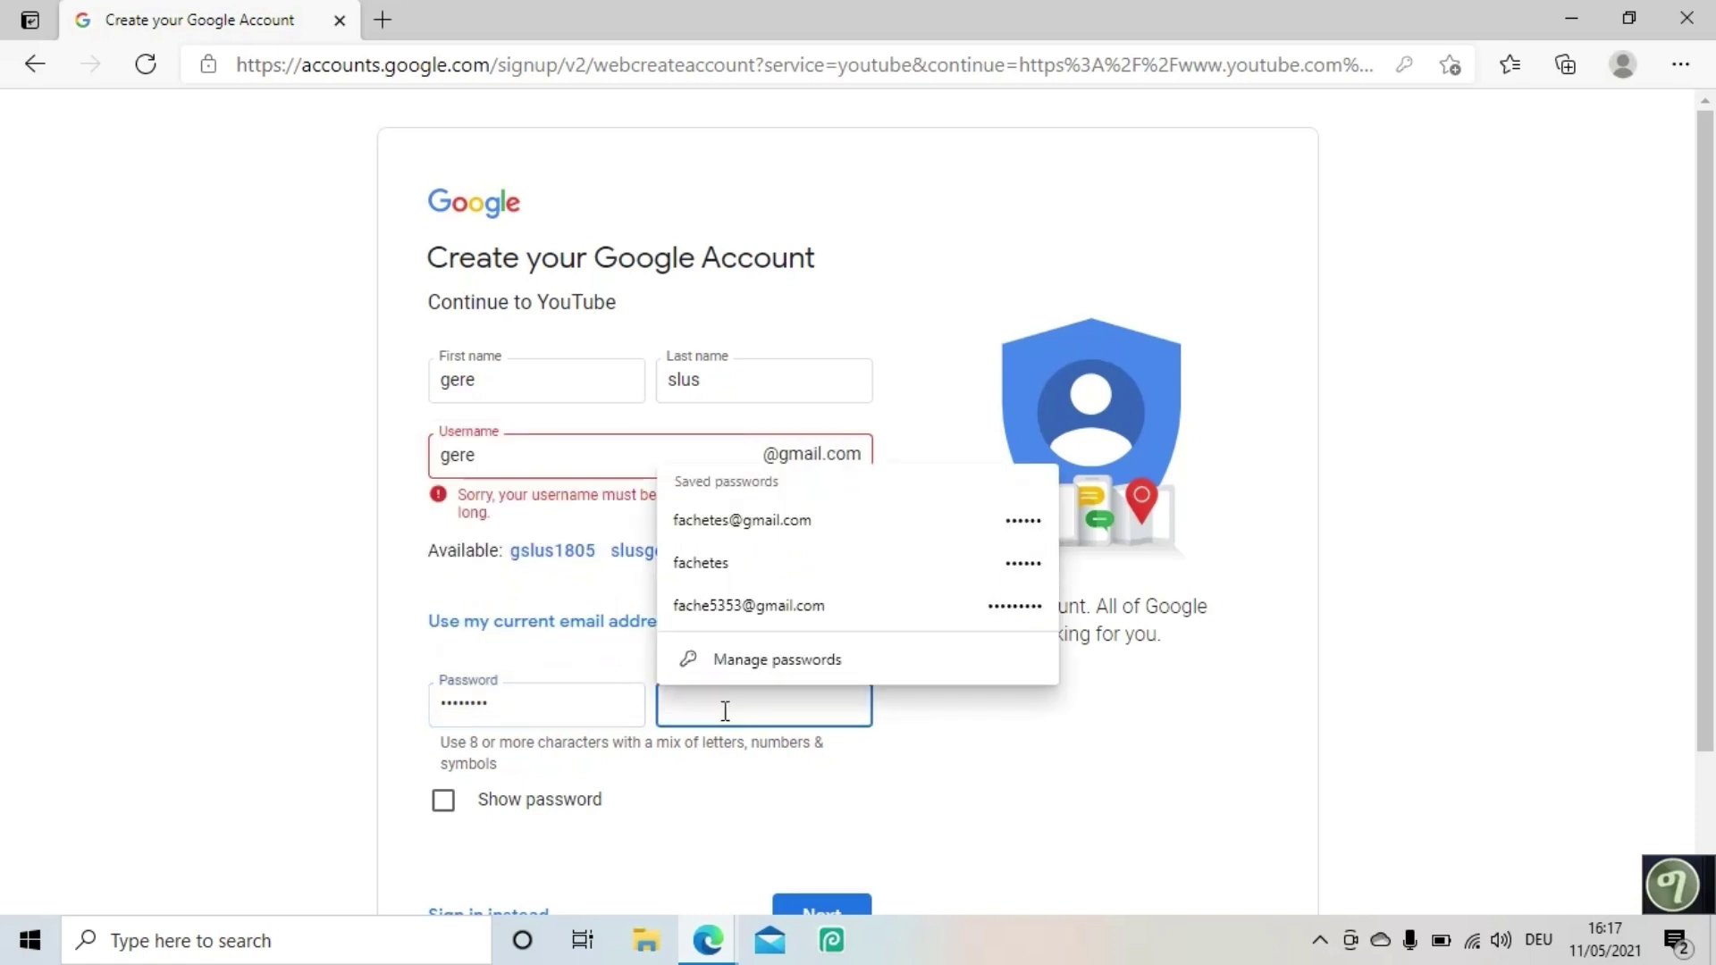
{"action": "type", "text": "•••••••••"}
Show both passwords in plain text, submit, and extend the username to fix the length error
{"action": "scroll", "coordinate": [725, 712], "scroll_direction": "down", "scroll_amount": 2}
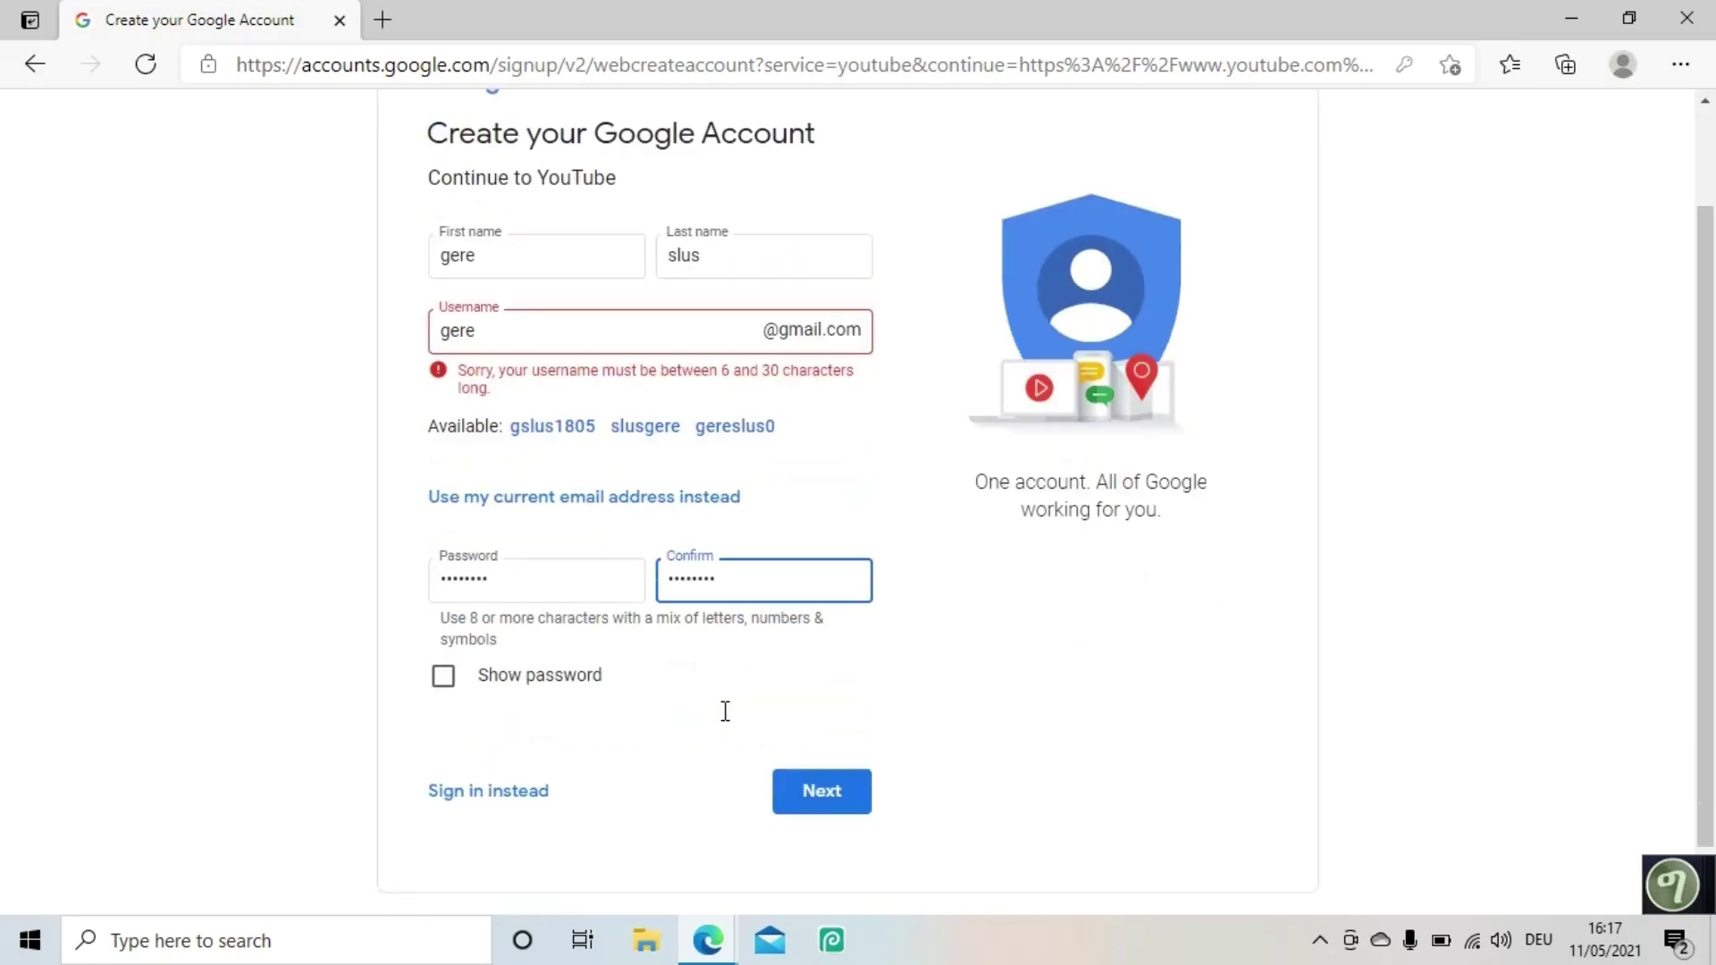
{"action": "left_click", "coordinate": [442, 633]}
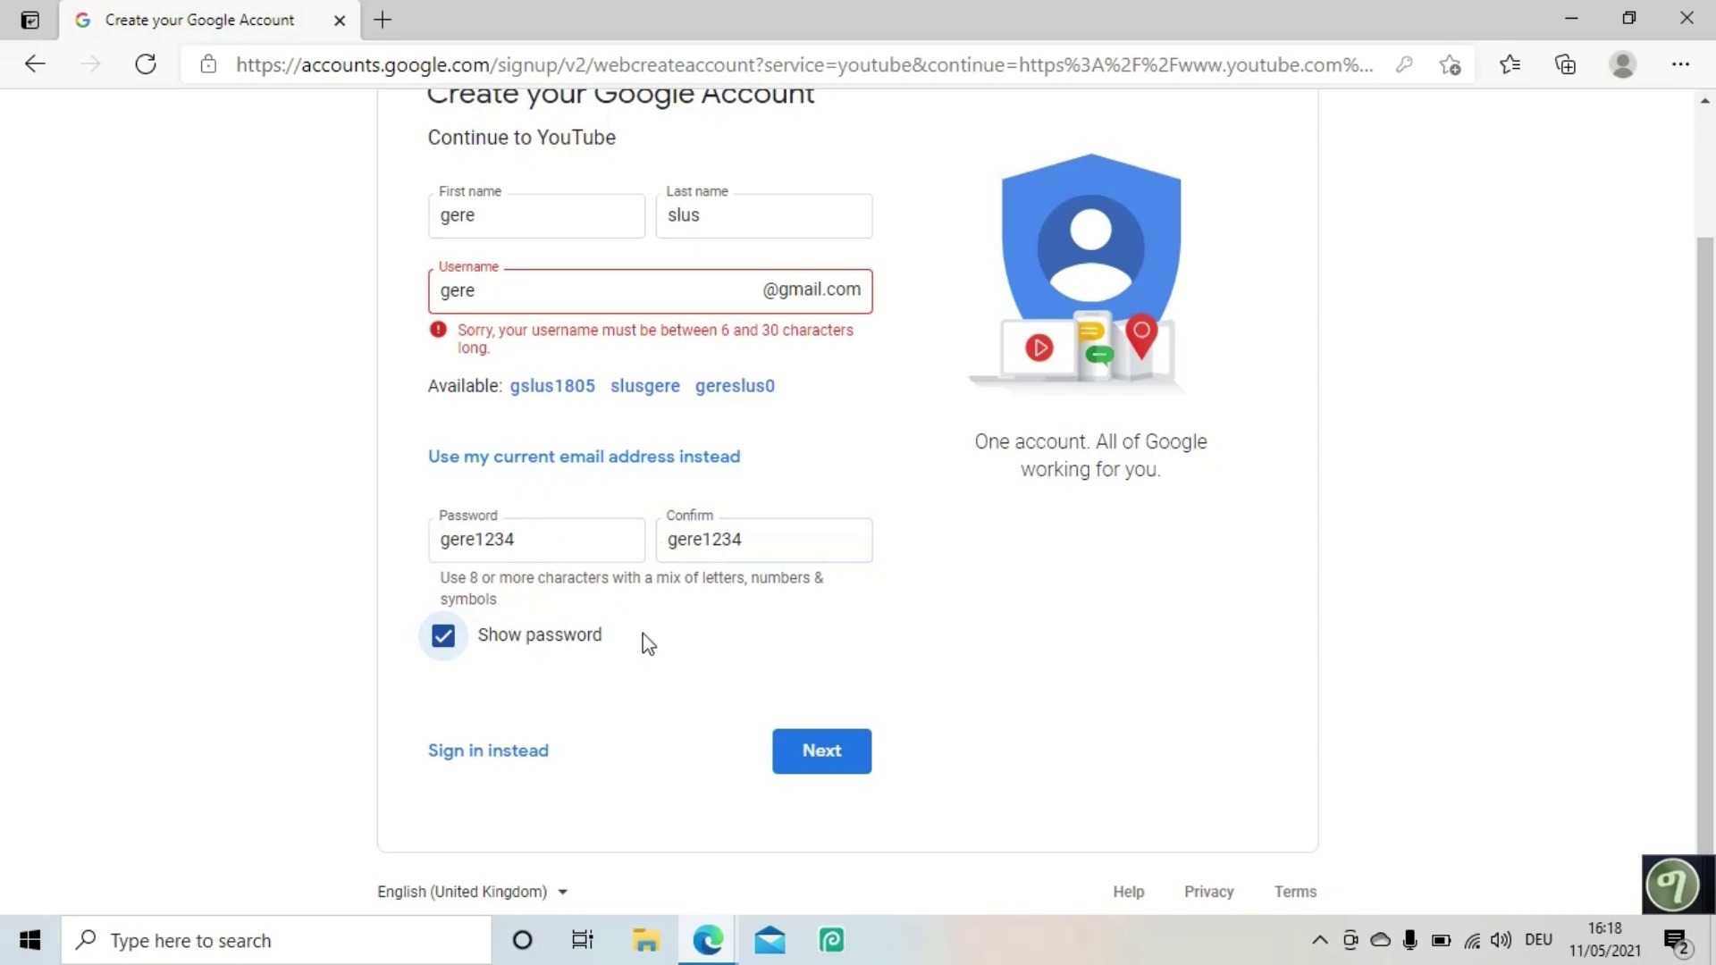
{"action": "left_click", "coordinate": [808, 750]}
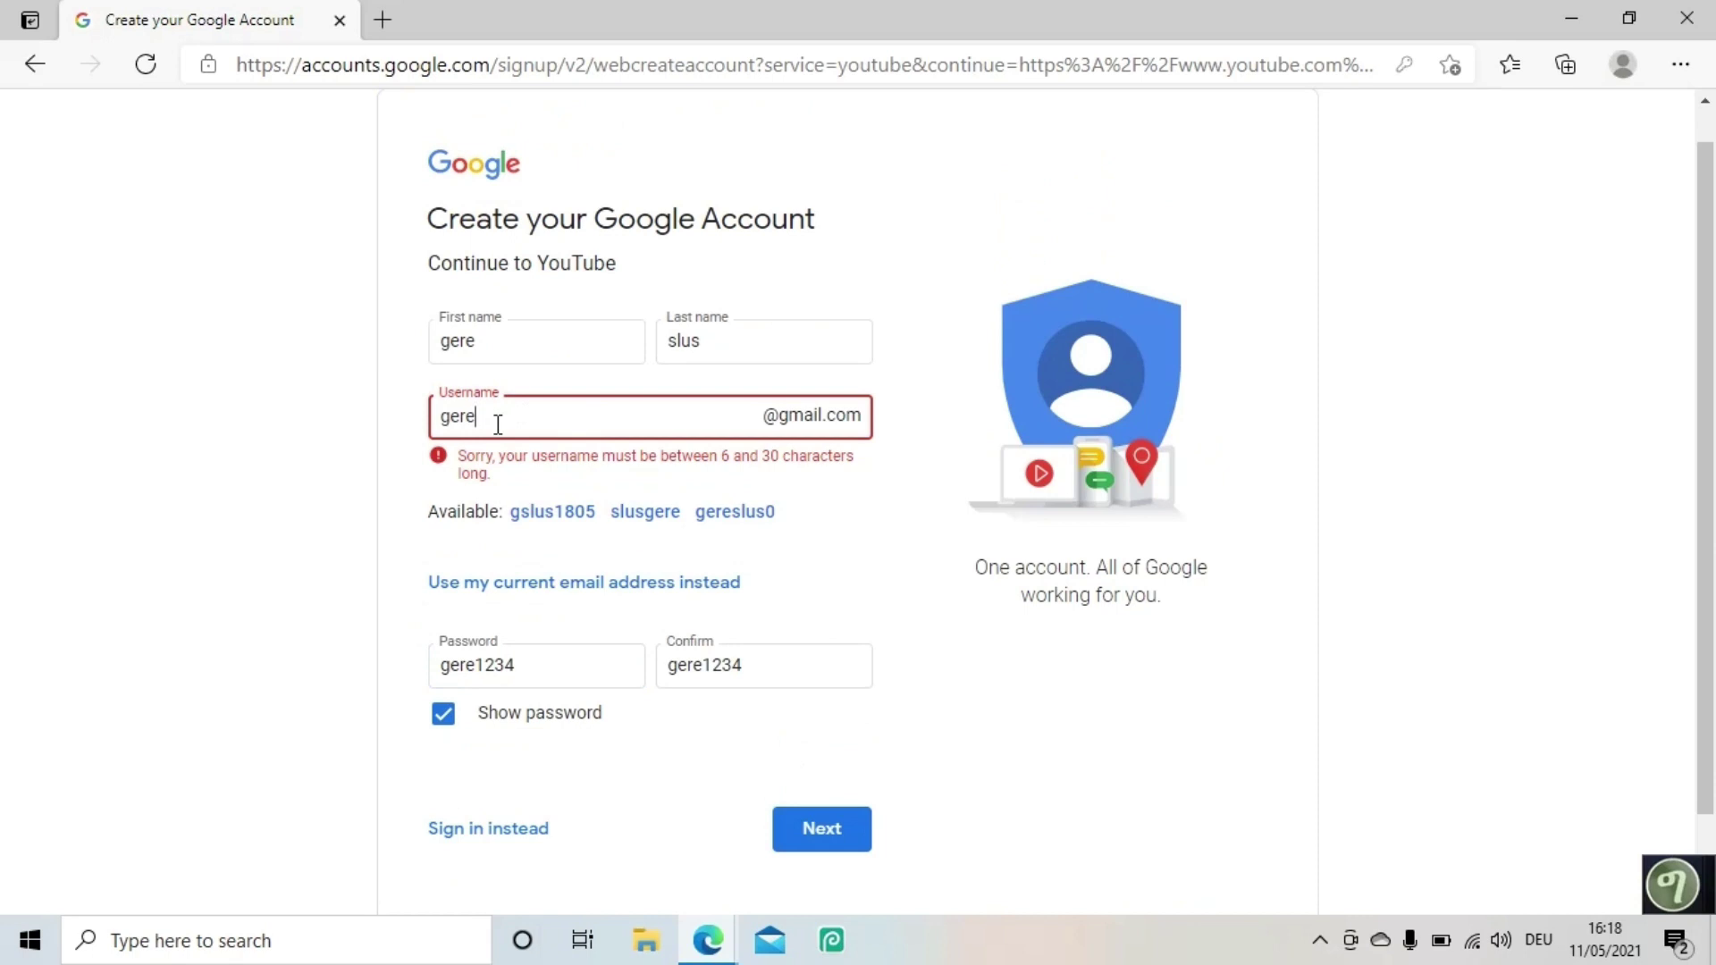
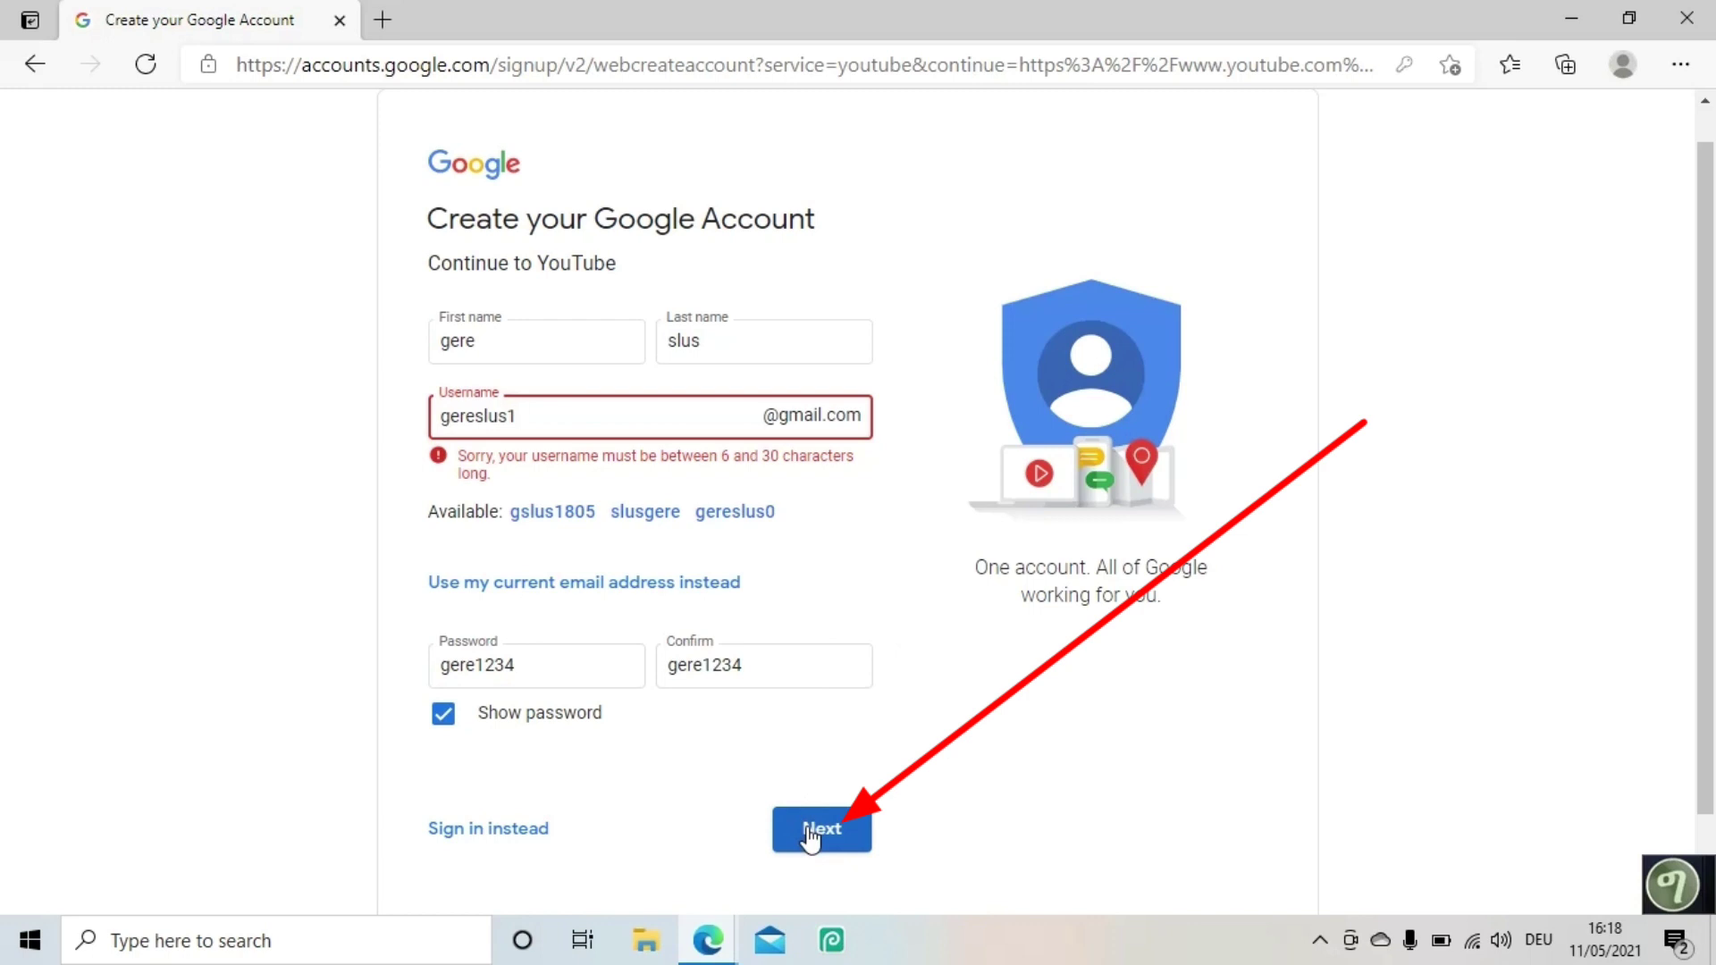
Submit the corrected details and set the phone number's country to Canada (+1)
{"action": "left_click", "coordinate": [811, 836]}
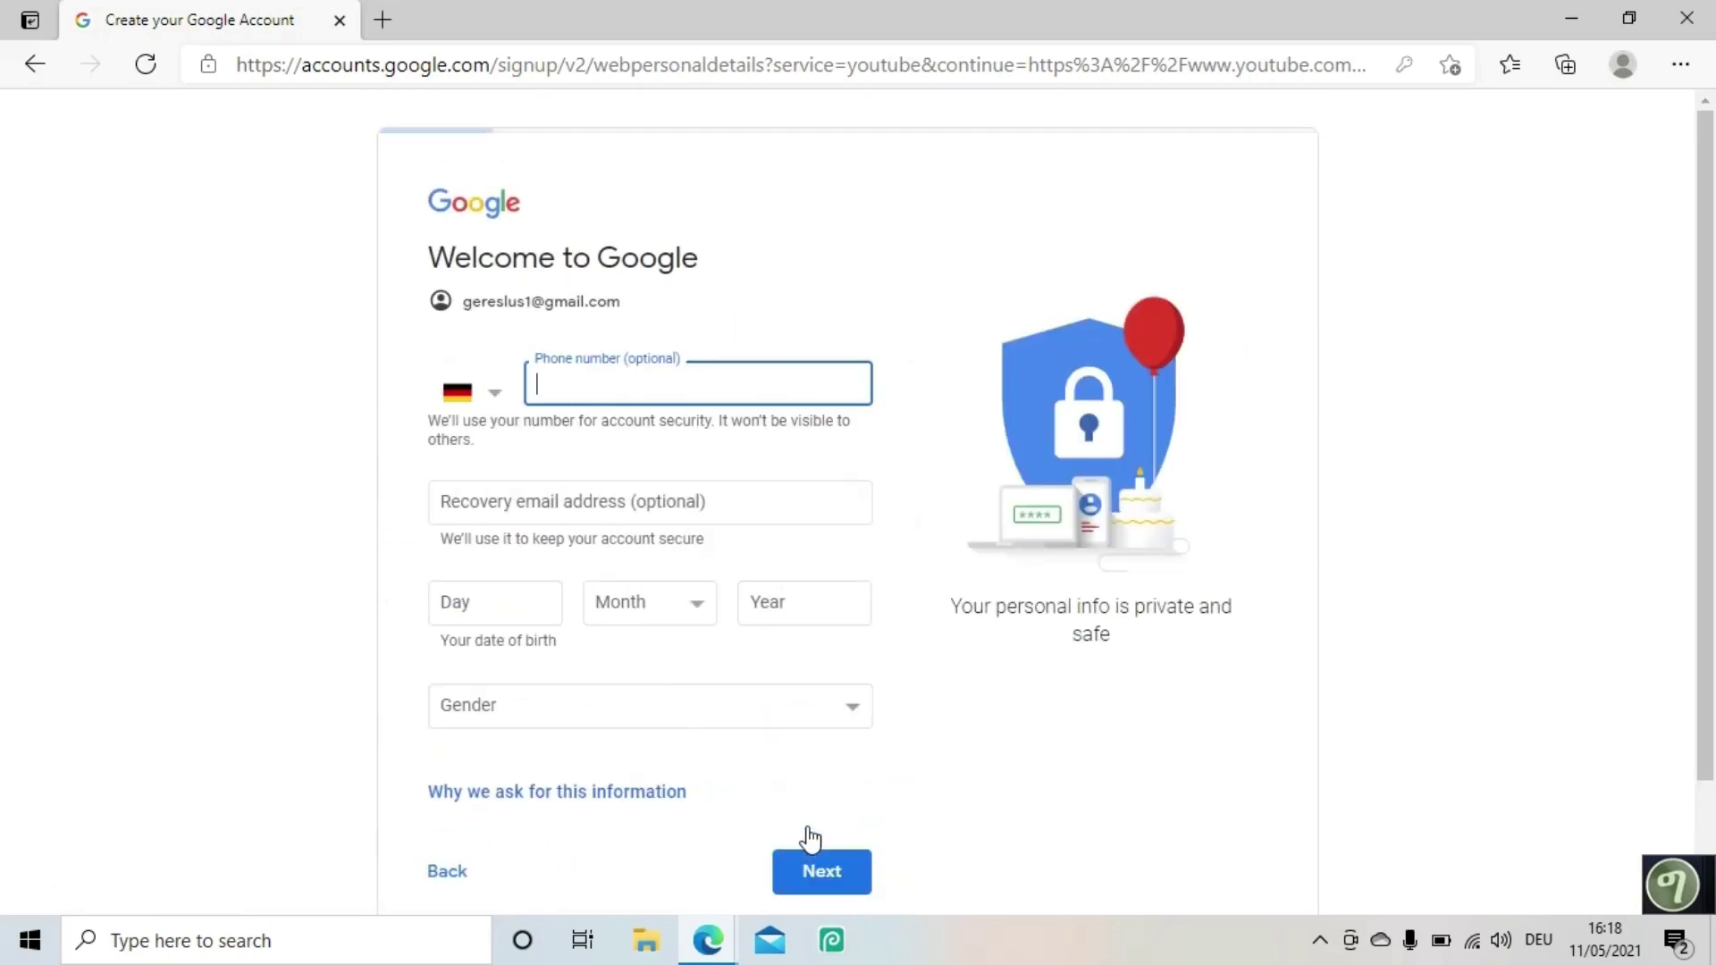
{"action": "scroll", "coordinate": [682, 590], "scroll_direction": "down", "scroll_amount": 2}
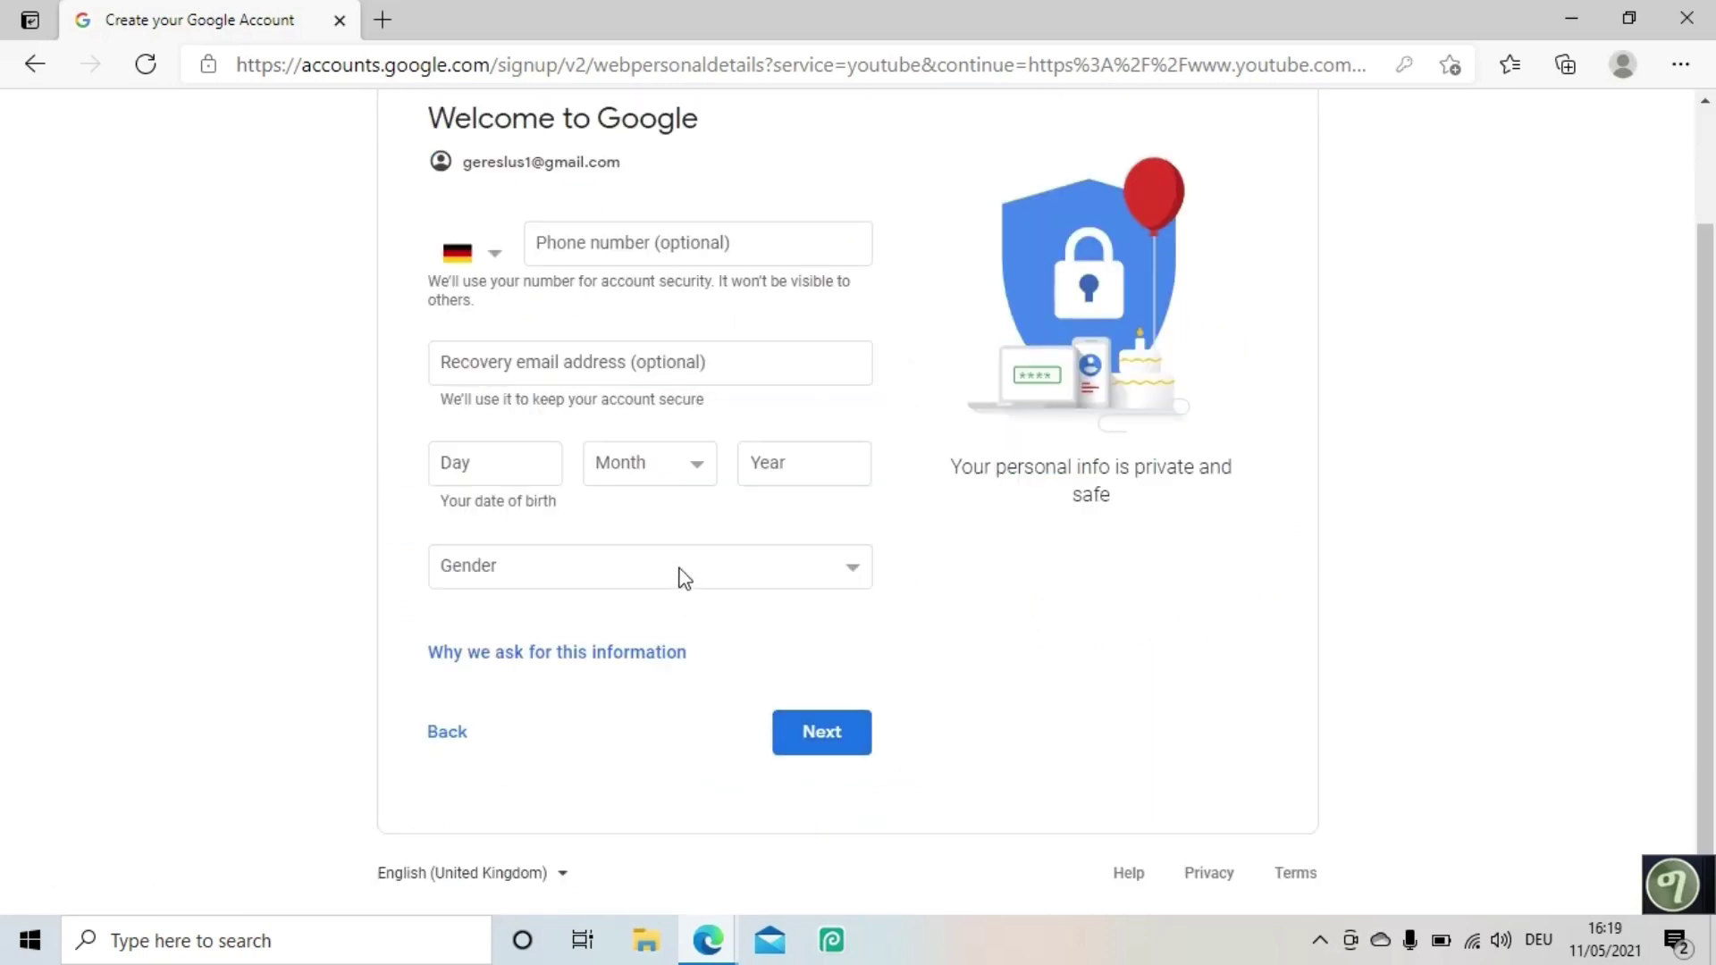
{"action": "left_click", "coordinate": [582, 234]}
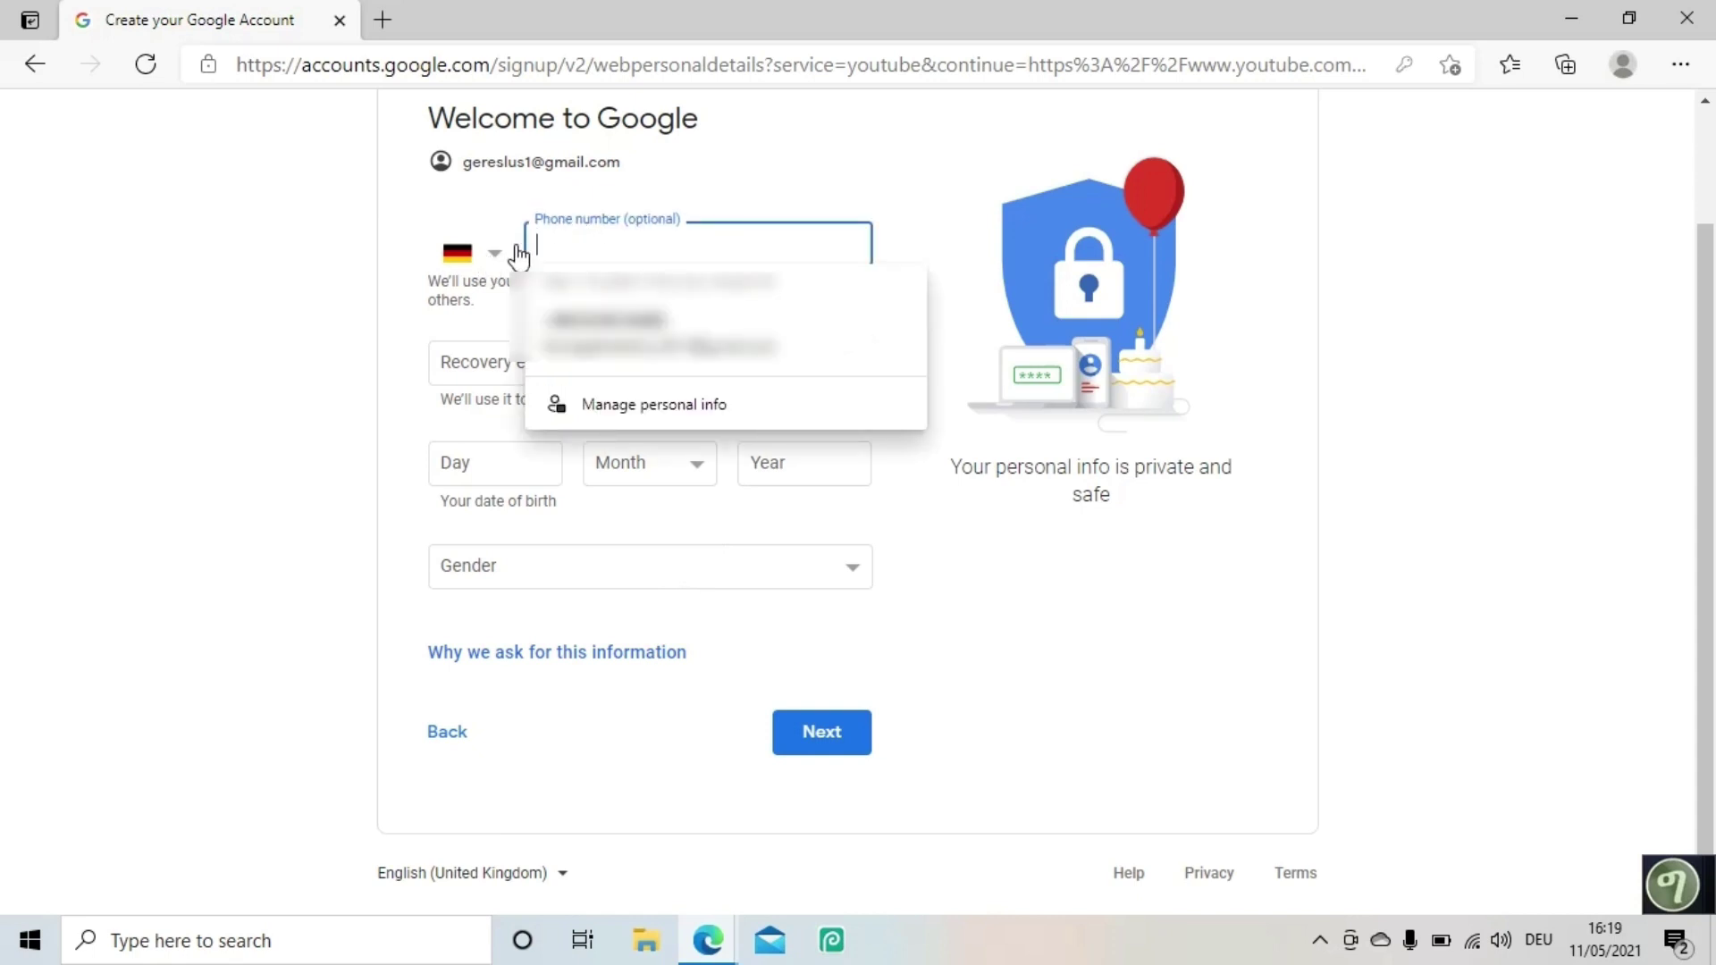
{"action": "left_click", "coordinate": [377, 365]}
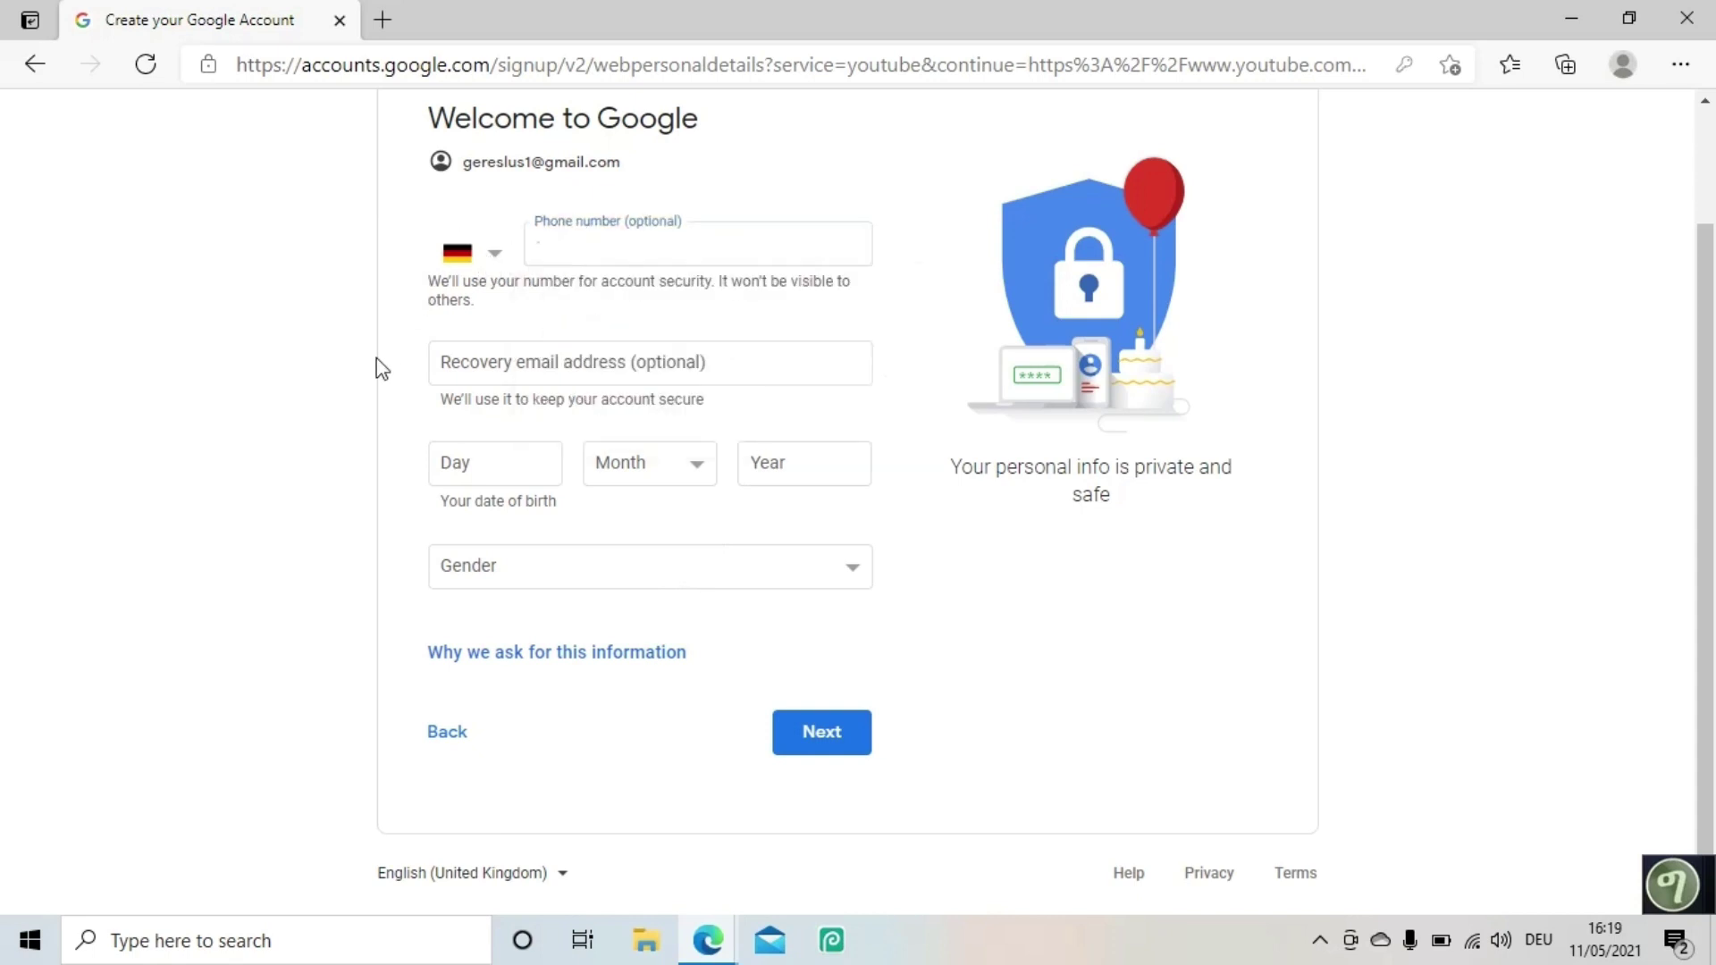
{"action": "left_click", "coordinate": [496, 258]}
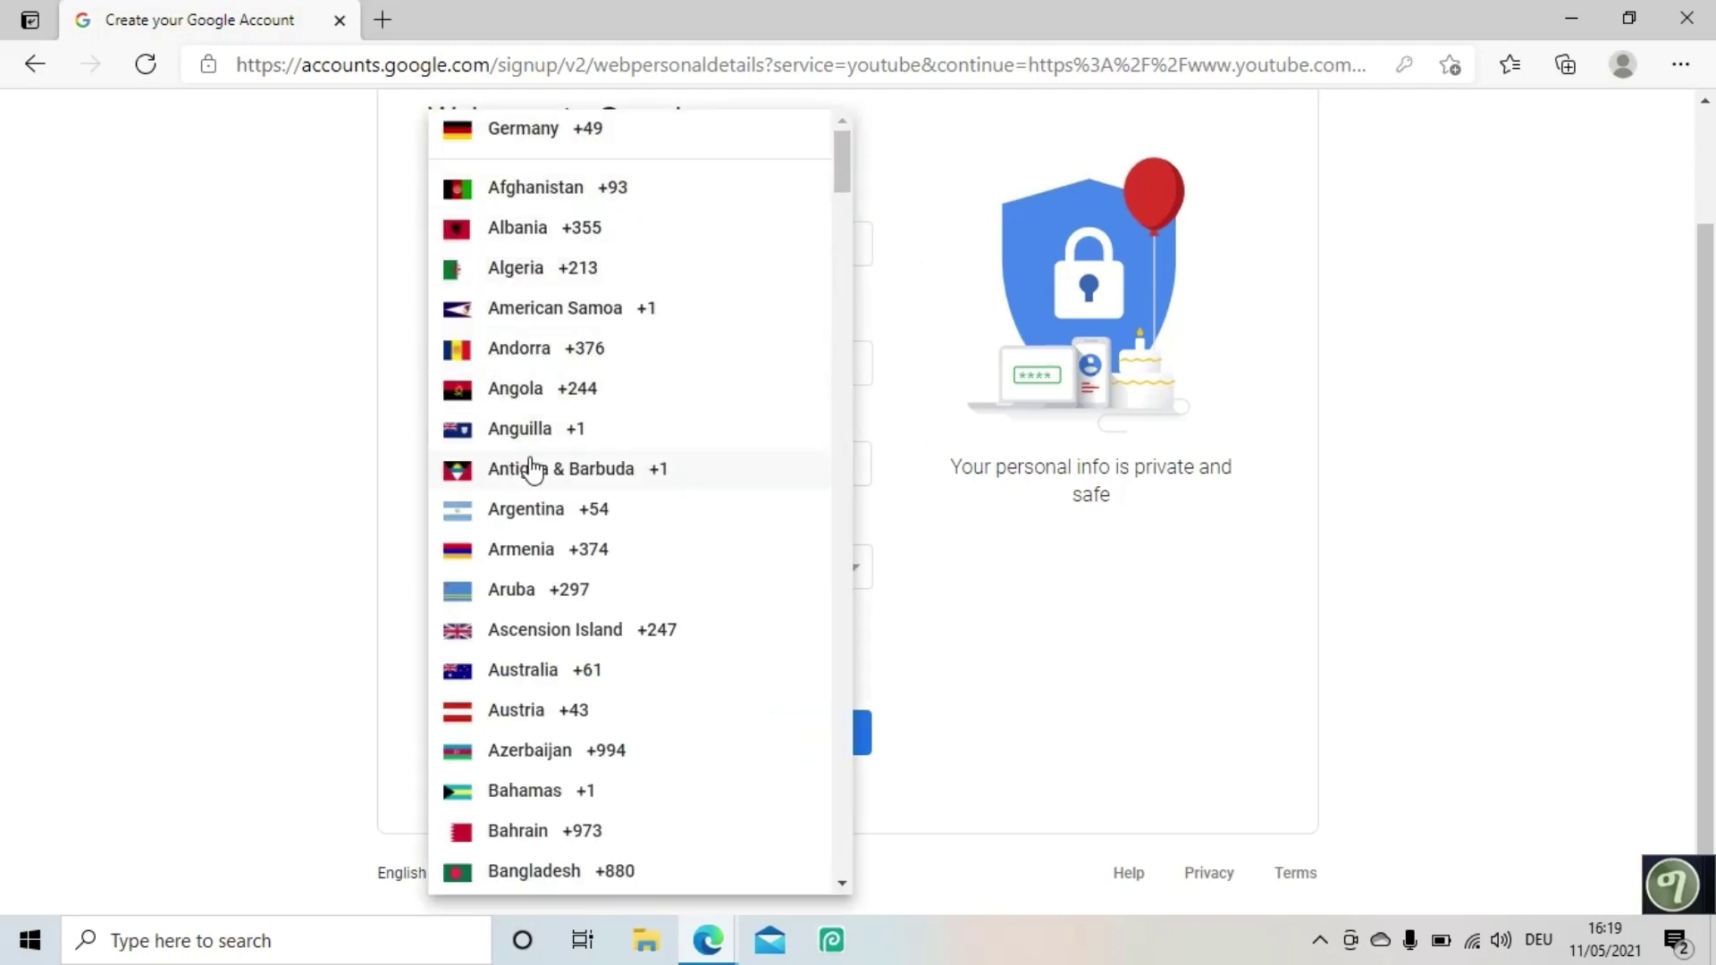
{"action": "scroll", "coordinate": [495, 547], "scroll_direction": "down", "scroll_amount": 12}
{"action": "scroll", "coordinate": [496, 547], "scroll_direction": "down", "scroll_amount": 2}
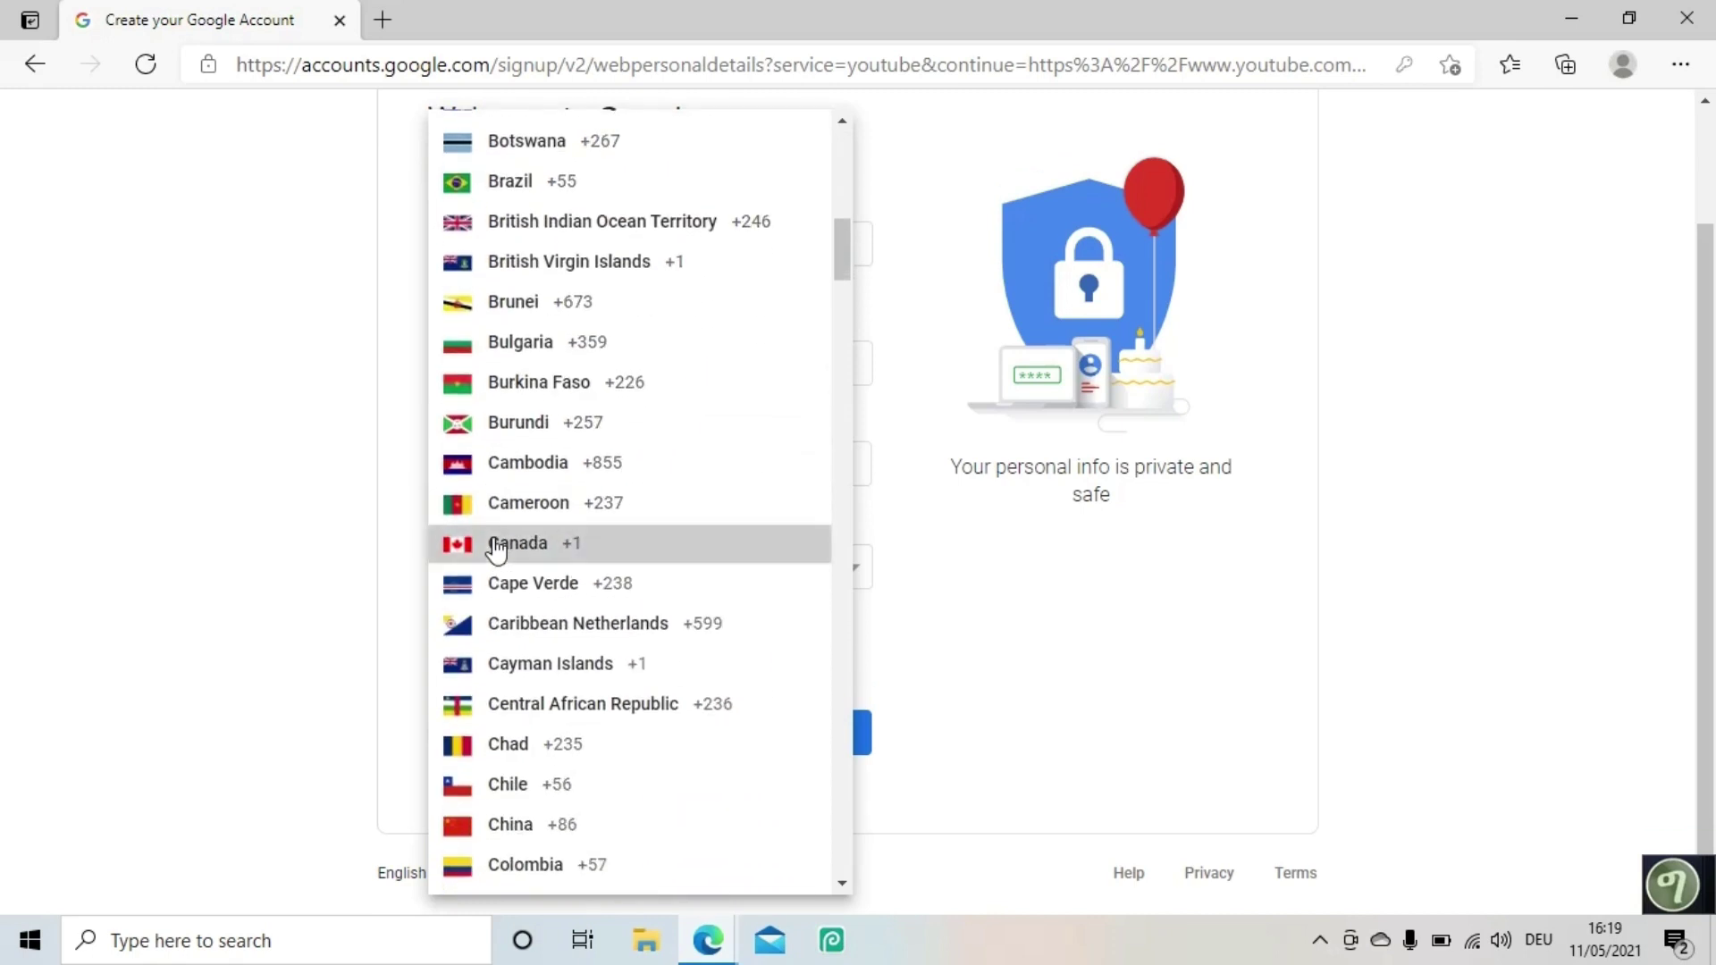
{"action": "left_click", "coordinate": [518, 544]}
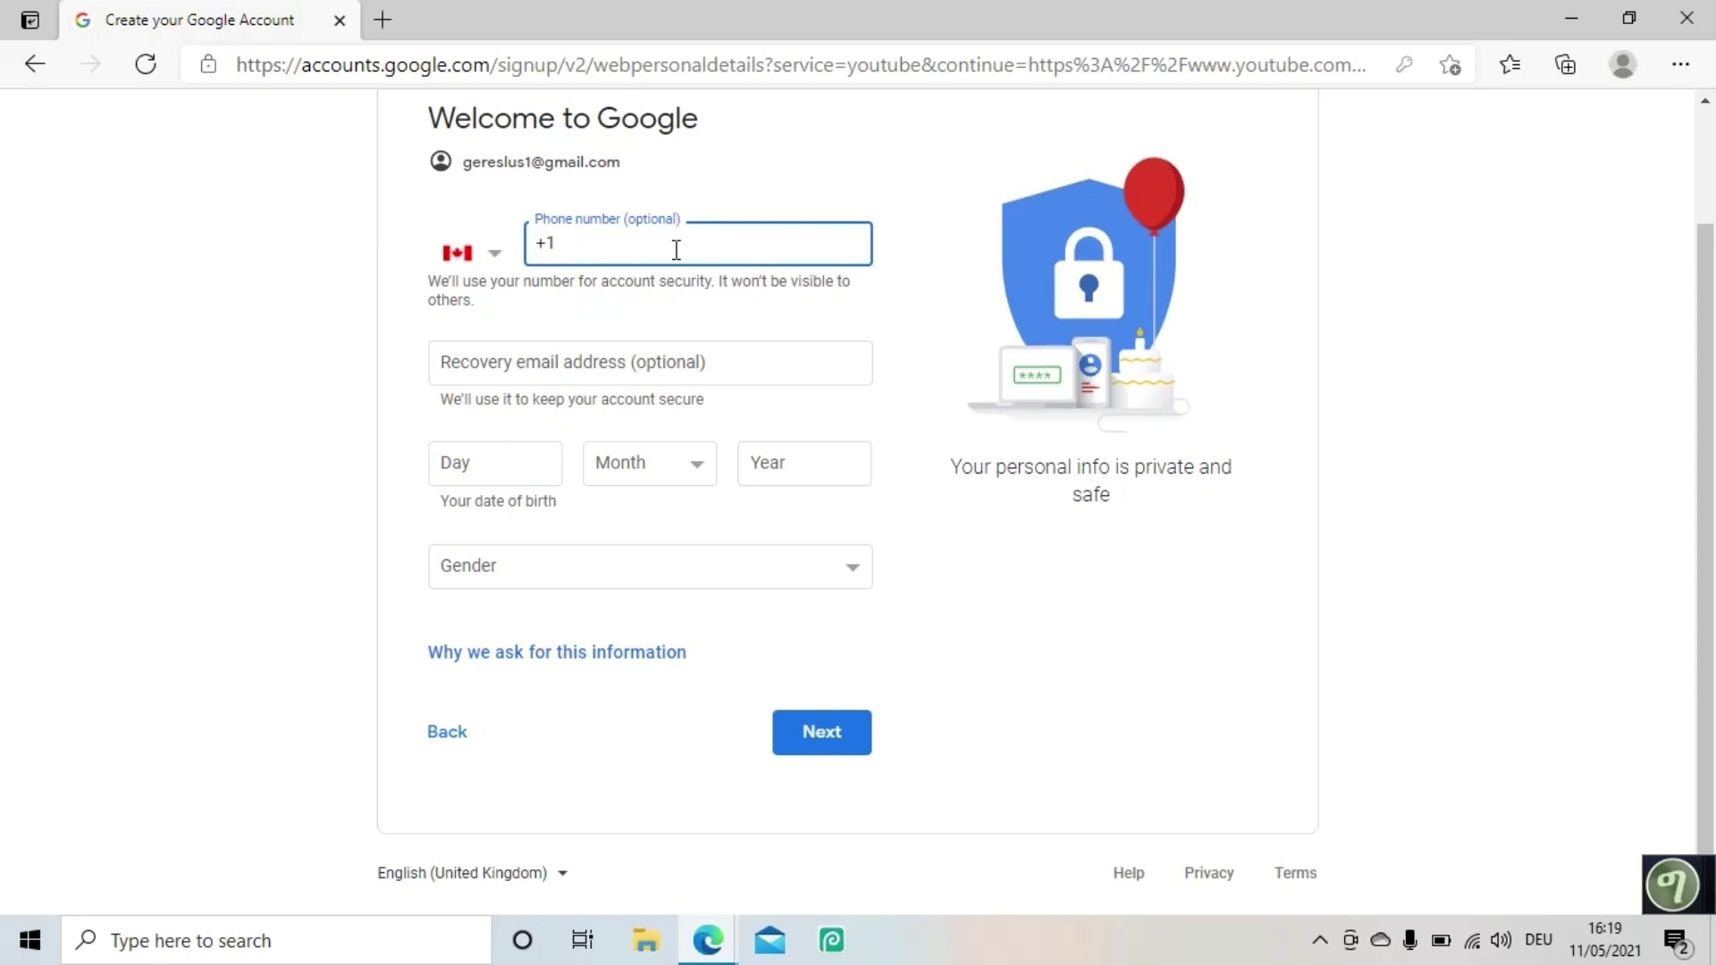
{"action": "left_click", "coordinate": [581, 377]}
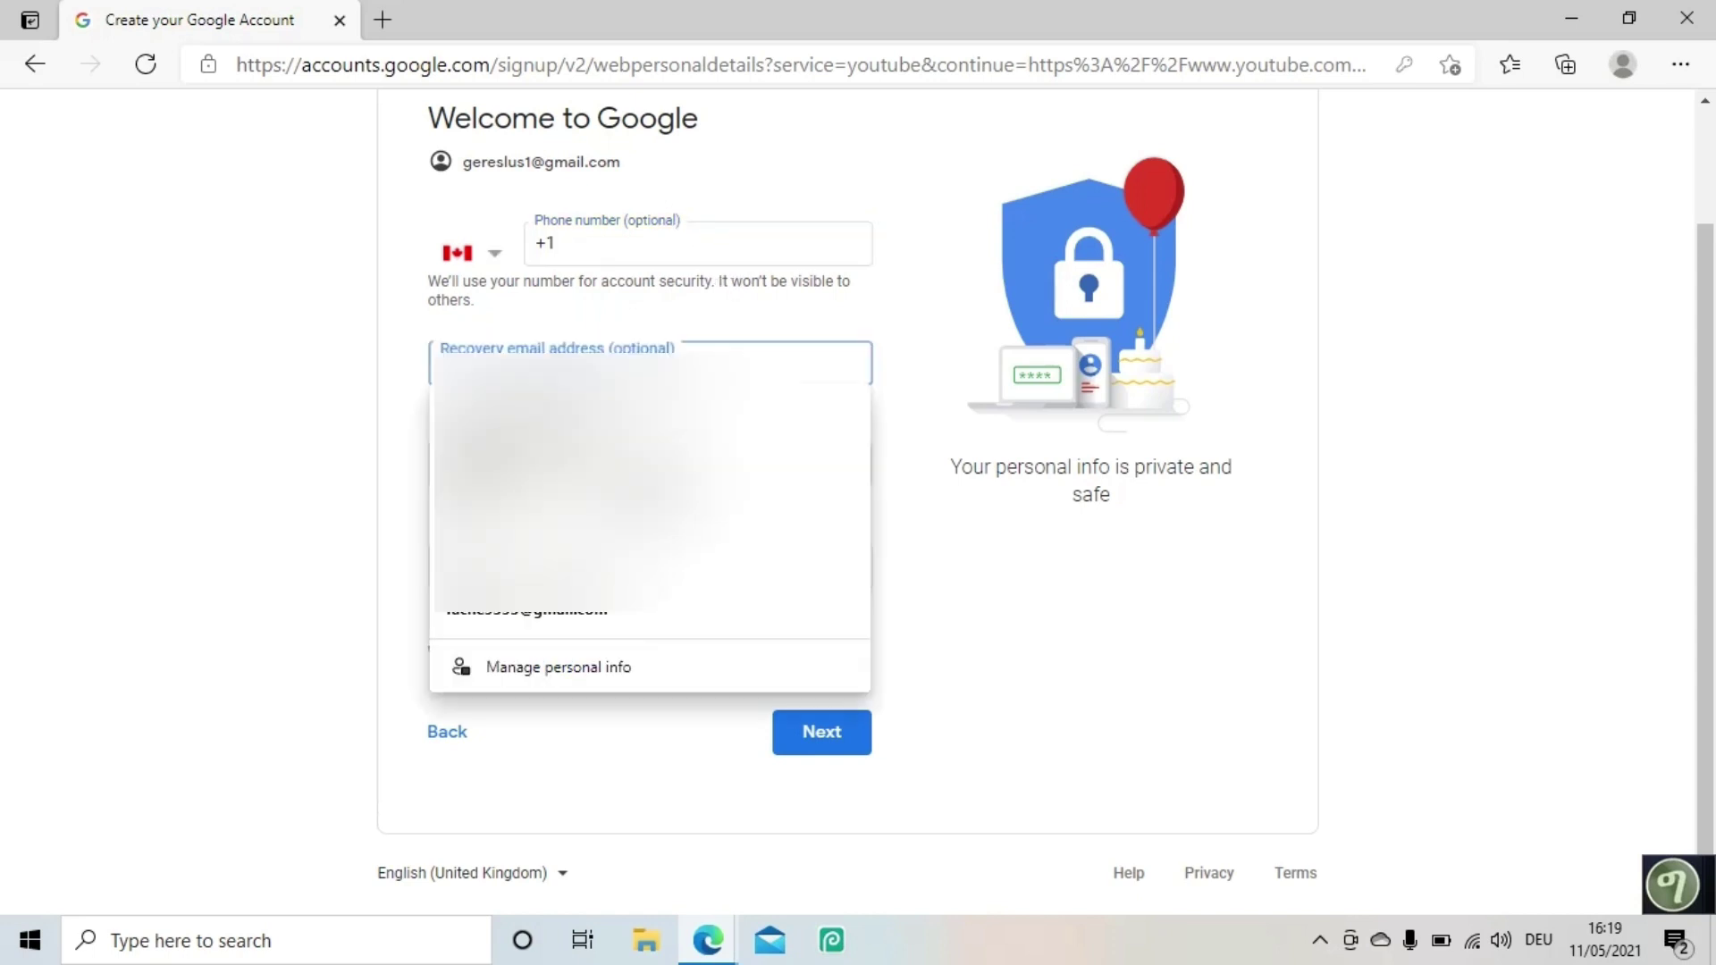
Dismiss the recovery email suggestions and work through the birth date and gender fields
{"action": "left_click", "coordinate": [217, 472]}
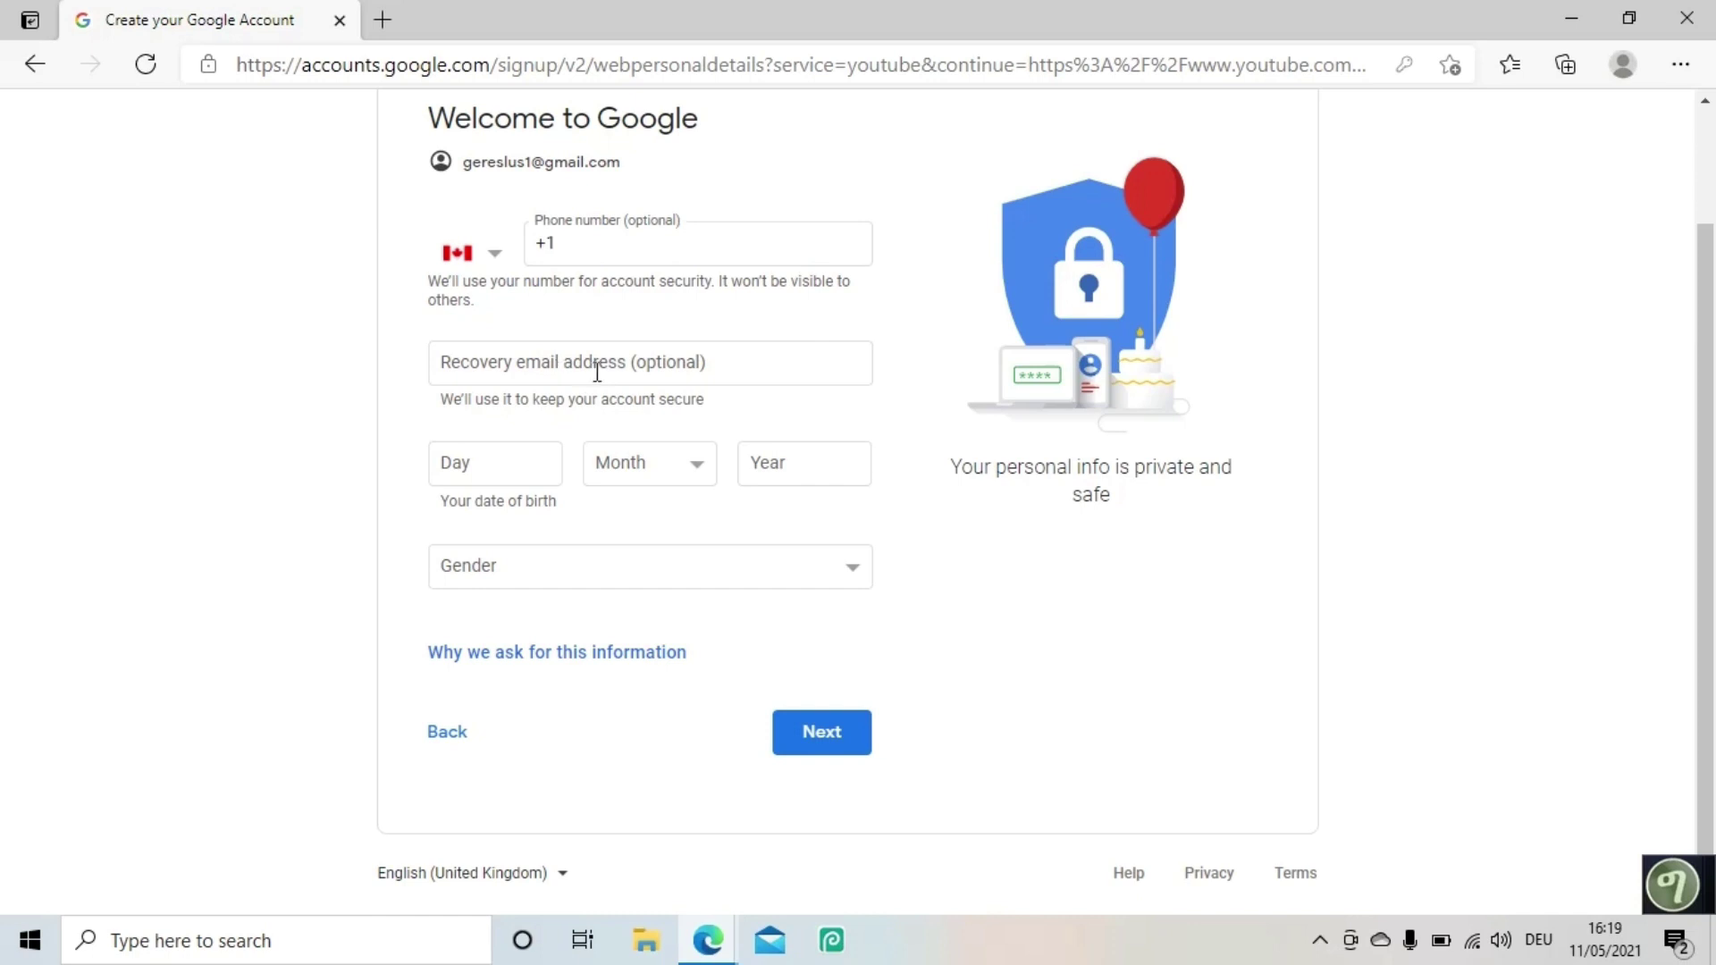
{"action": "left_click", "coordinate": [498, 475]}
{"action": "left_click", "coordinate": [641, 465]}
{"action": "left_click", "coordinate": [764, 452]}
{"action": "left_click", "coordinate": [742, 460]}
{"action": "left_click", "coordinate": [585, 573]}
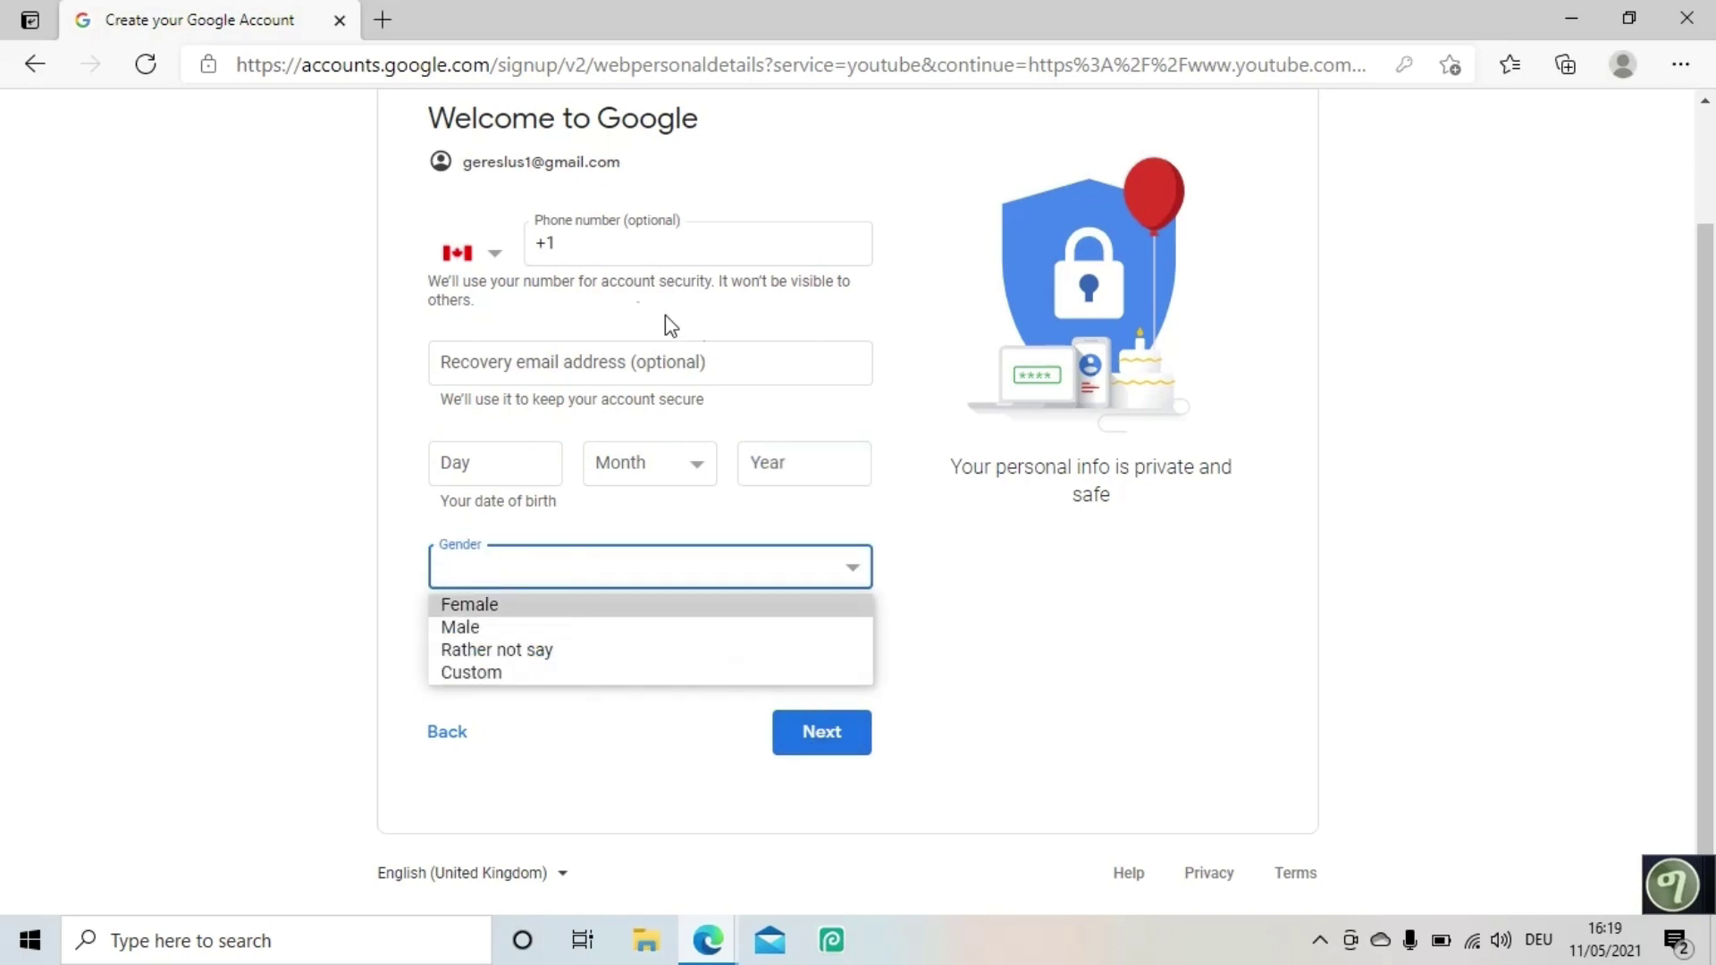
Switch the phone country to Germany and enter the phone number
{"action": "left_click", "coordinate": [590, 240]}
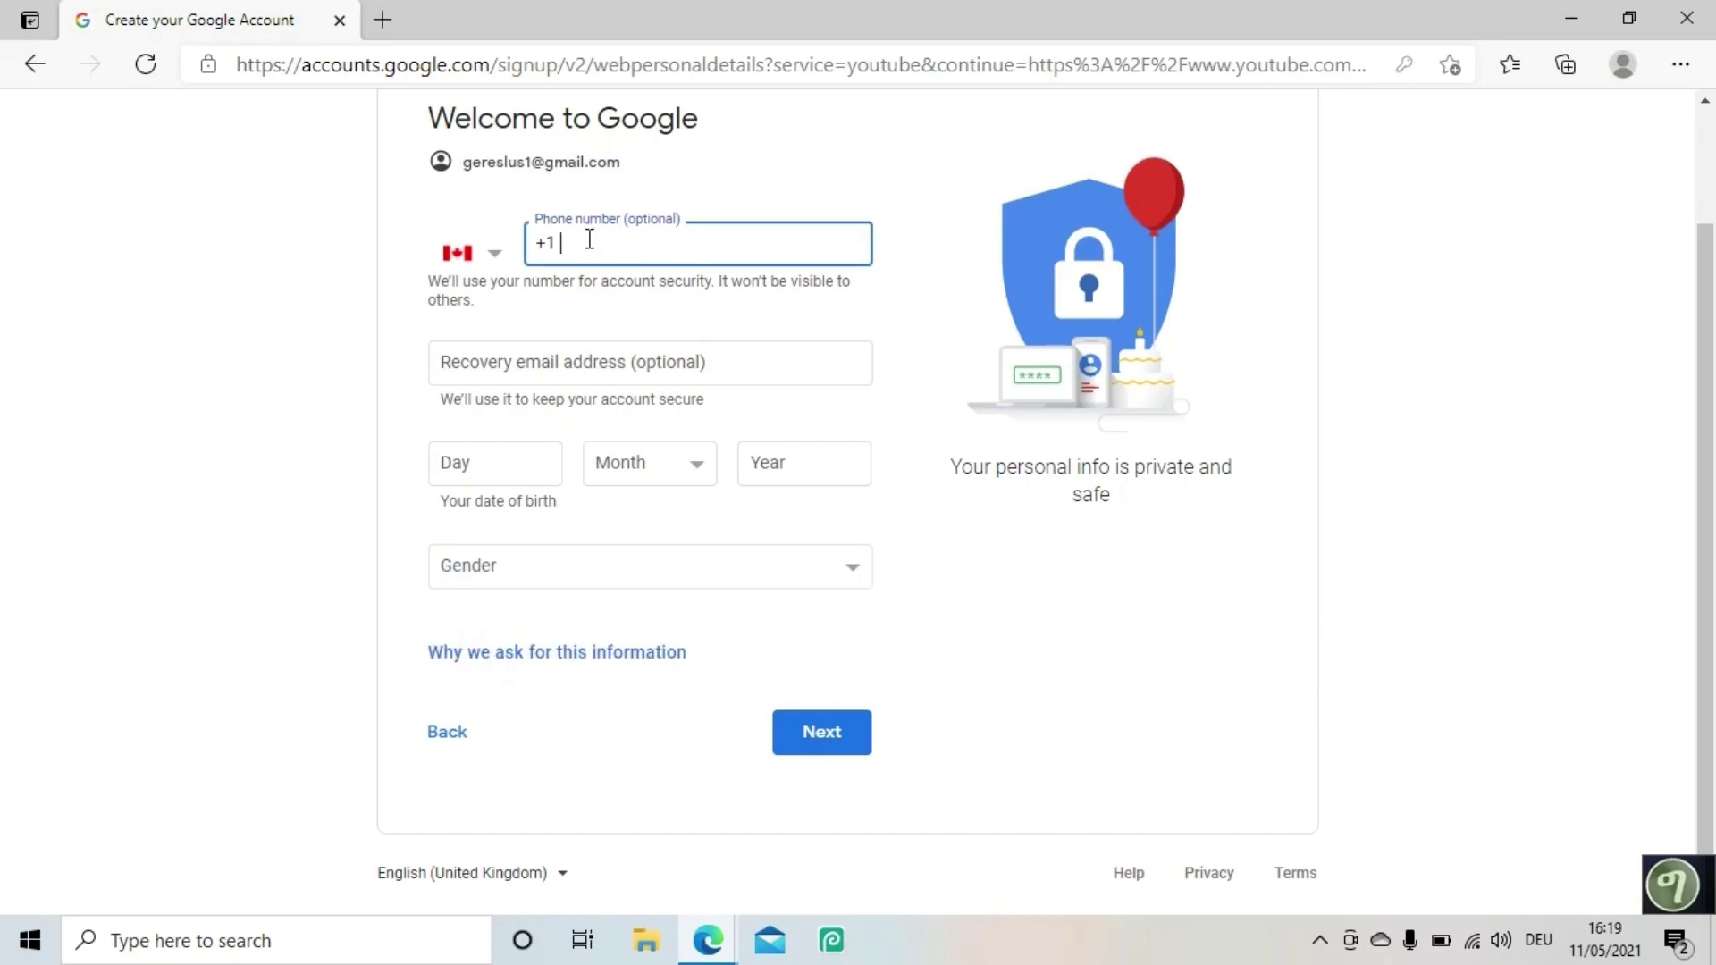
{"action": "left_click", "coordinate": [497, 258]}
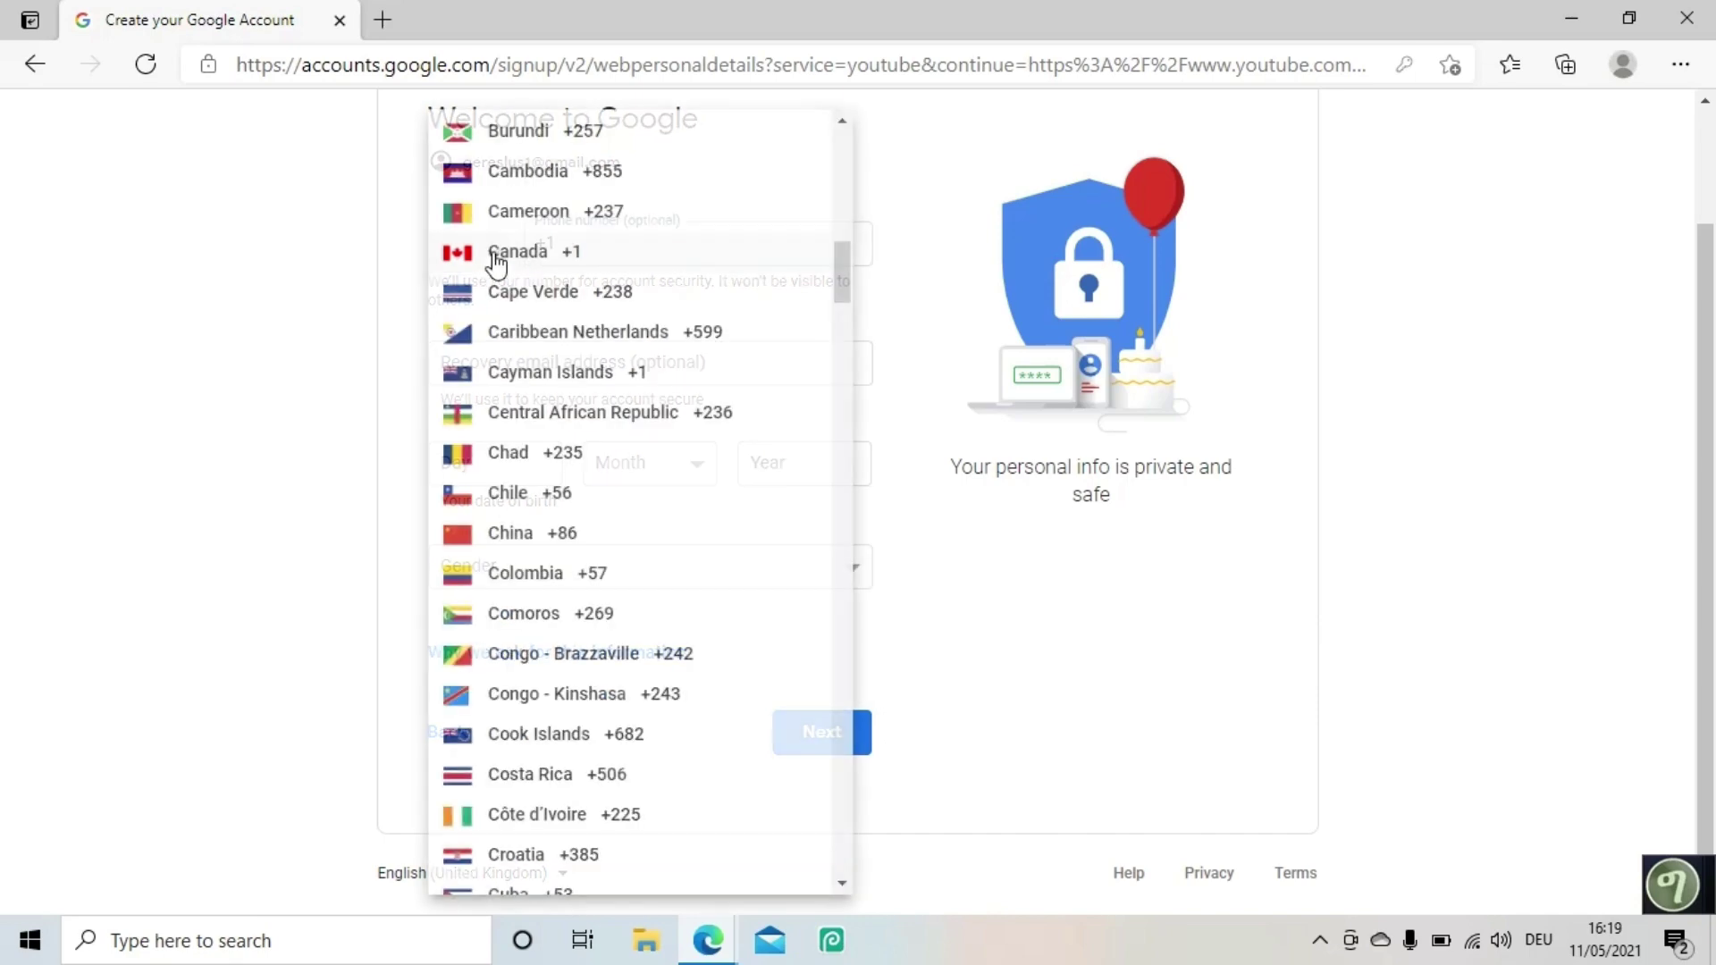
{"action": "scroll", "coordinate": [513, 340], "scroll_direction": "up", "scroll_amount": 15}
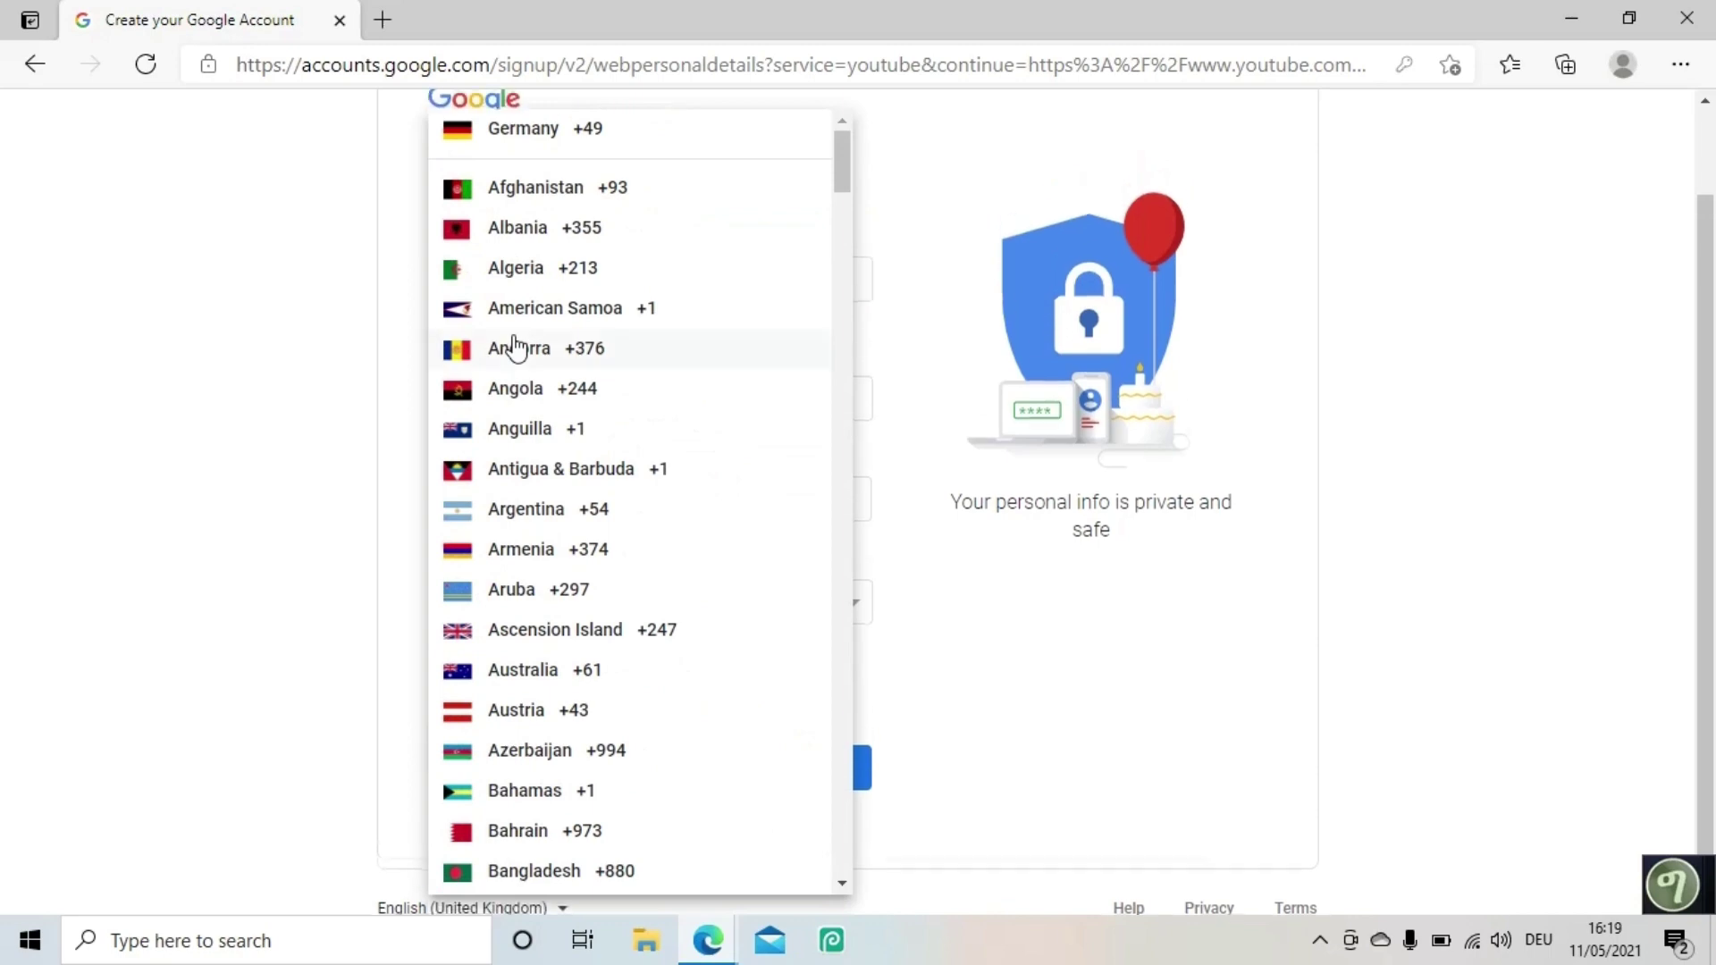
{"action": "scroll", "coordinate": [516, 344], "scroll_direction": "down", "scroll_amount": 9}
{"action": "scroll", "coordinate": [517, 344], "scroll_direction": "down", "scroll_amount": 20}
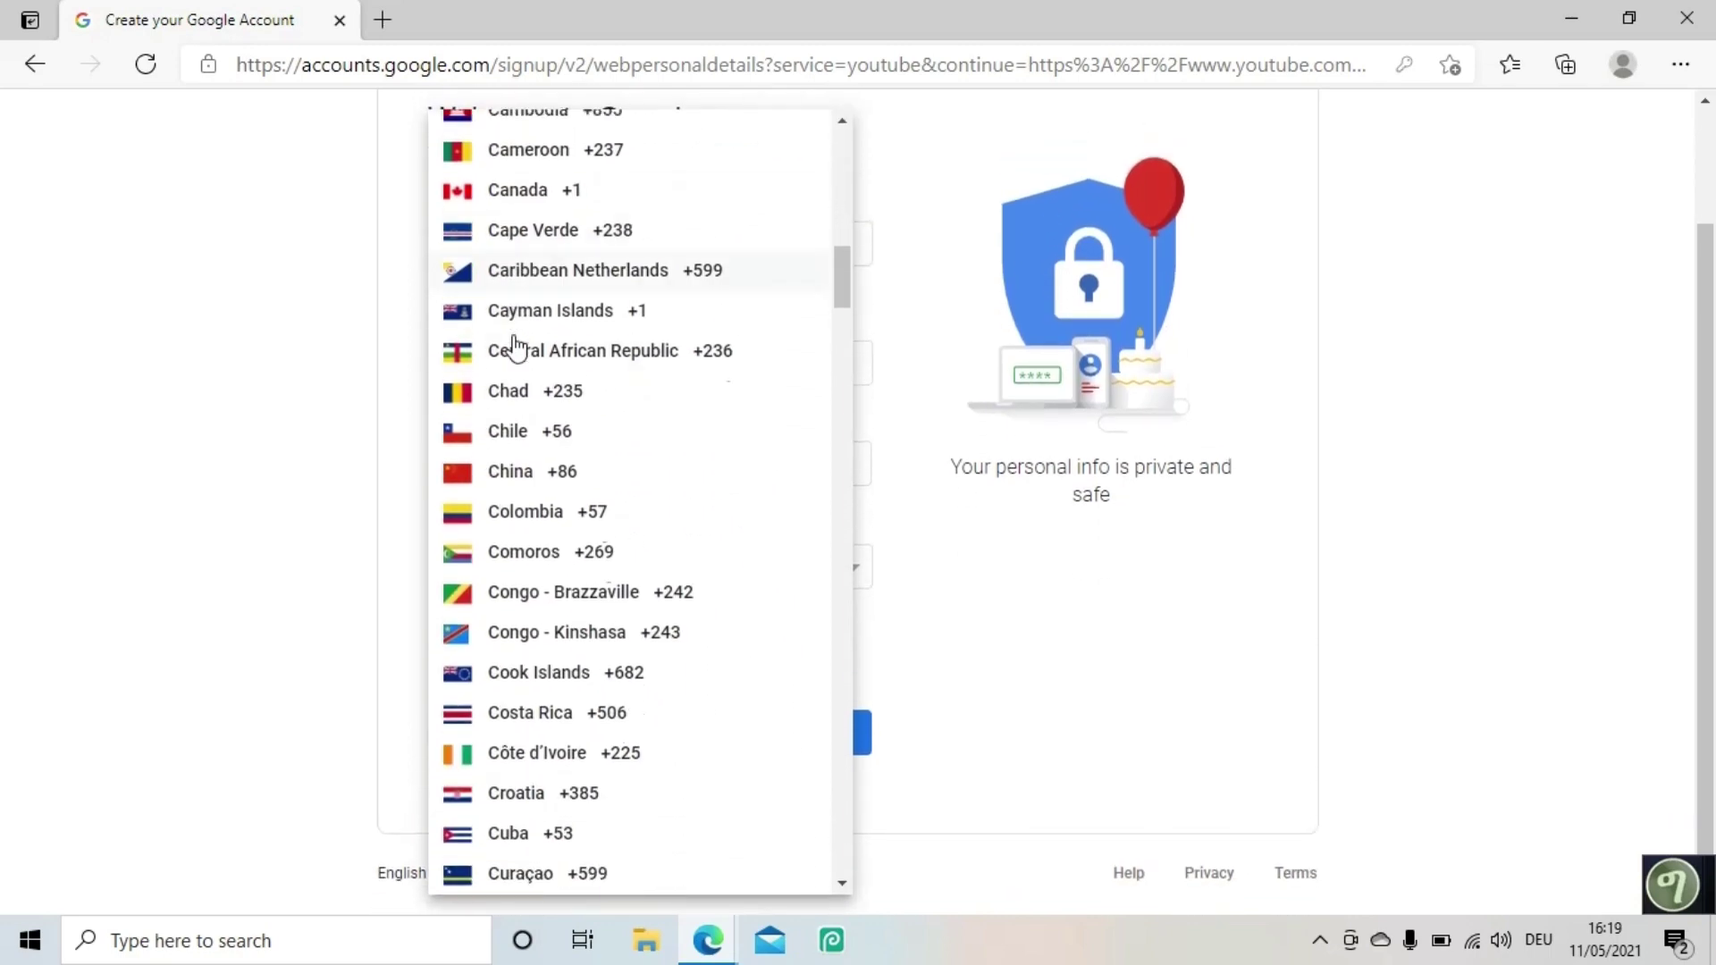
{"action": "scroll", "coordinate": [517, 344], "scroll_direction": "down", "scroll_amount": 1}
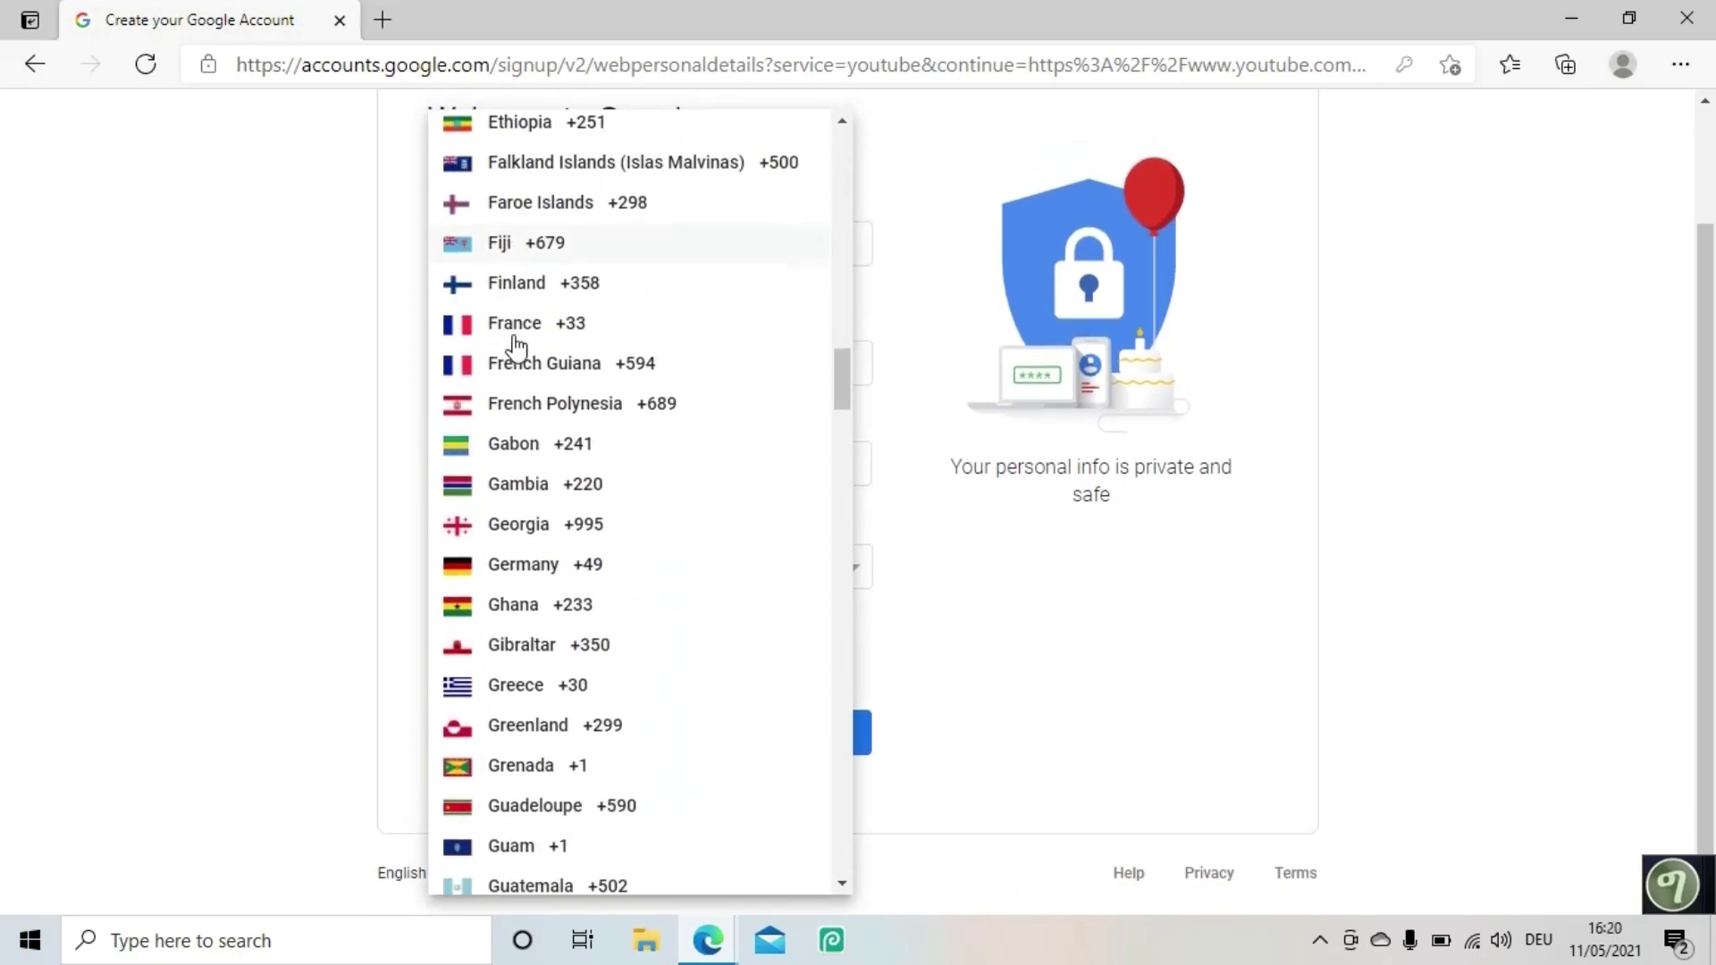
{"action": "left_click", "coordinate": [515, 568]}
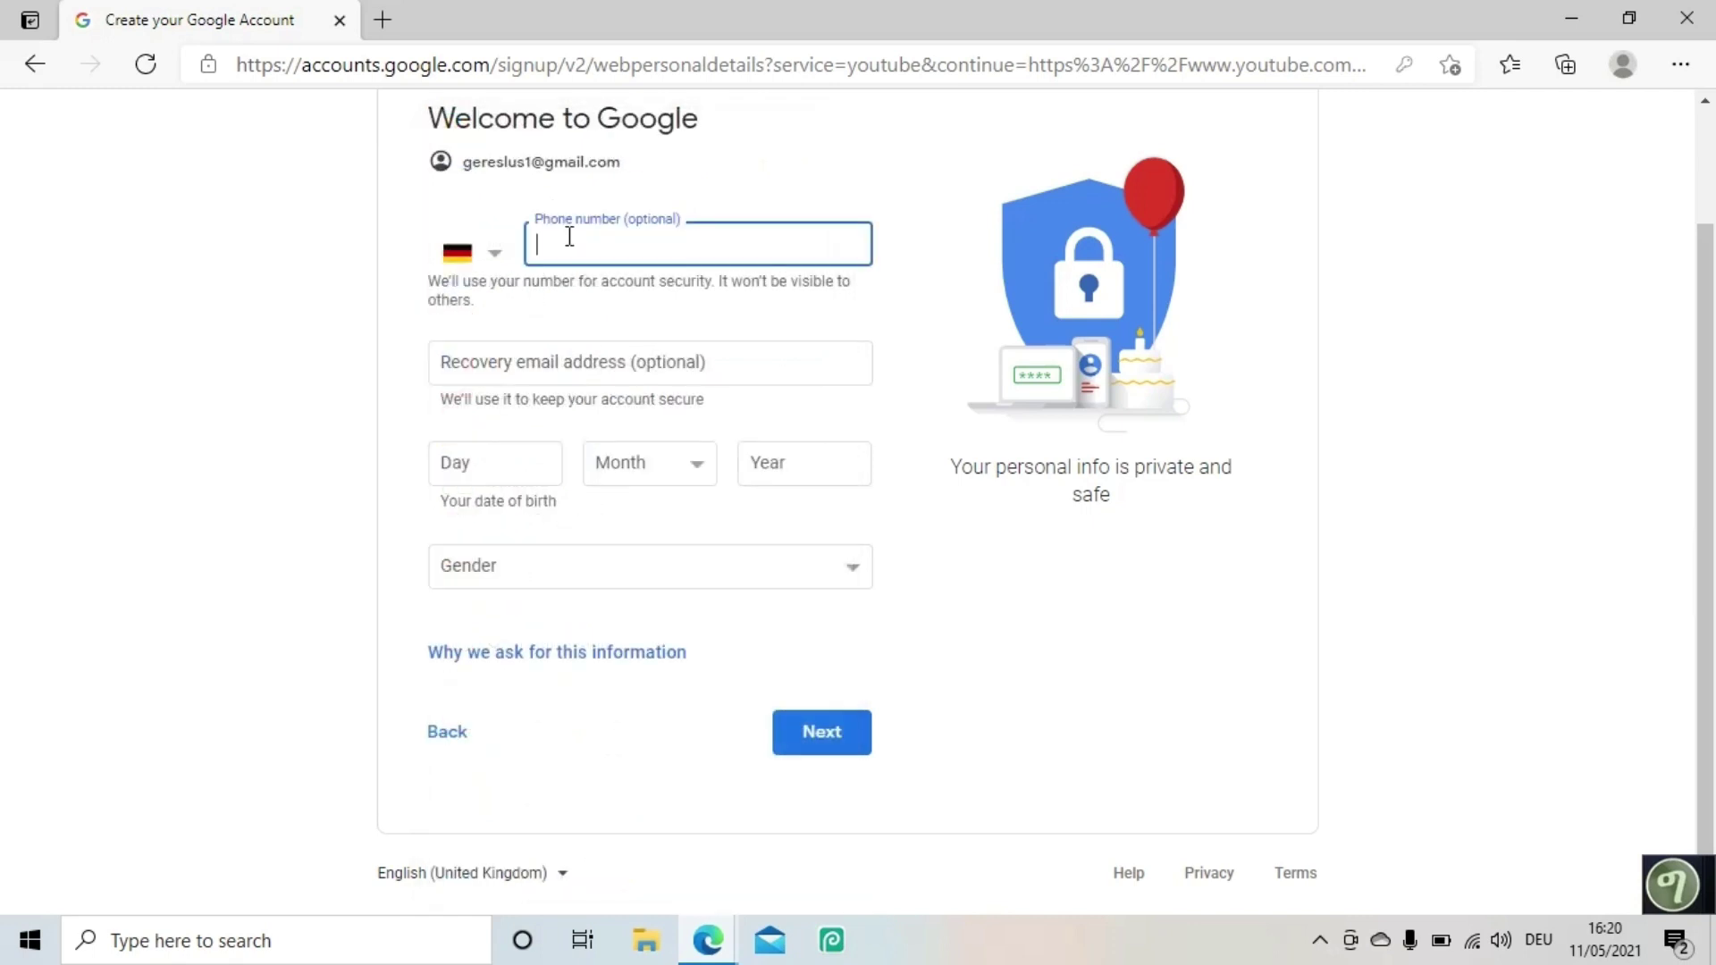
{"action": "type", "text": "01"}
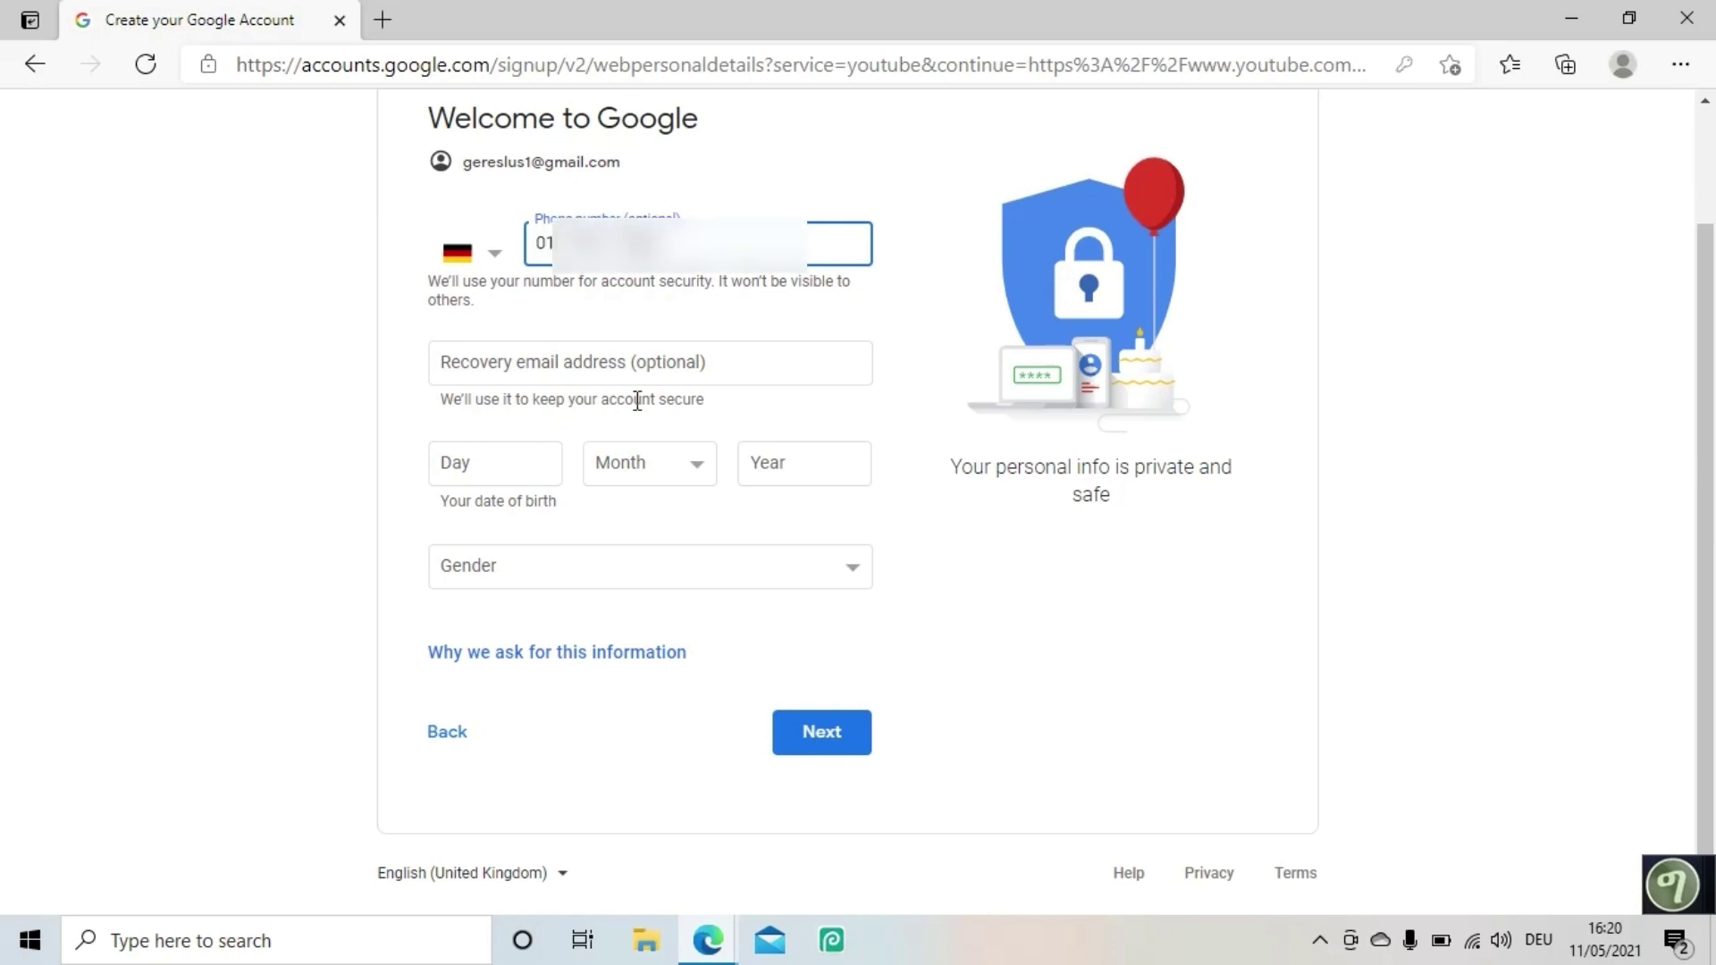
{"action": "left_click", "coordinate": [518, 475]}
{"action": "type", "text": "2"}
{"action": "left_click", "coordinate": [626, 465]}
{"action": "left_click", "coordinate": [623, 660]}
{"action": "left_click", "coordinate": [786, 471]}
{"action": "type", "text": "1990"}
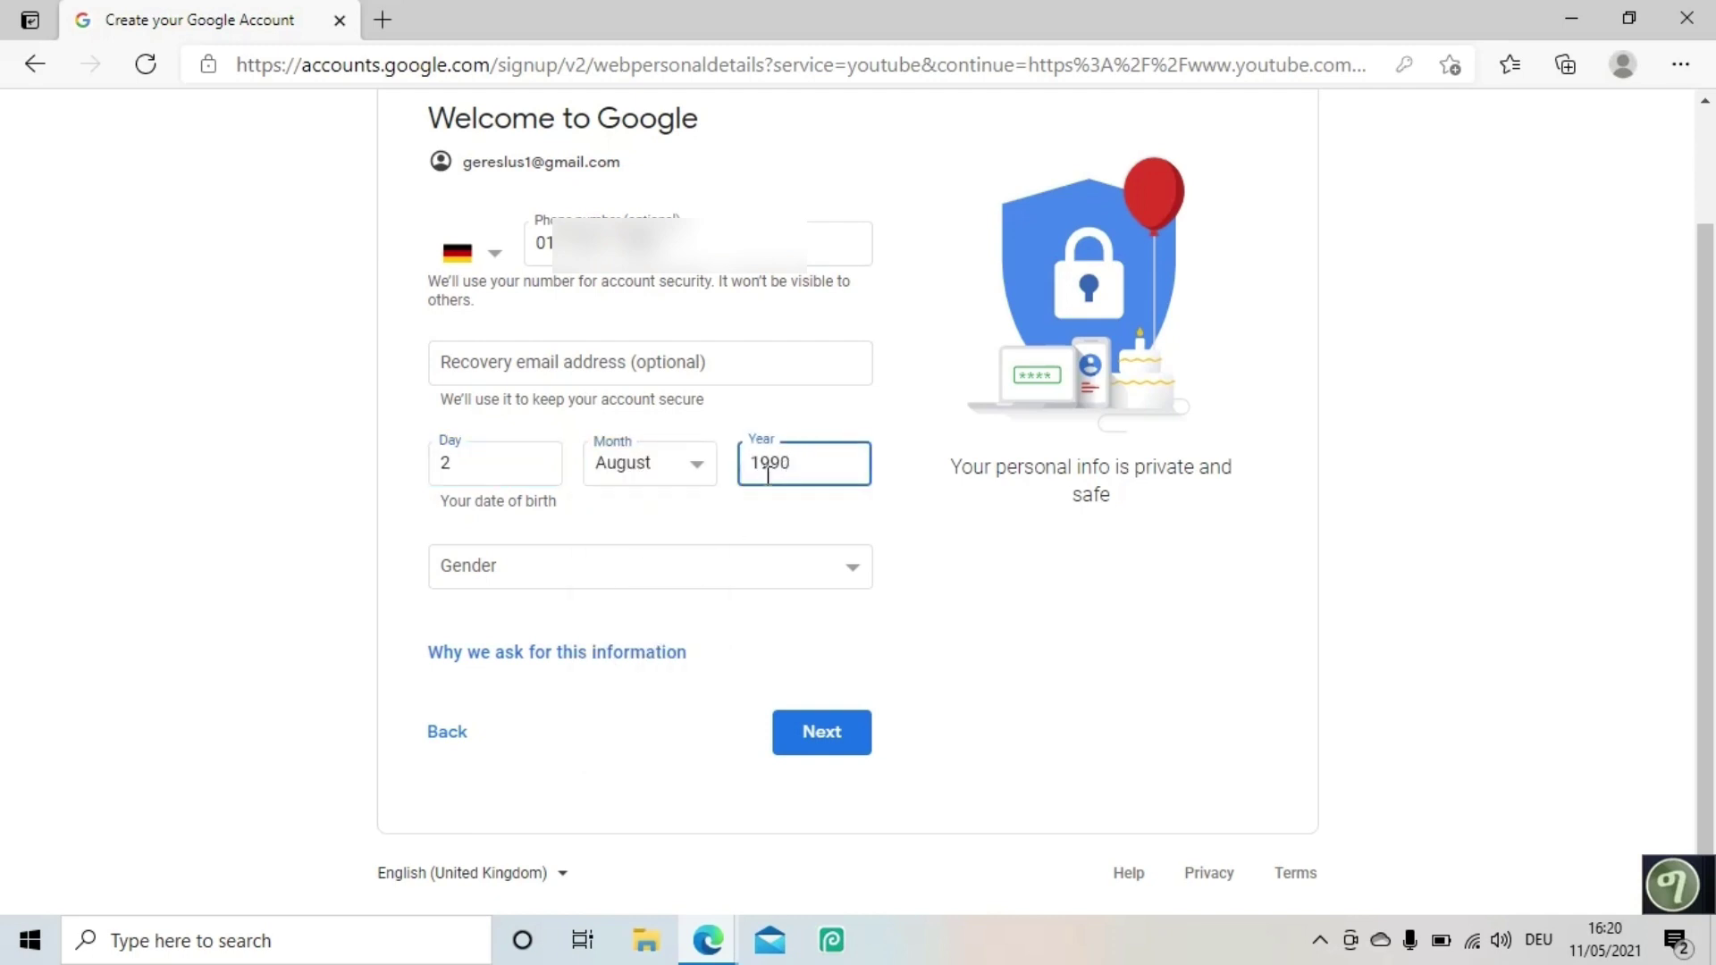
{"action": "left_click", "coordinate": [854, 572]}
{"action": "left_click", "coordinate": [548, 651]}
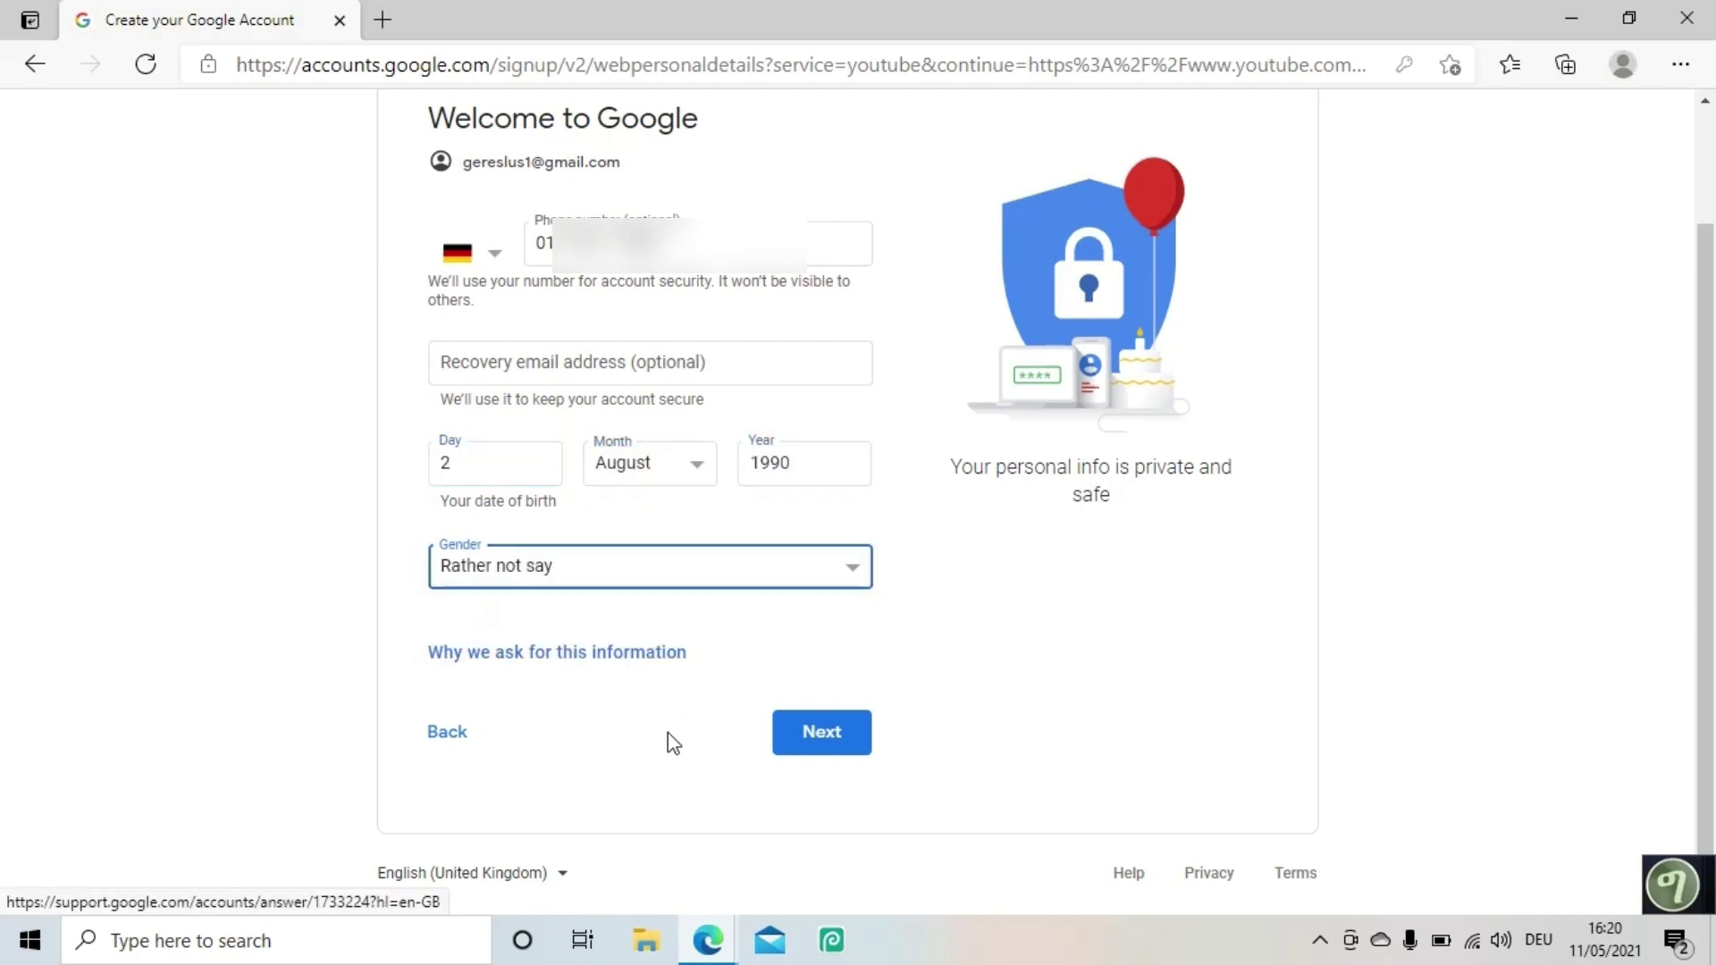
{"action": "left_click", "coordinate": [832, 742]}
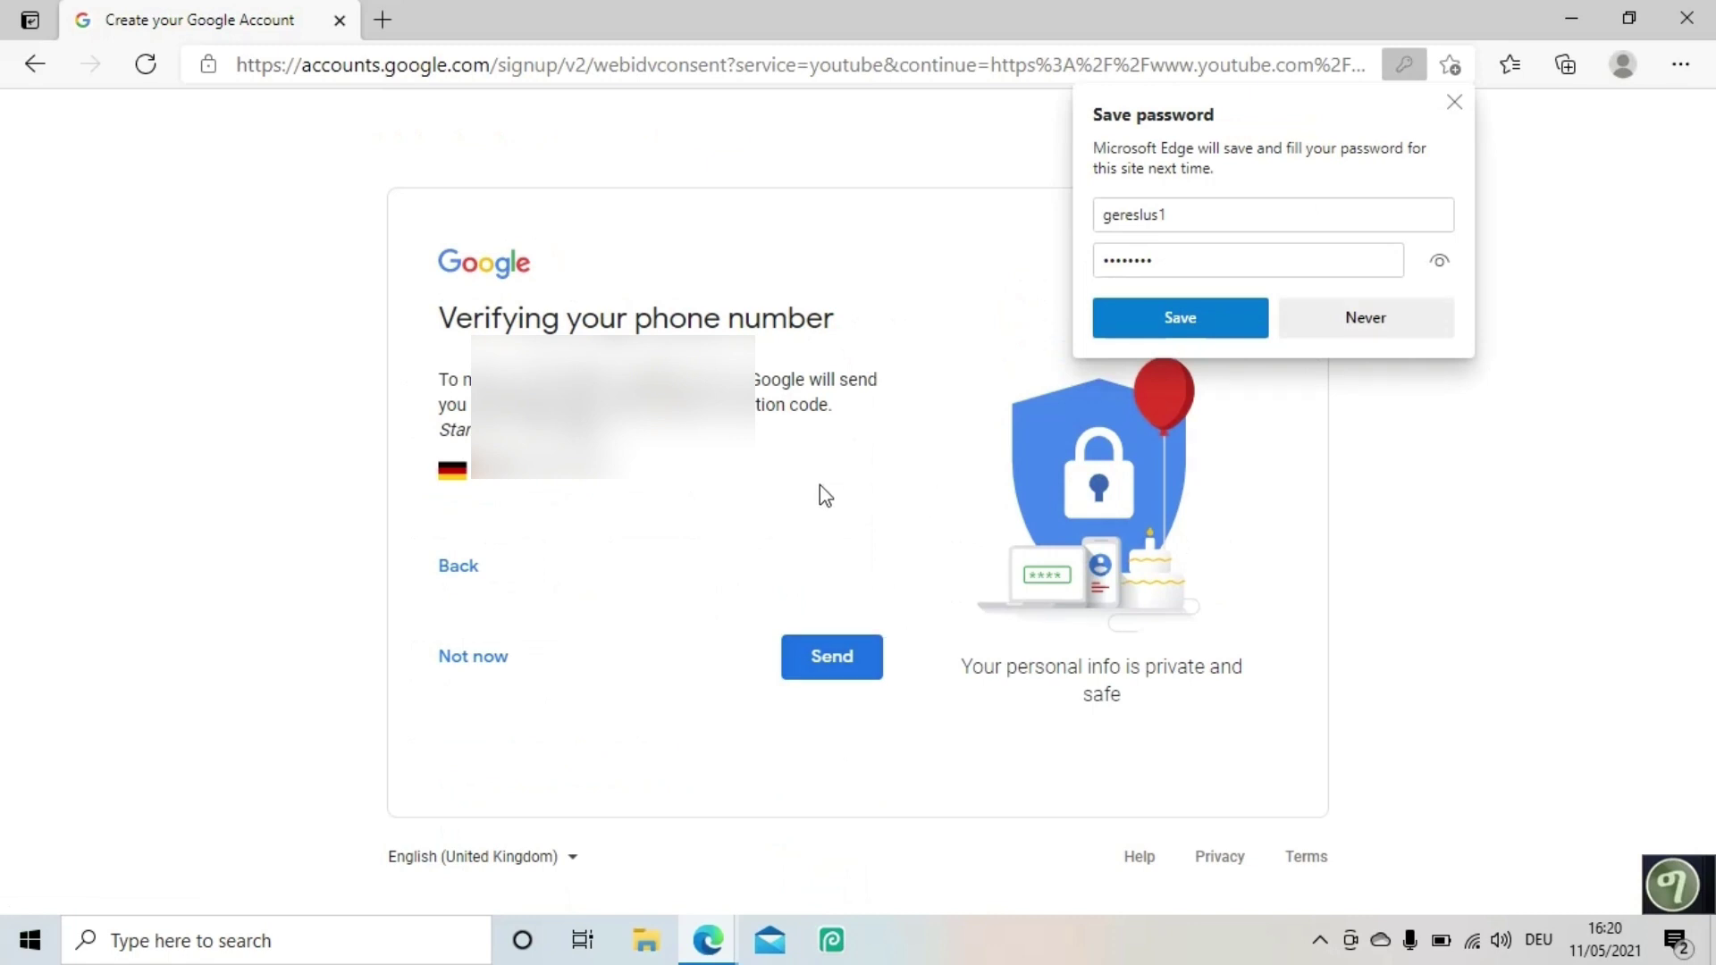
Dismiss the save-password prompt, send the SMS code, and submit the received six-digit code
{"action": "left_click", "coordinate": [1453, 103]}
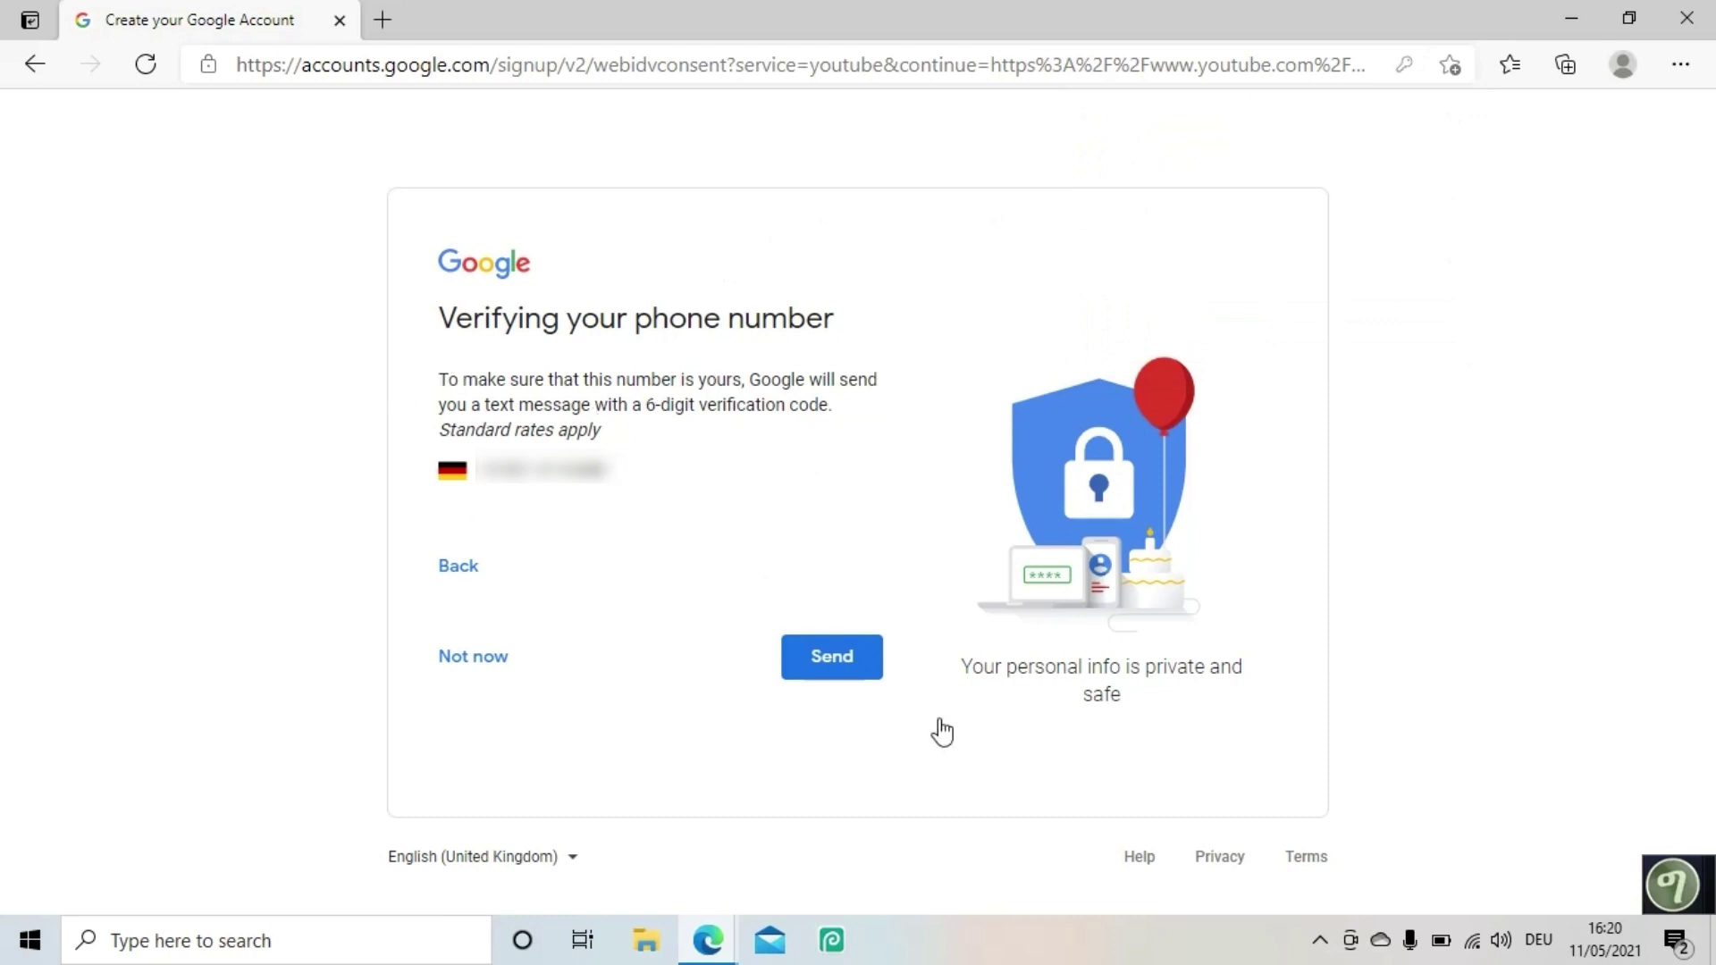
{"action": "left_click", "coordinate": [856, 661]}
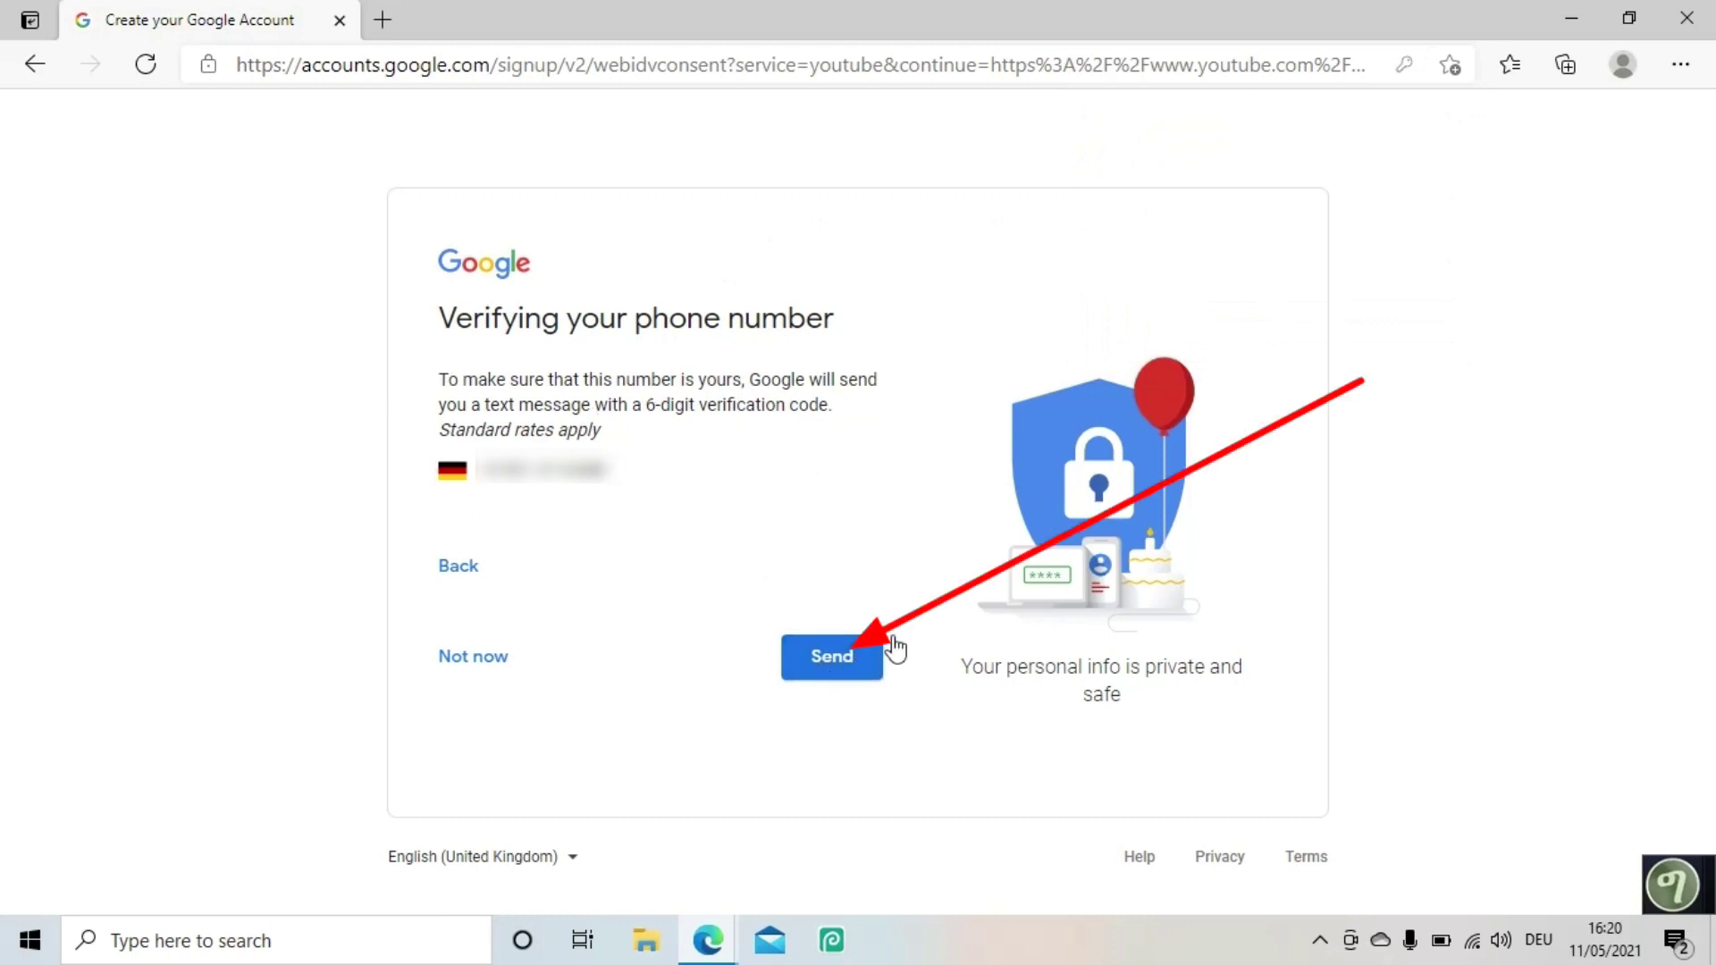
{"action": "left_click", "coordinate": [823, 663]}
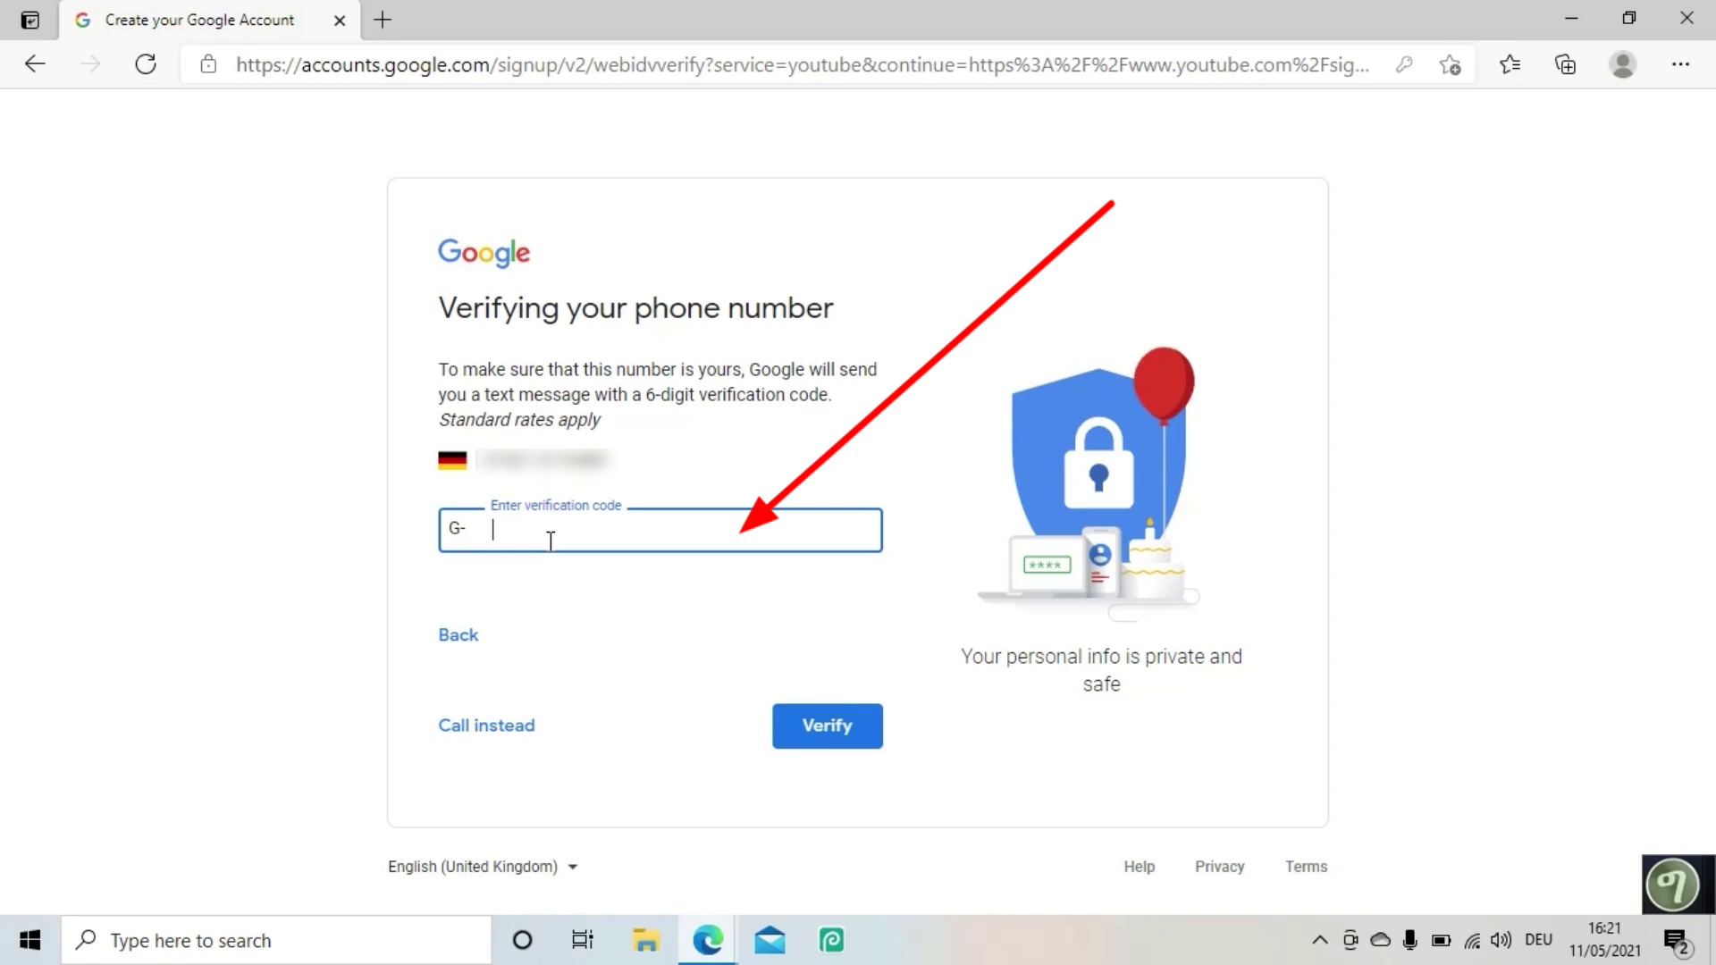
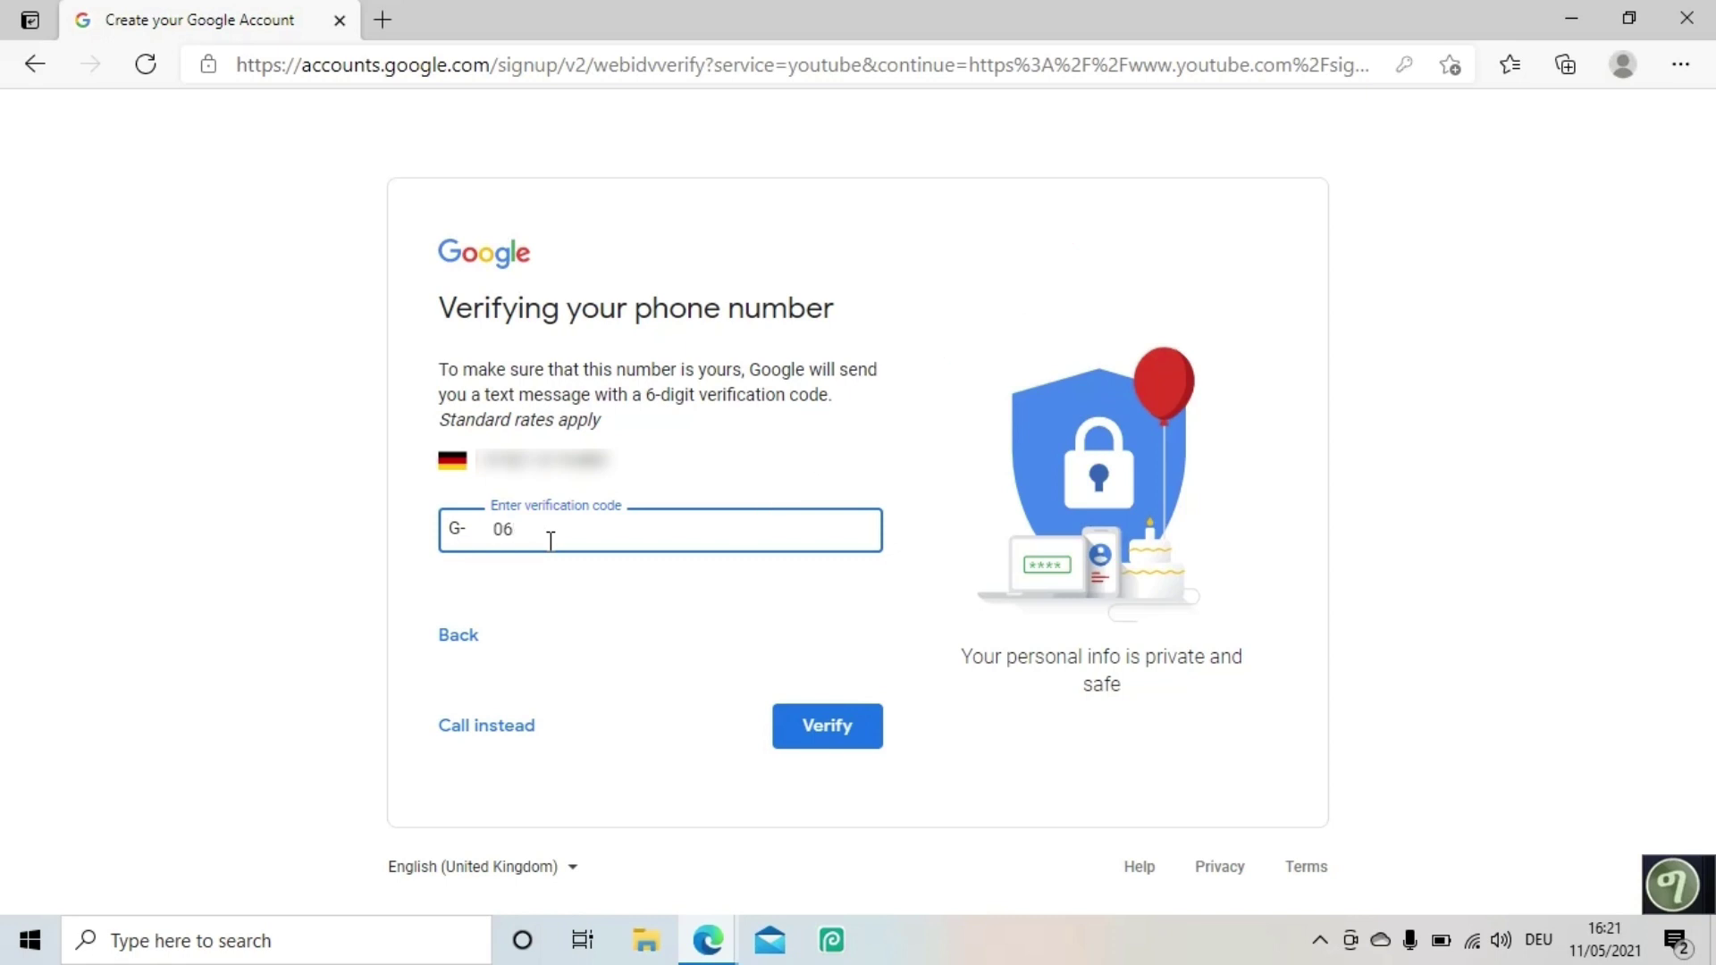
{"action": "left_click", "coordinate": [816, 725]}
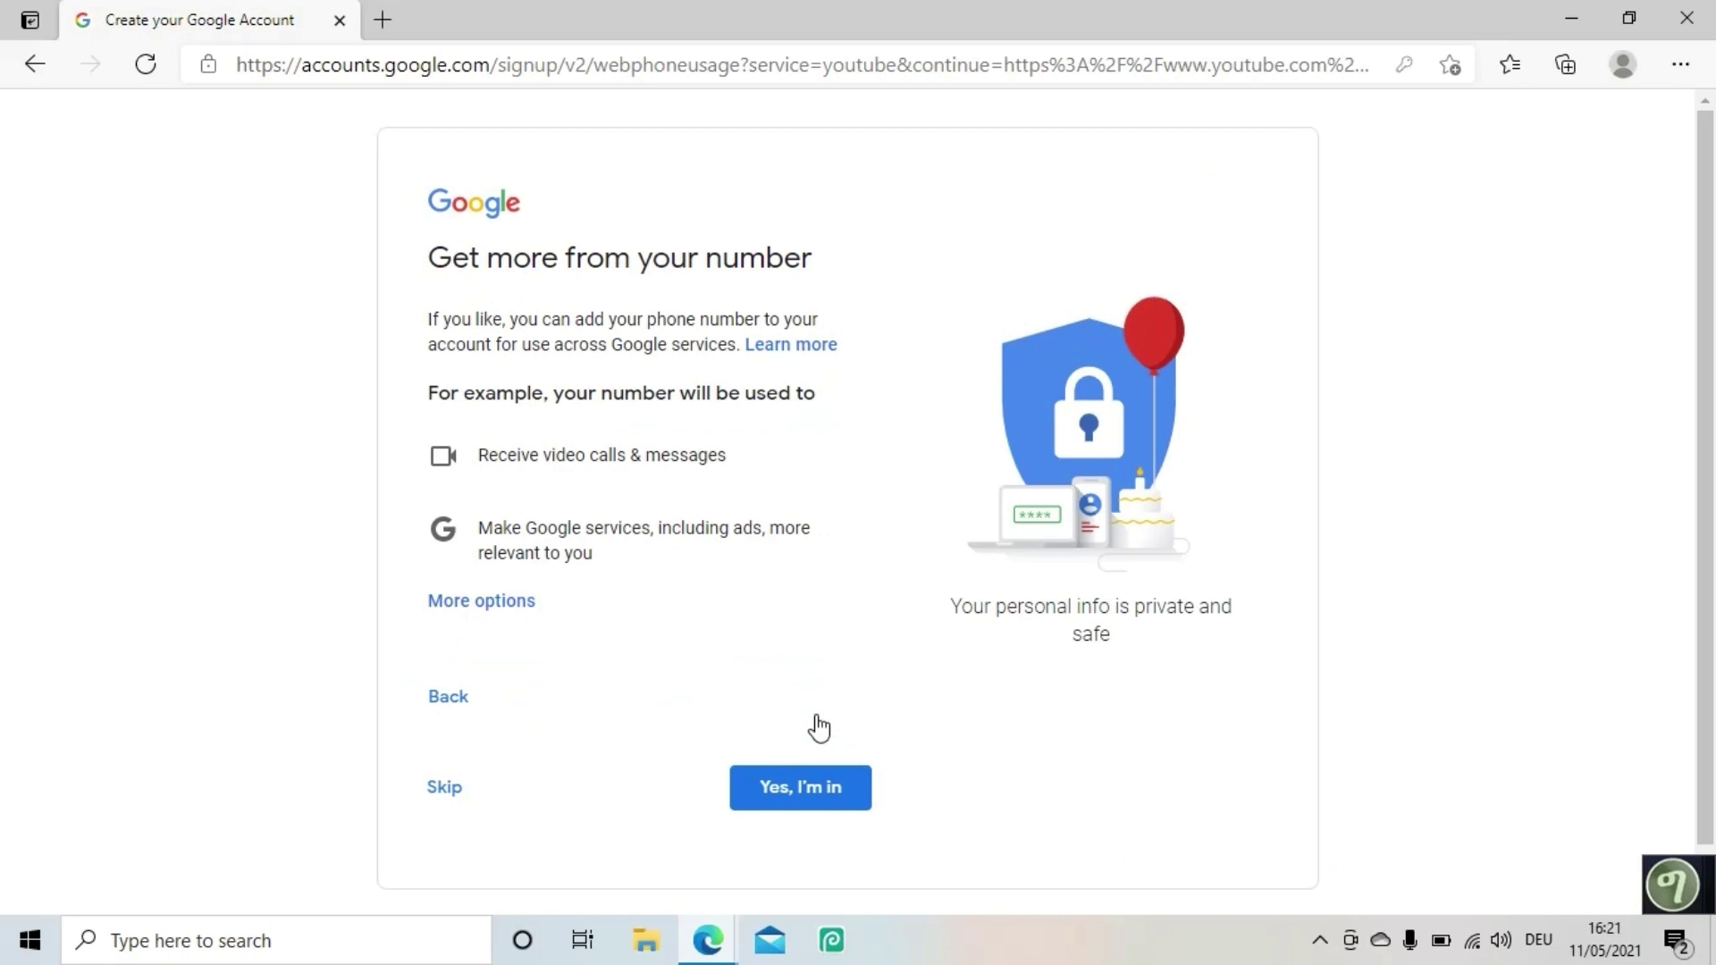
Skip using the number across Google services and confirm Express personalisation
{"action": "left_click", "coordinate": [444, 790]}
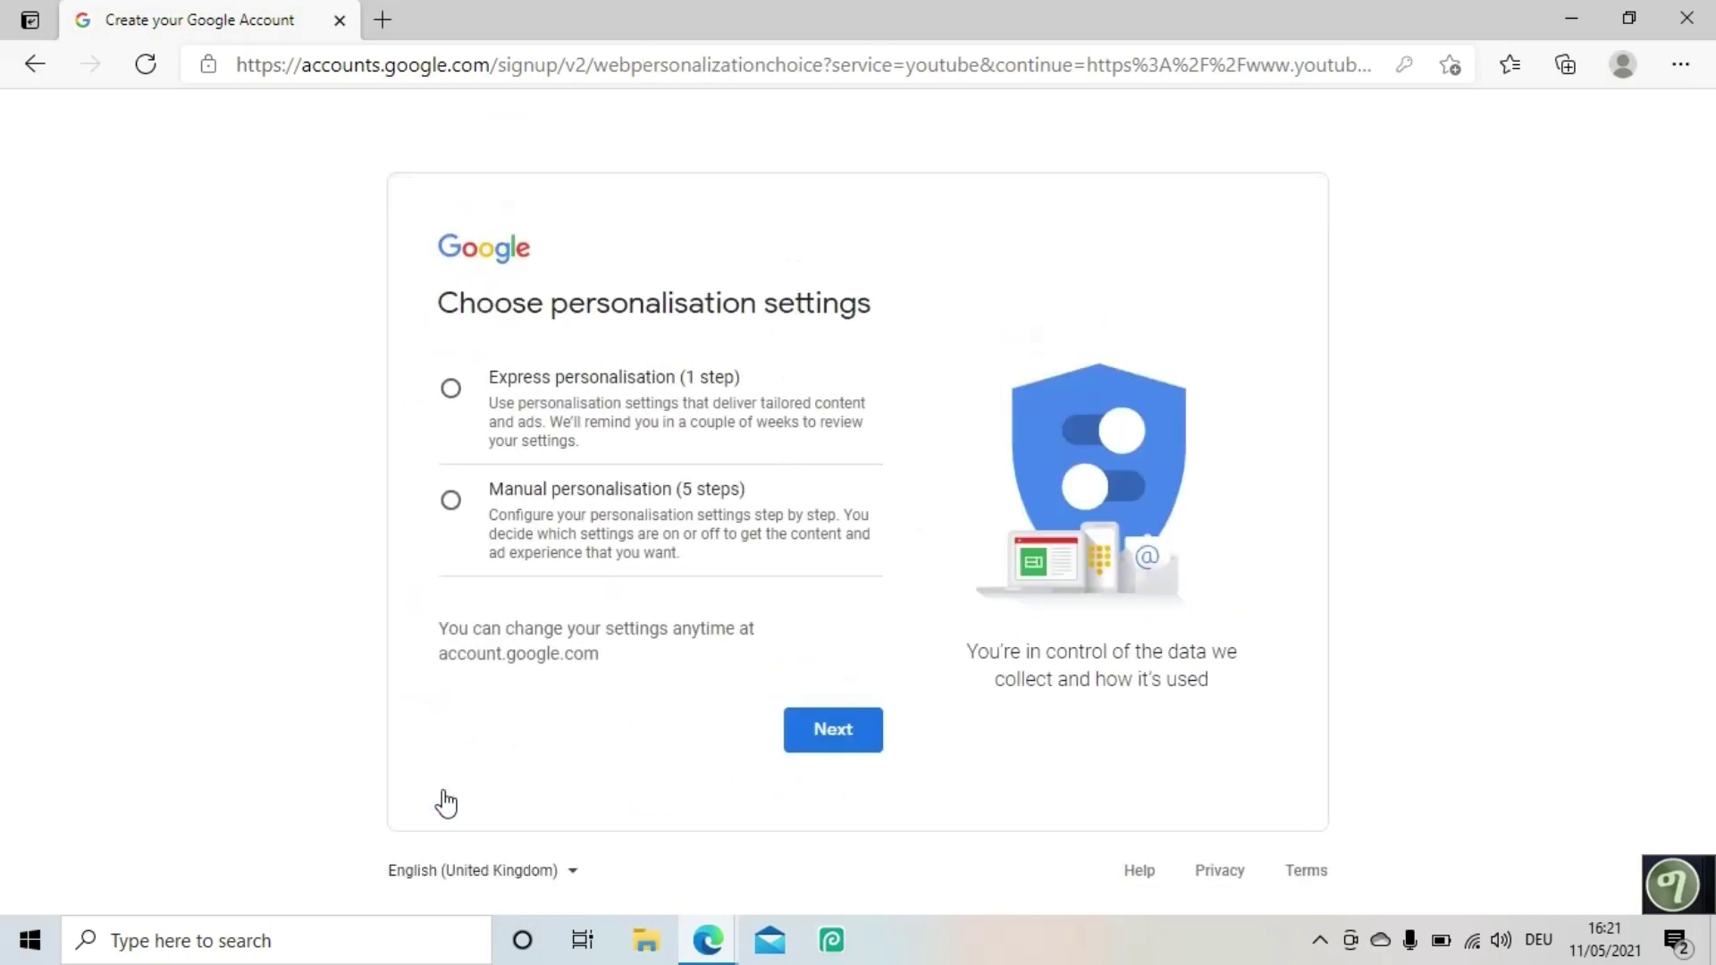
{"action": "left_click", "coordinate": [567, 389]}
{"action": "left_click", "coordinate": [824, 737]}
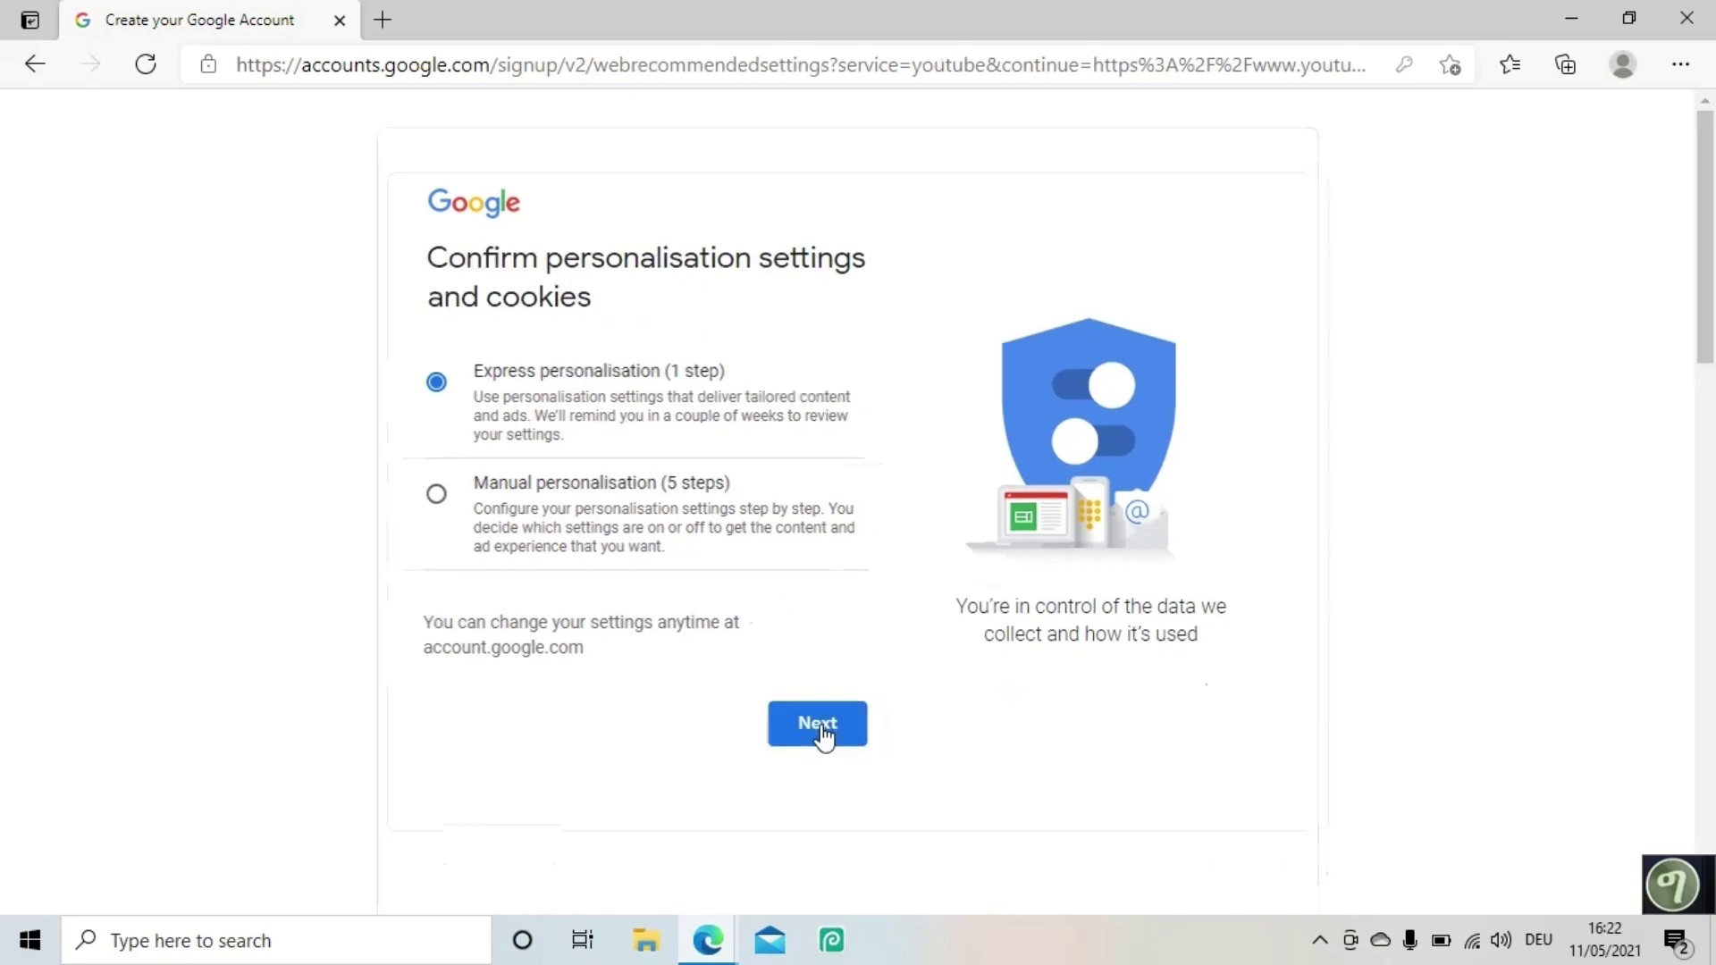
{"action": "scroll", "coordinate": [824, 737], "scroll_direction": "down", "scroll_amount": 15}
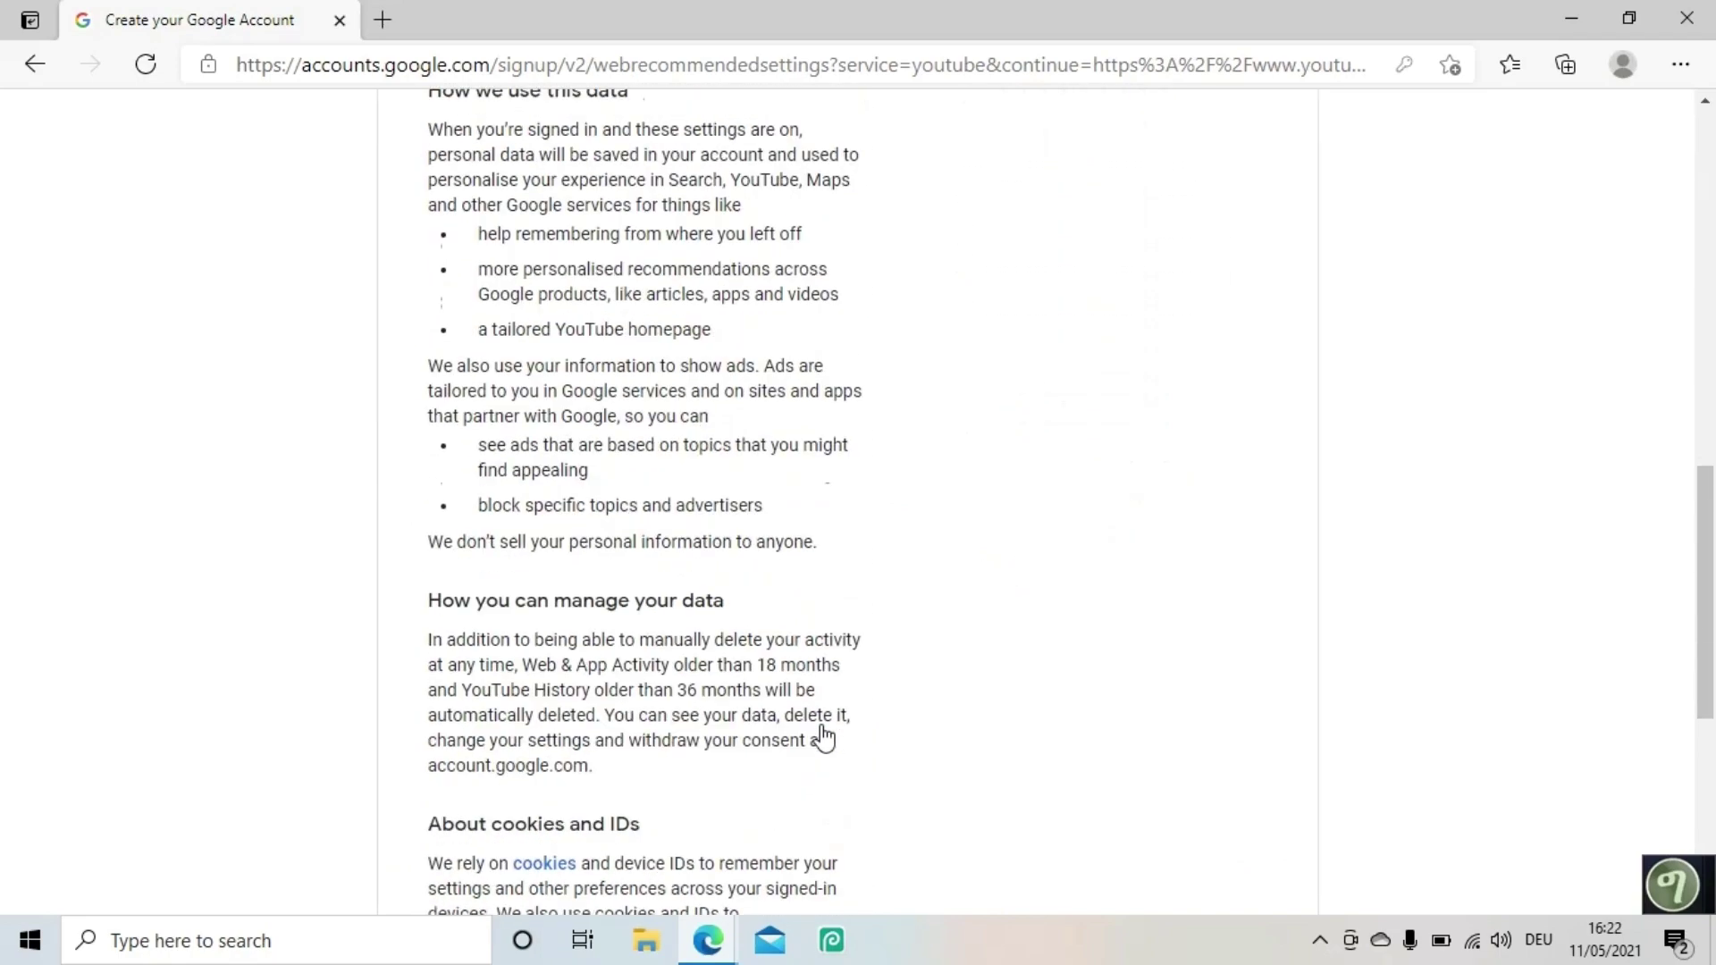
{"action": "scroll", "coordinate": [824, 737], "scroll_direction": "down", "scroll_amount": 3}
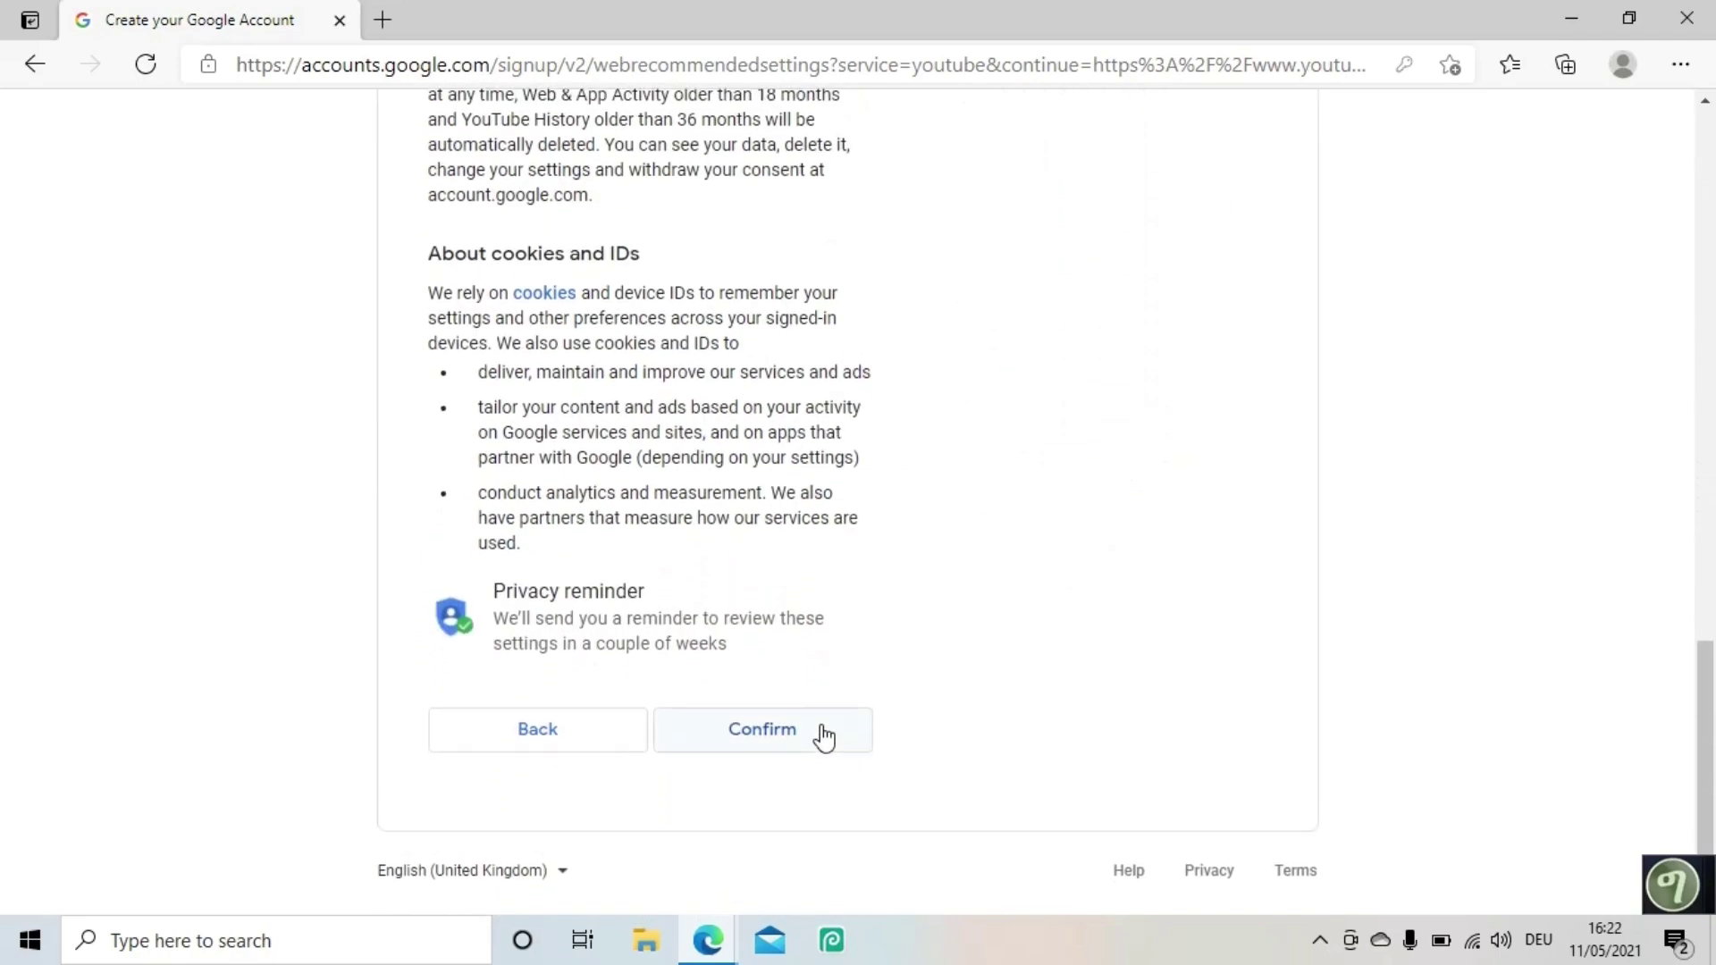
{"action": "left_click", "coordinate": [767, 735]}
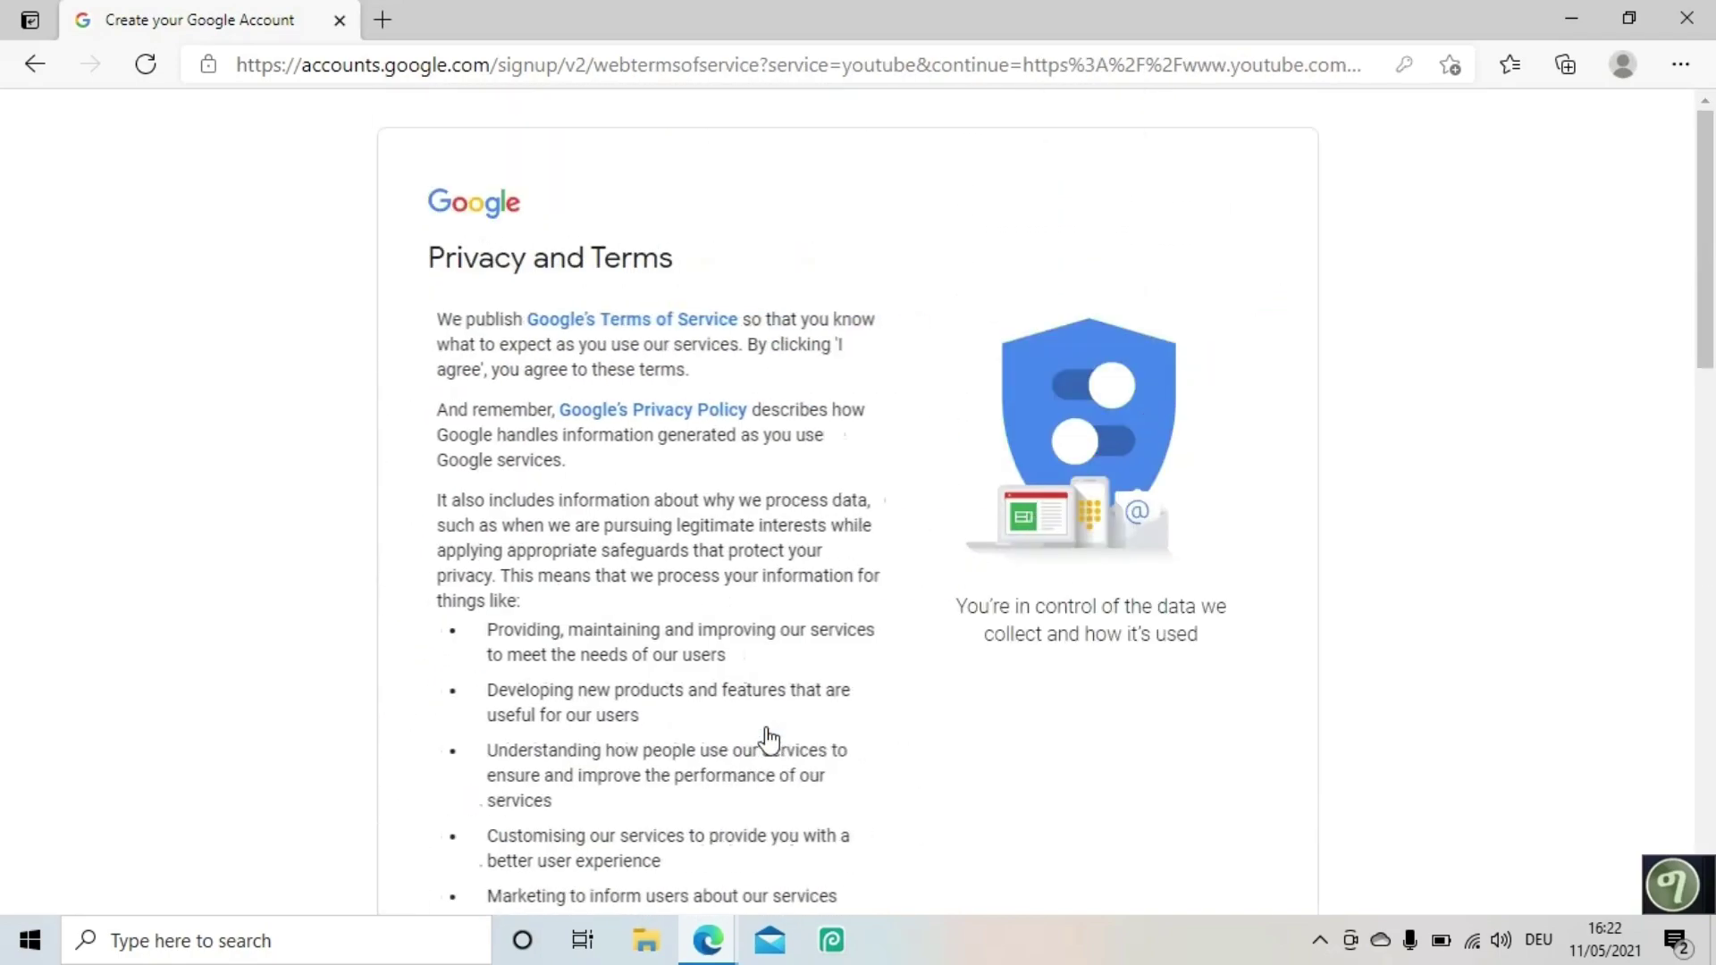
Accept the Privacy and Terms and decline adding a Business Profile
{"action": "scroll", "coordinate": [769, 740], "scroll_direction": "down", "scroll_amount": 15}
{"action": "left_click", "coordinate": [785, 737]}
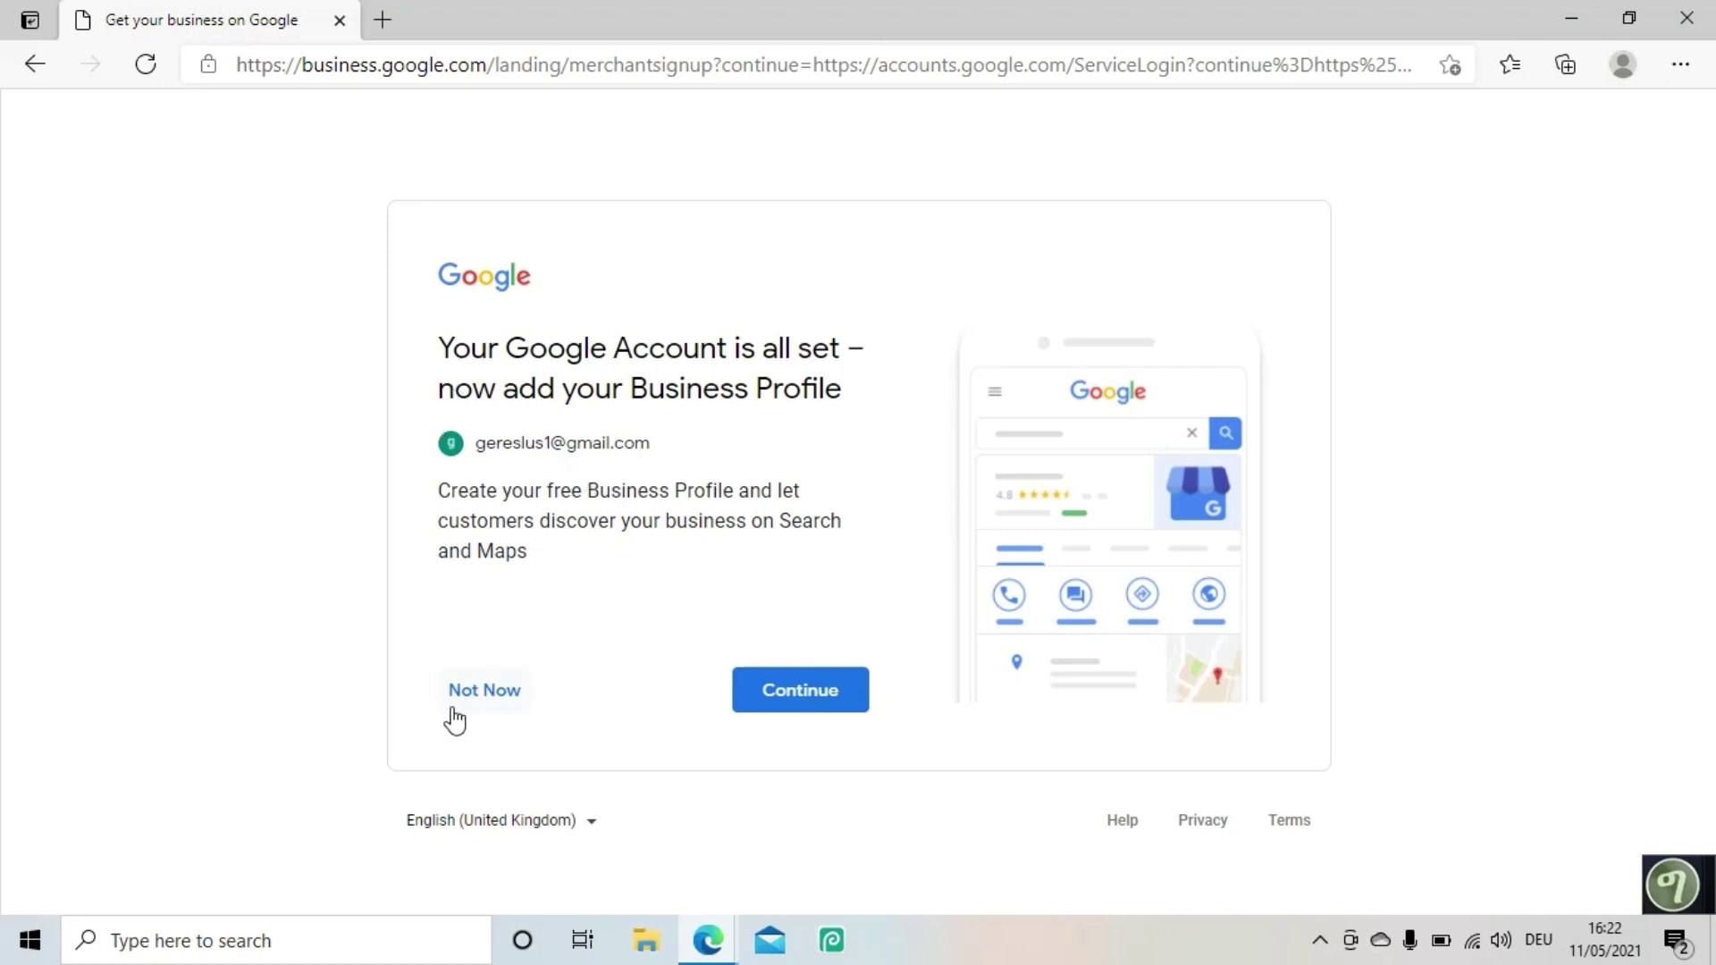
{"action": "left_click", "coordinate": [490, 695]}
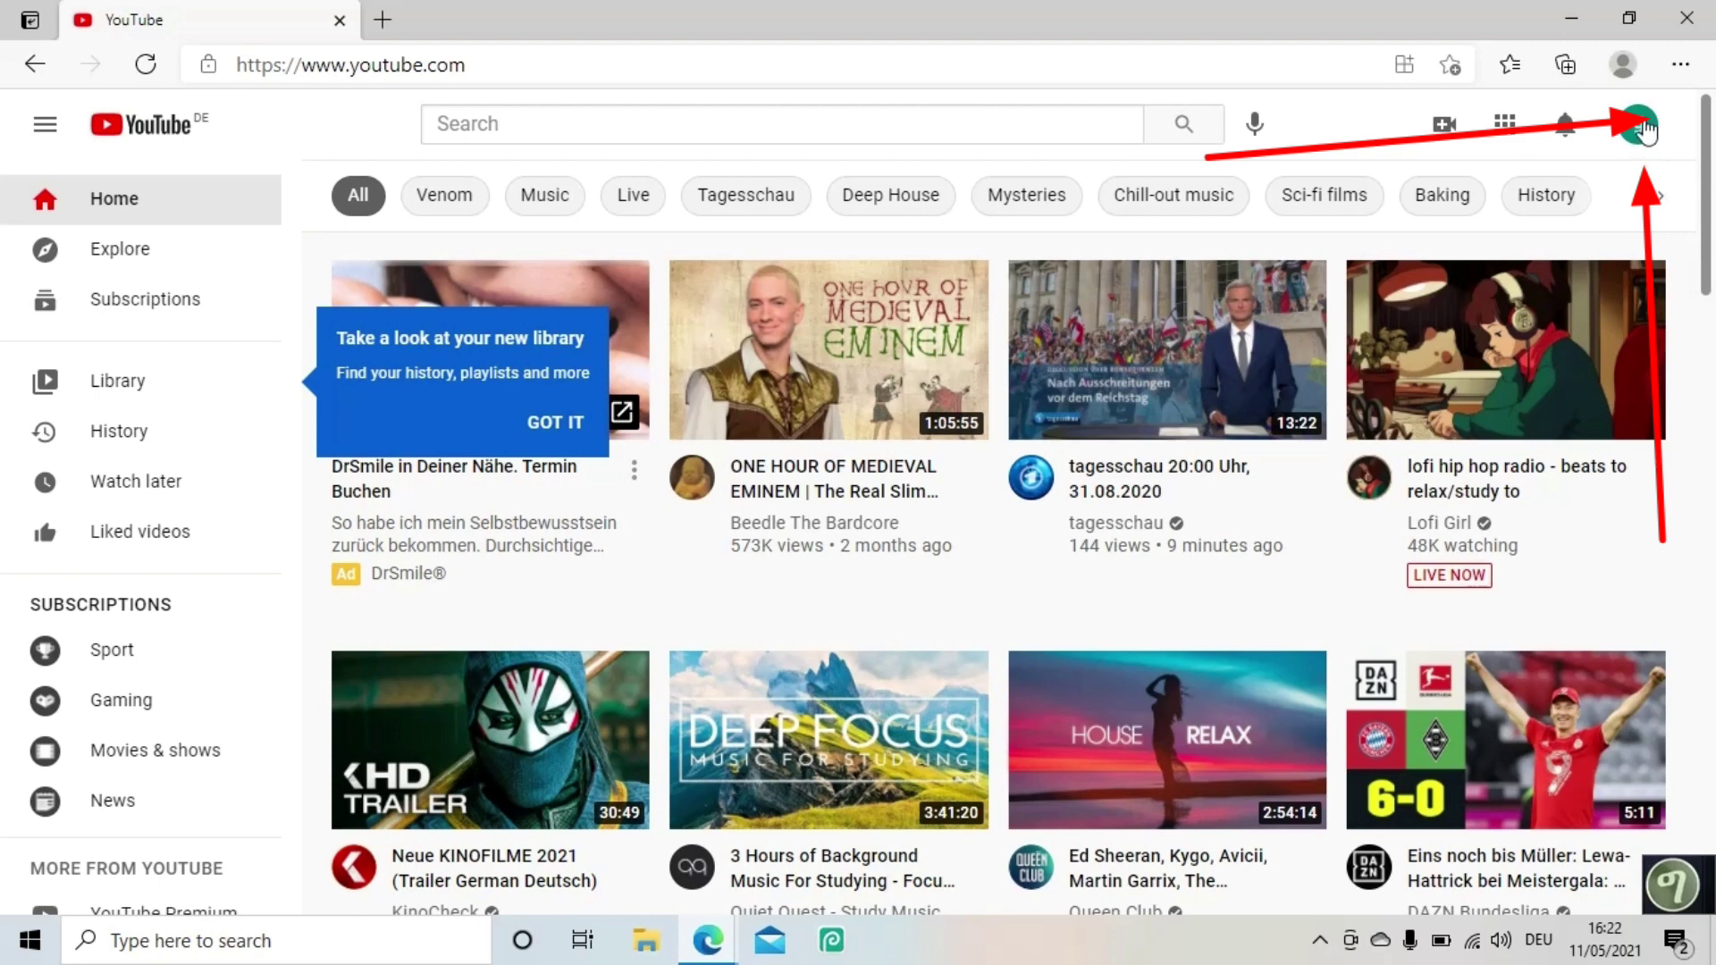
Choose Create a channel from the new account's profile menu
{"action": "left_click", "coordinate": [1643, 126]}
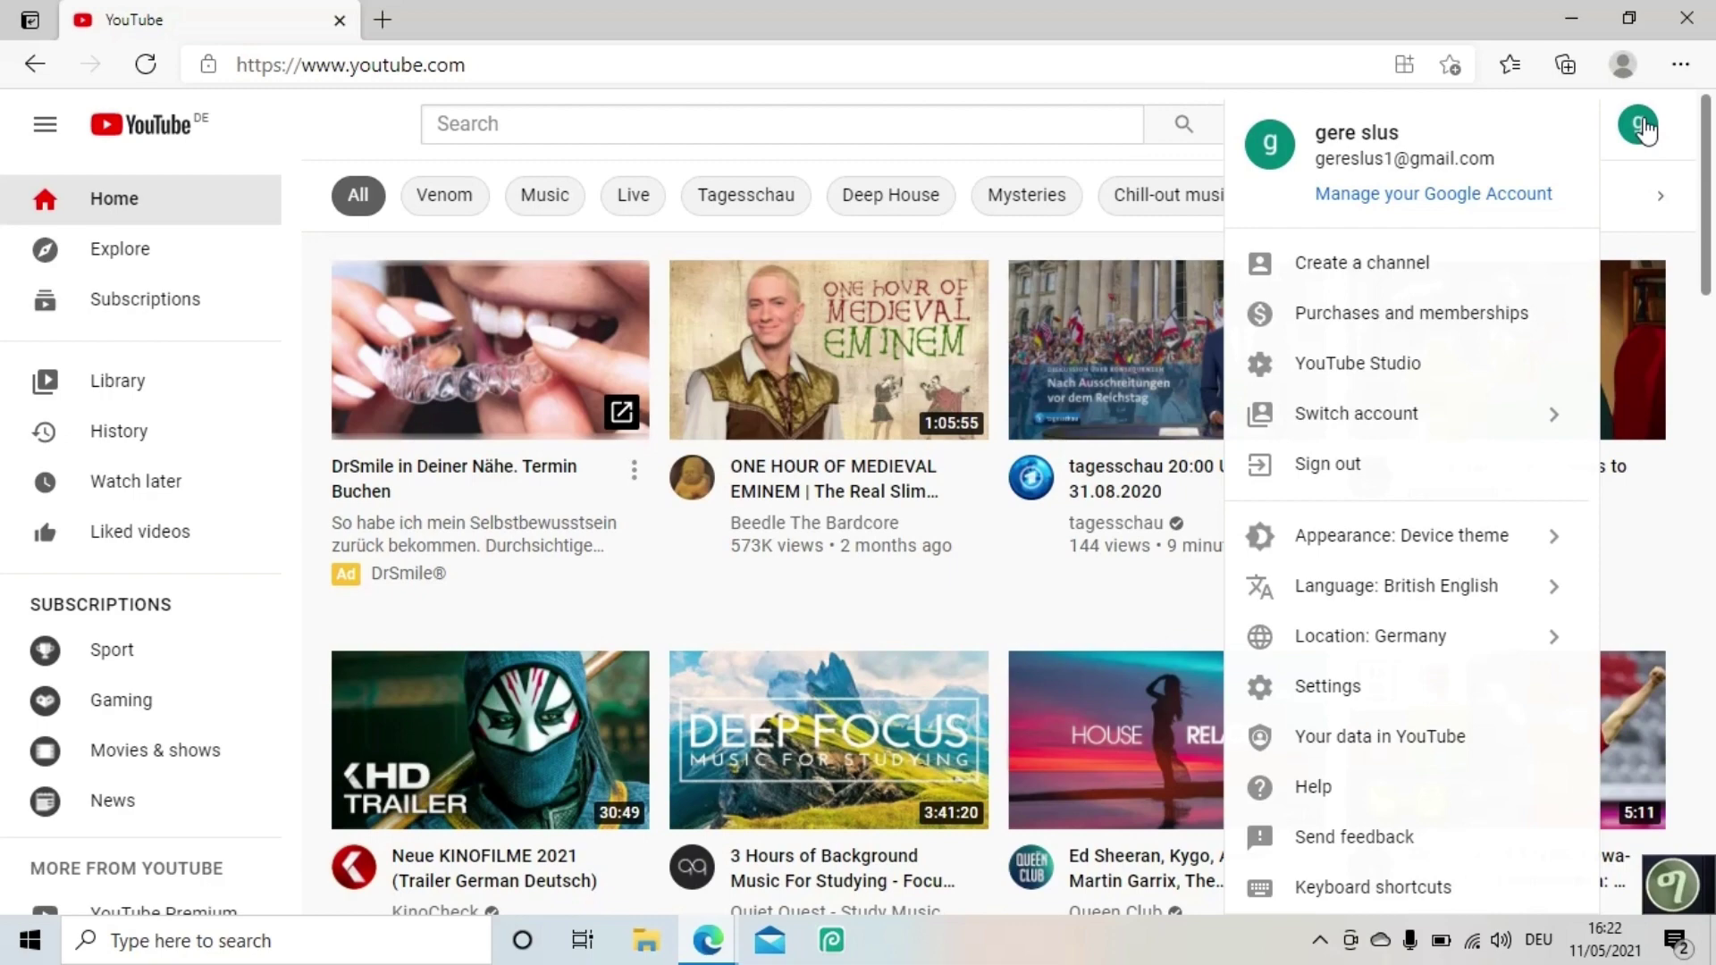
{"action": "left_click", "coordinate": [1357, 268]}
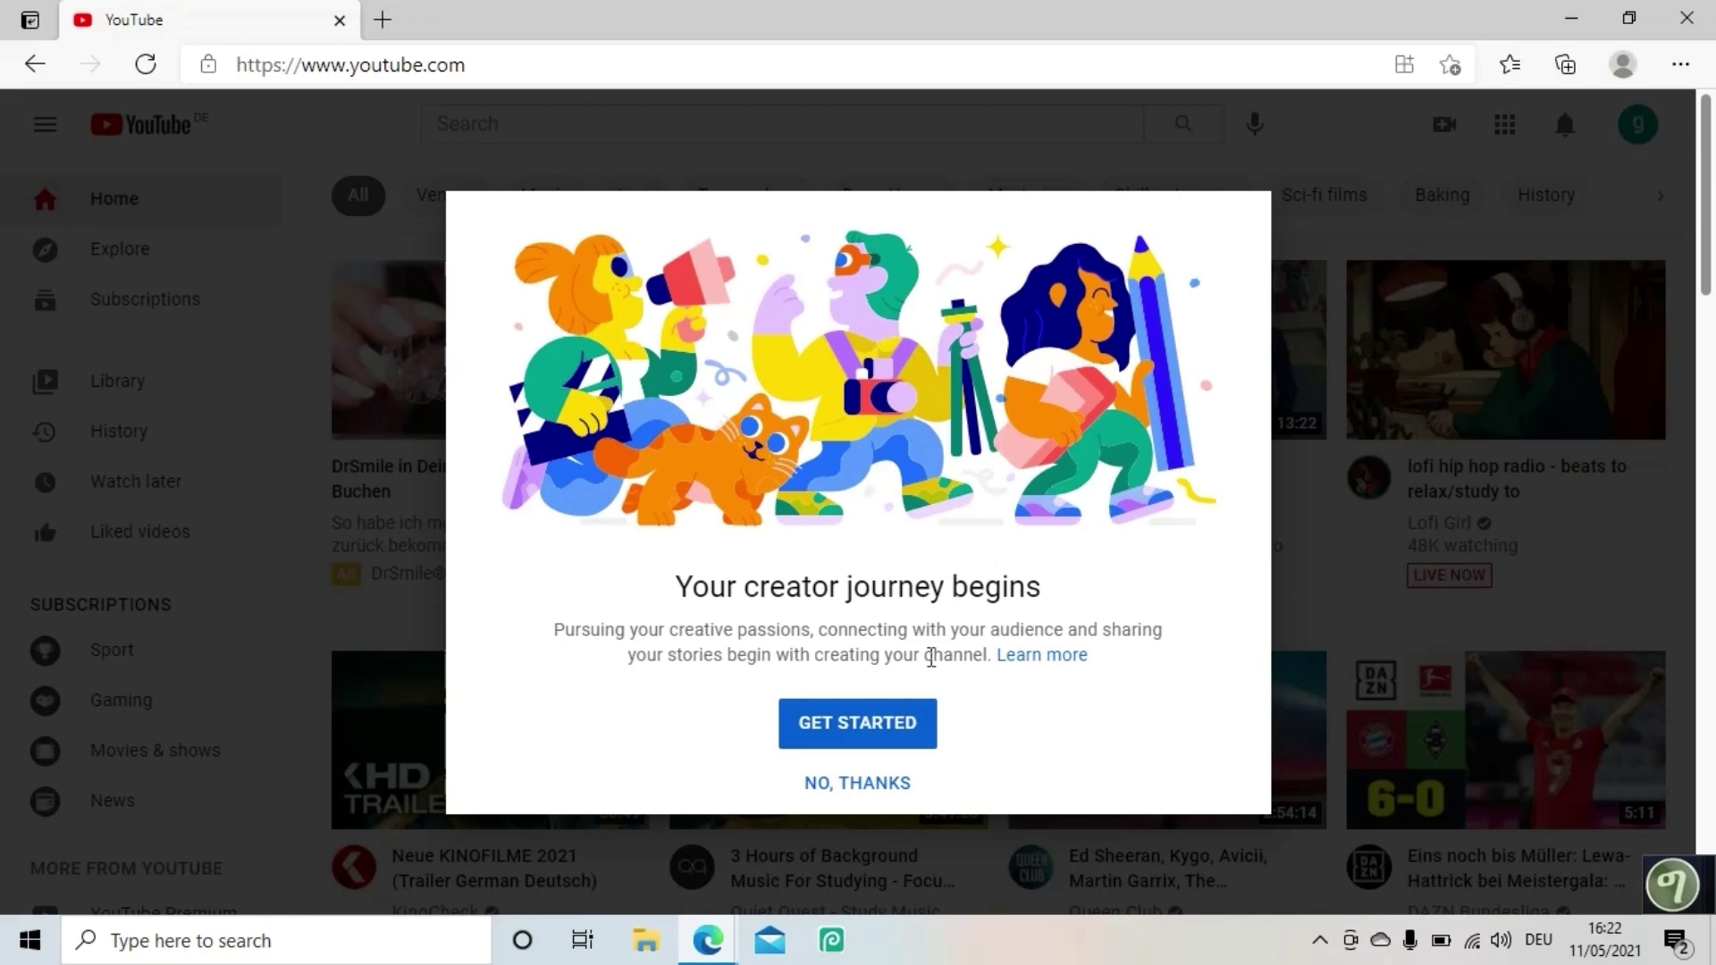
Create a channel with the custom name 'shana tv', acknowledging the new Google Account
{"action": "left_click", "coordinate": [877, 724]}
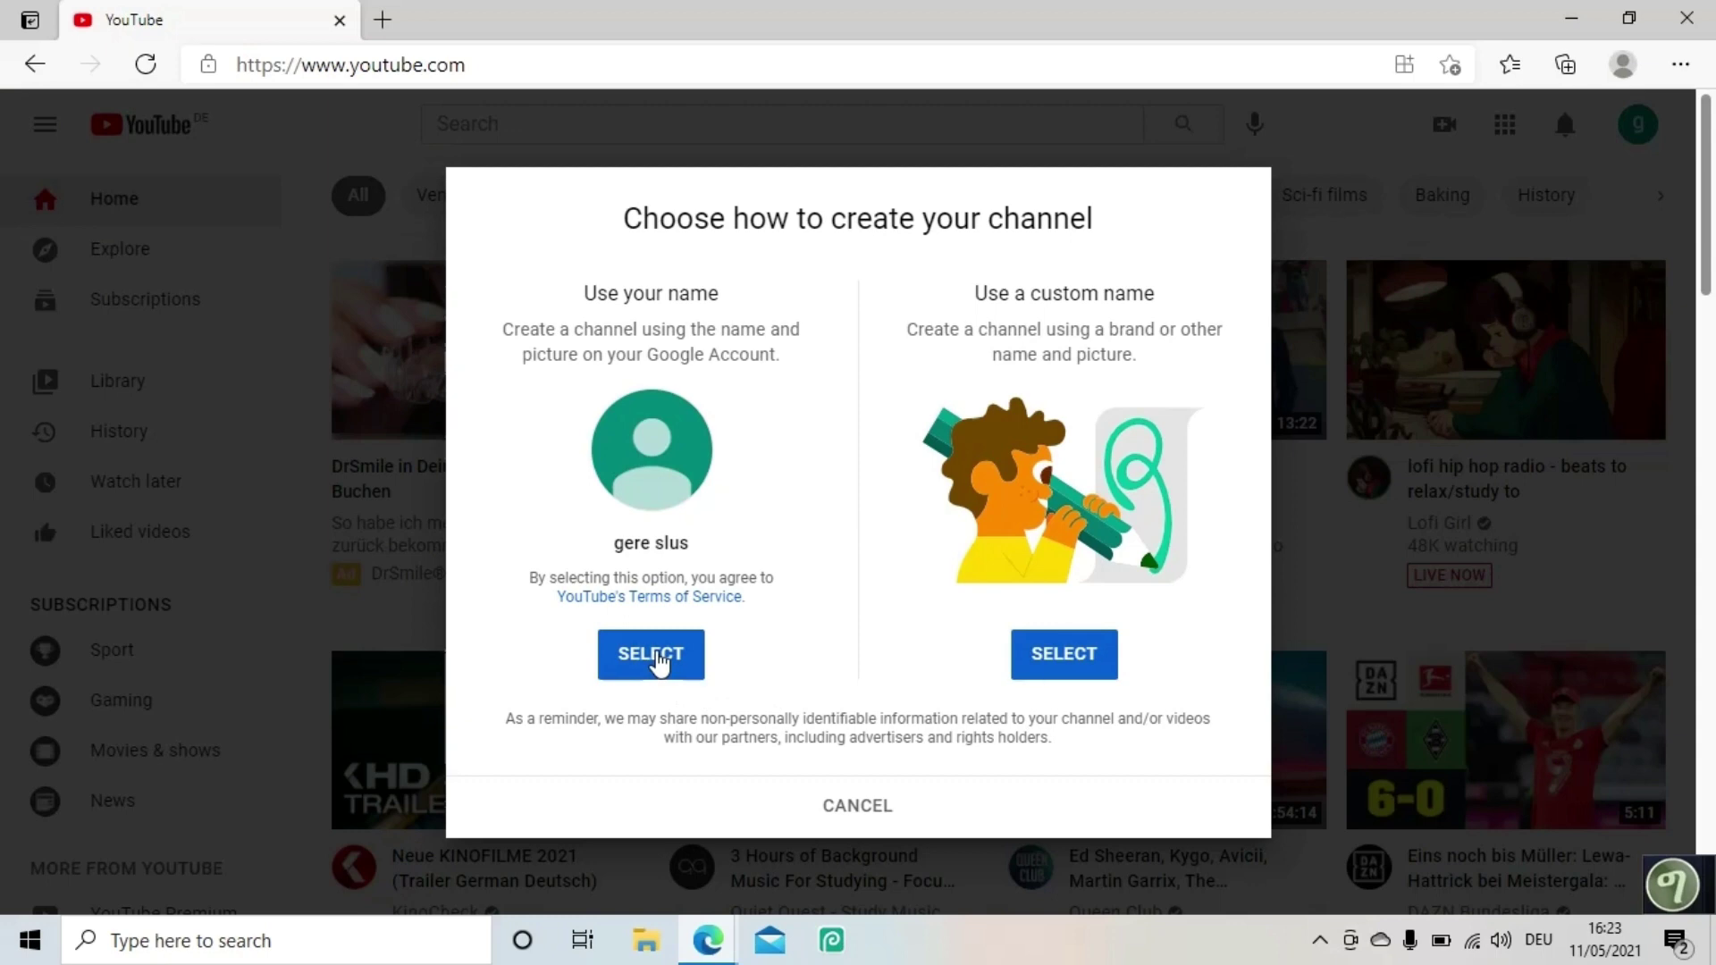
{"action": "left_click", "coordinate": [1064, 661]}
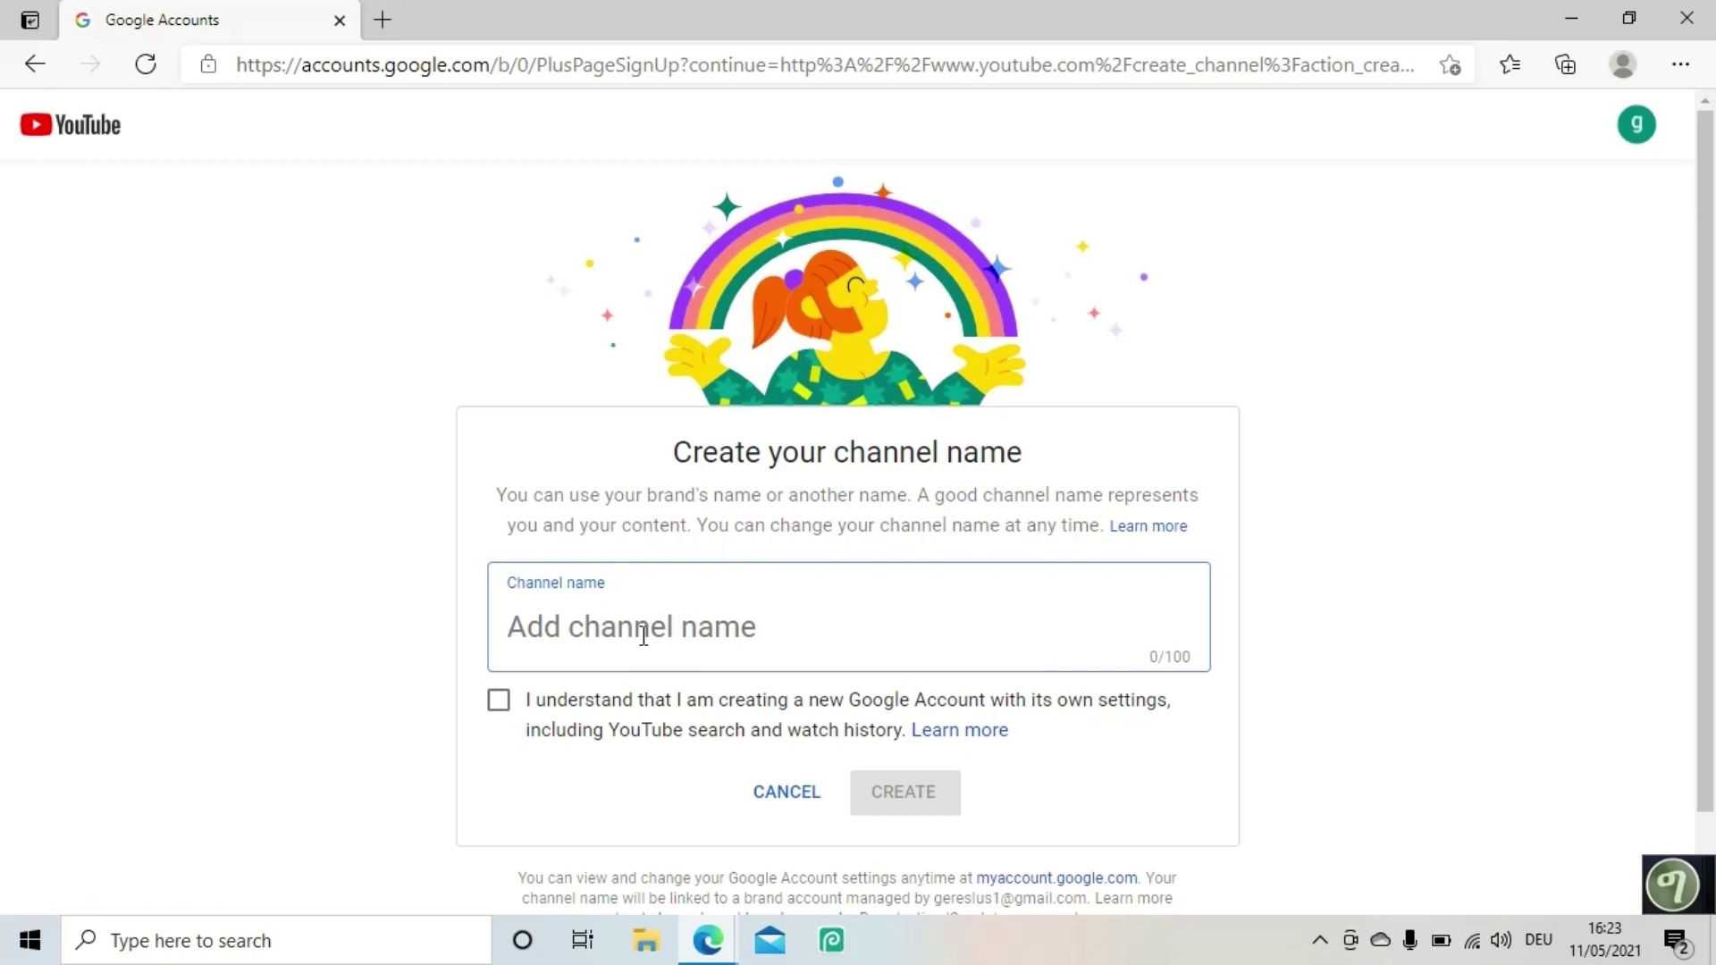
{"action": "type", "text": "shan"}
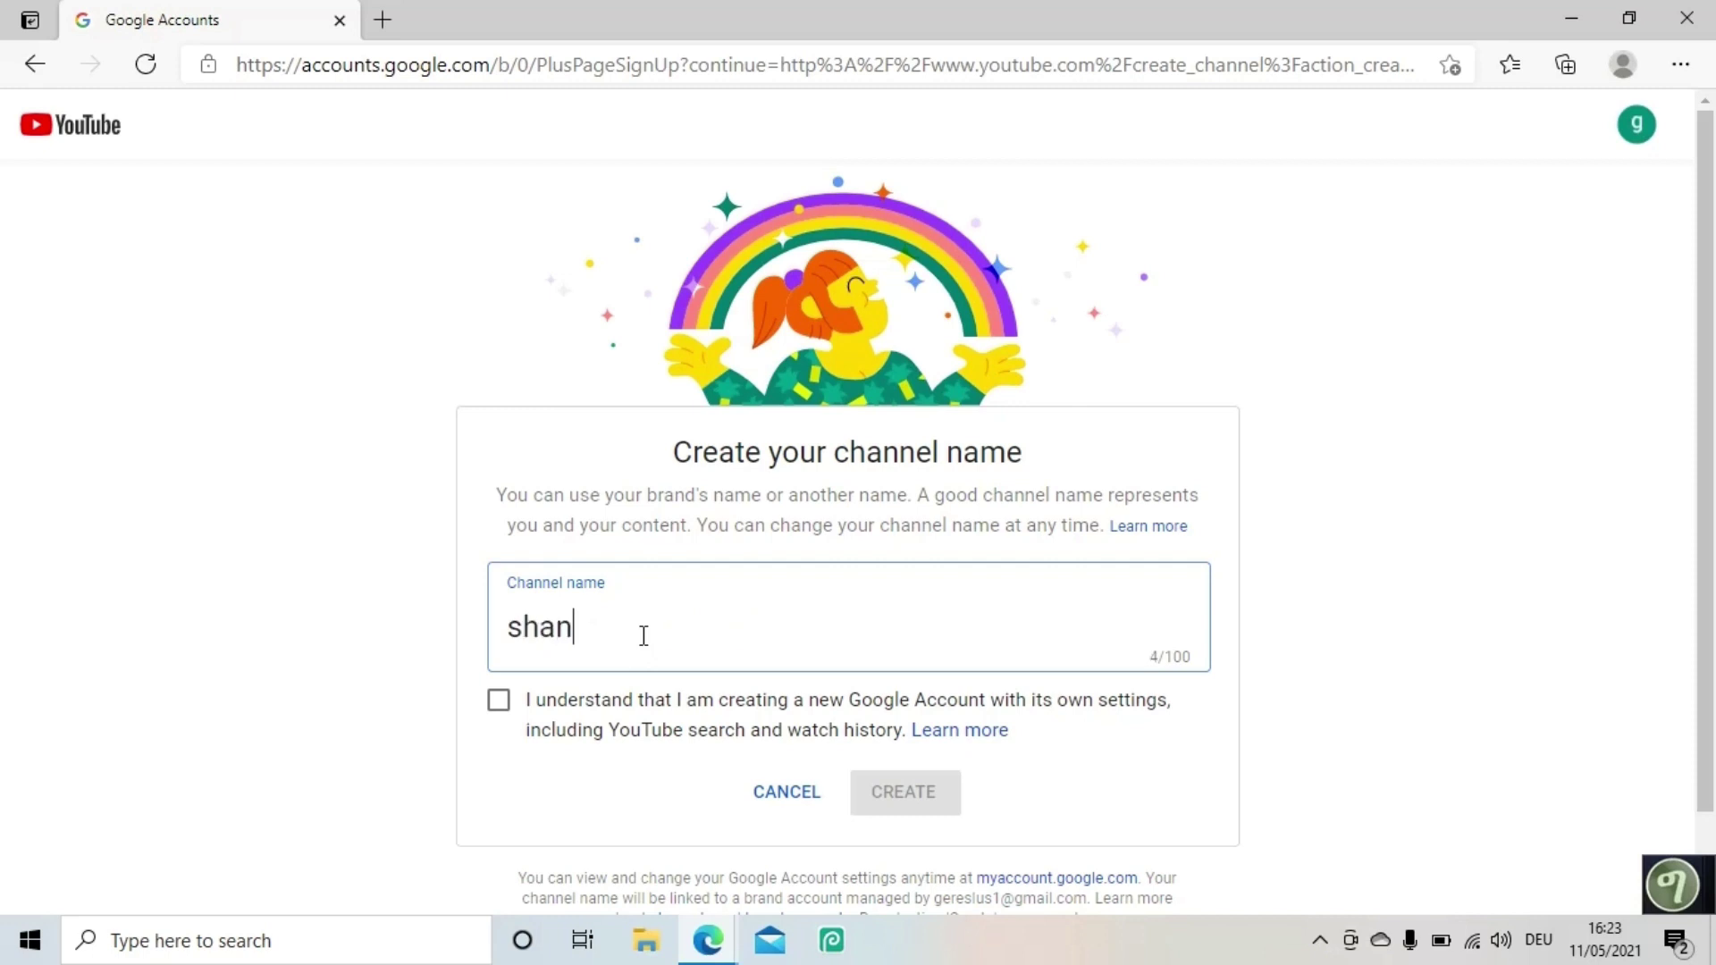
{"action": "type", "text": "a tv"}
{"action": "left_click", "coordinate": [496, 701]}
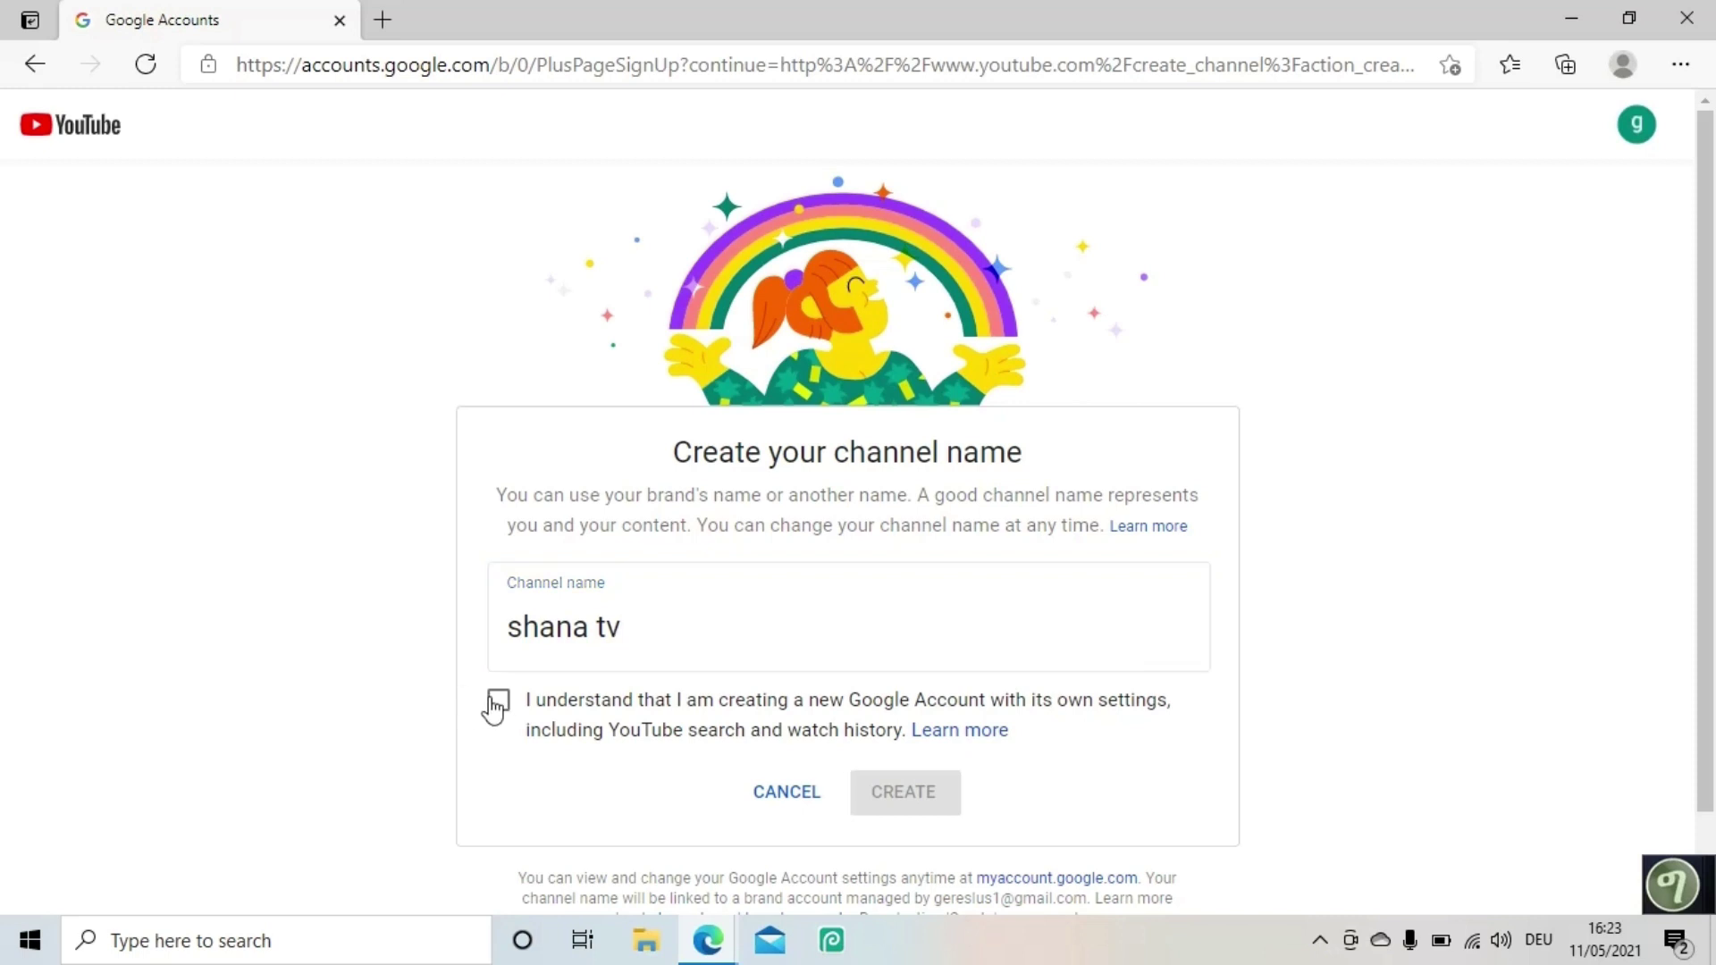
{"action": "left_click", "coordinate": [922, 797]}
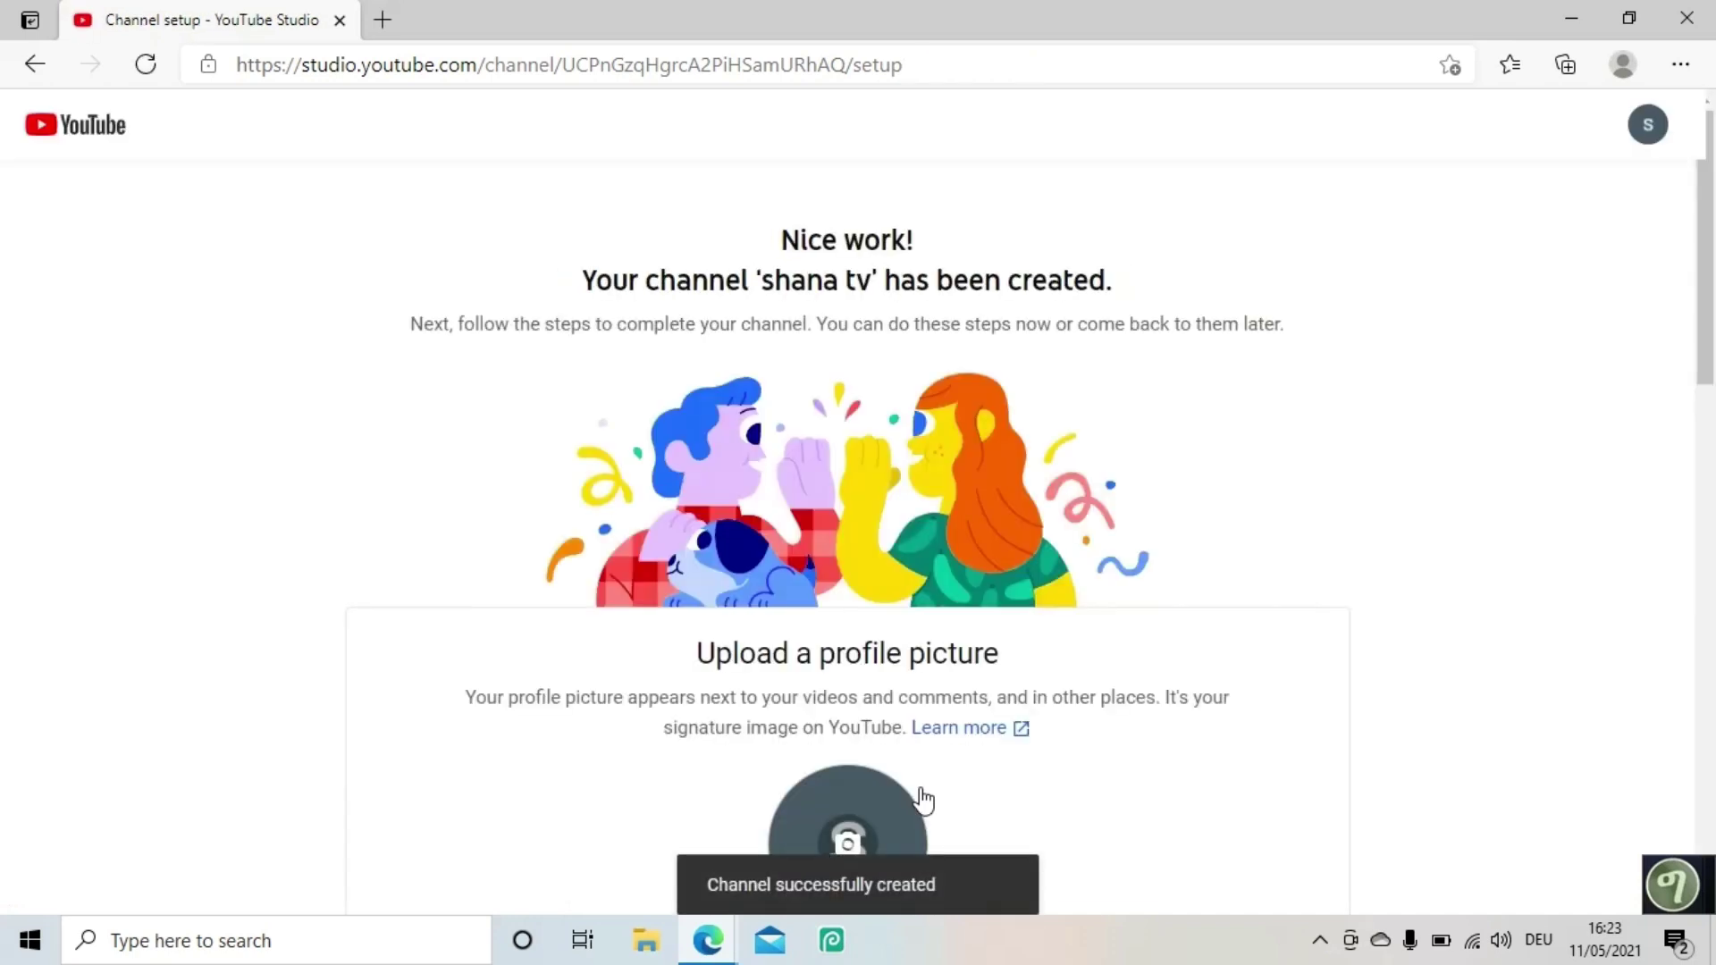
Scroll through the shana tv setup page's picture, description and links sections, then back up
{"action": "scroll", "coordinate": [924, 800], "scroll_direction": "down", "scroll_amount": 2}
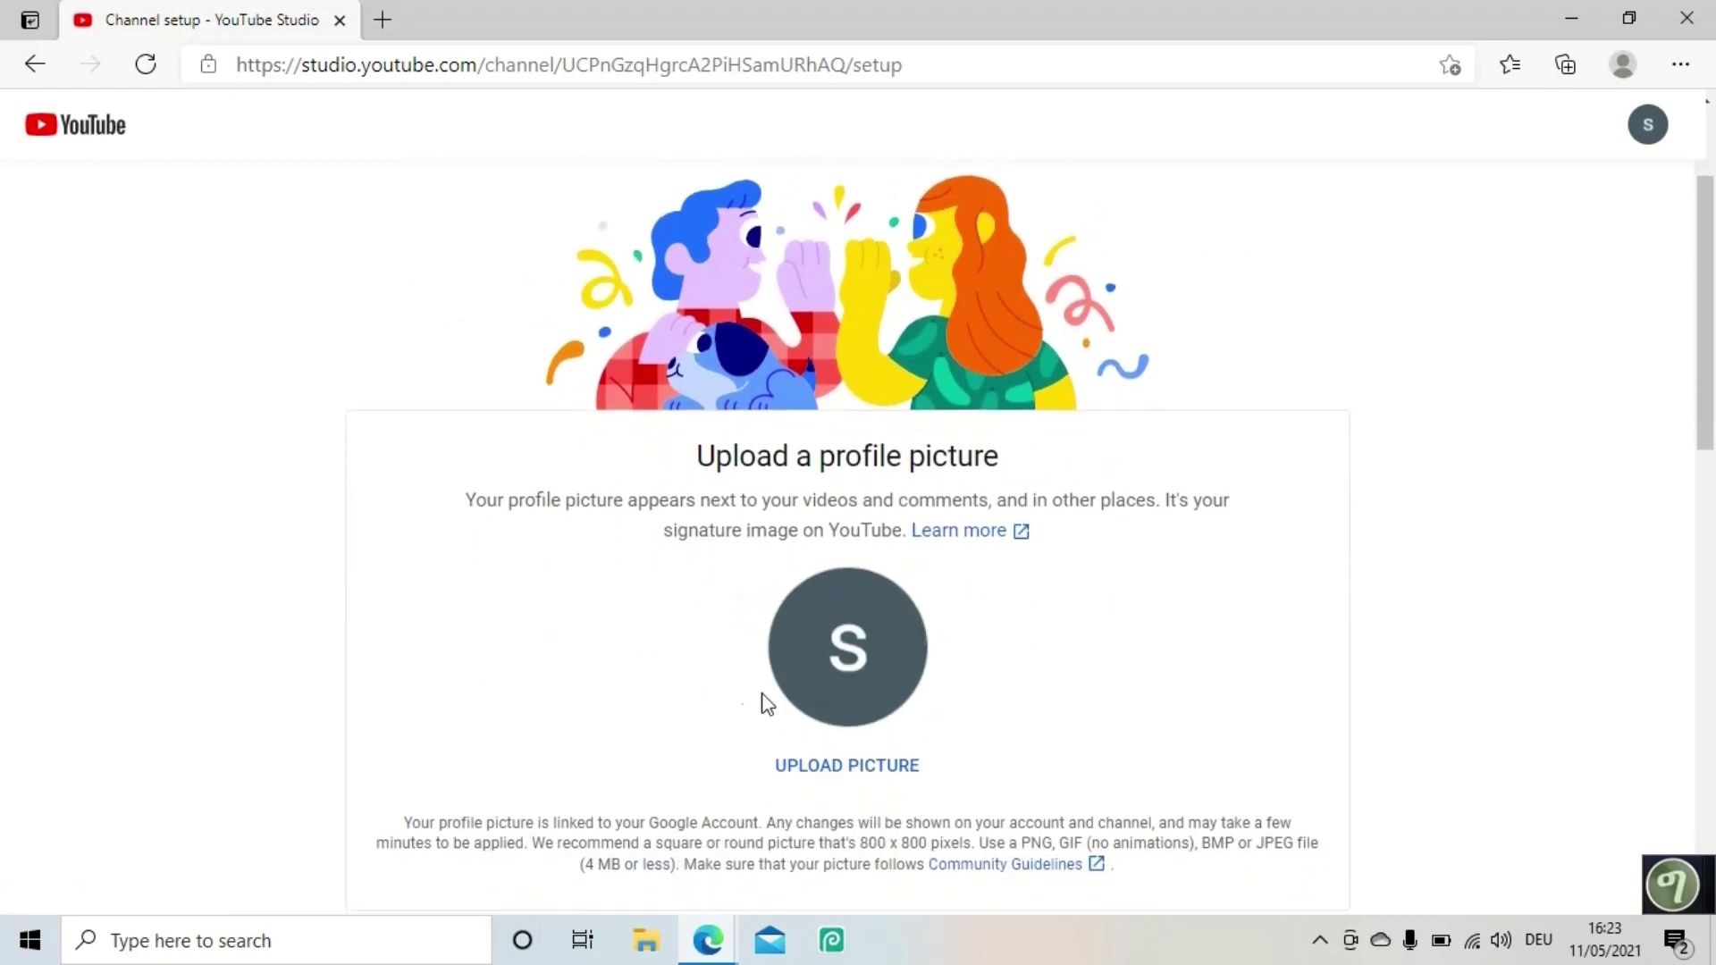
{"action": "scroll", "coordinate": [783, 715], "scroll_direction": "down", "scroll_amount": 2}
{"action": "scroll", "coordinate": [790, 718], "scroll_direction": "down", "scroll_amount": 6}
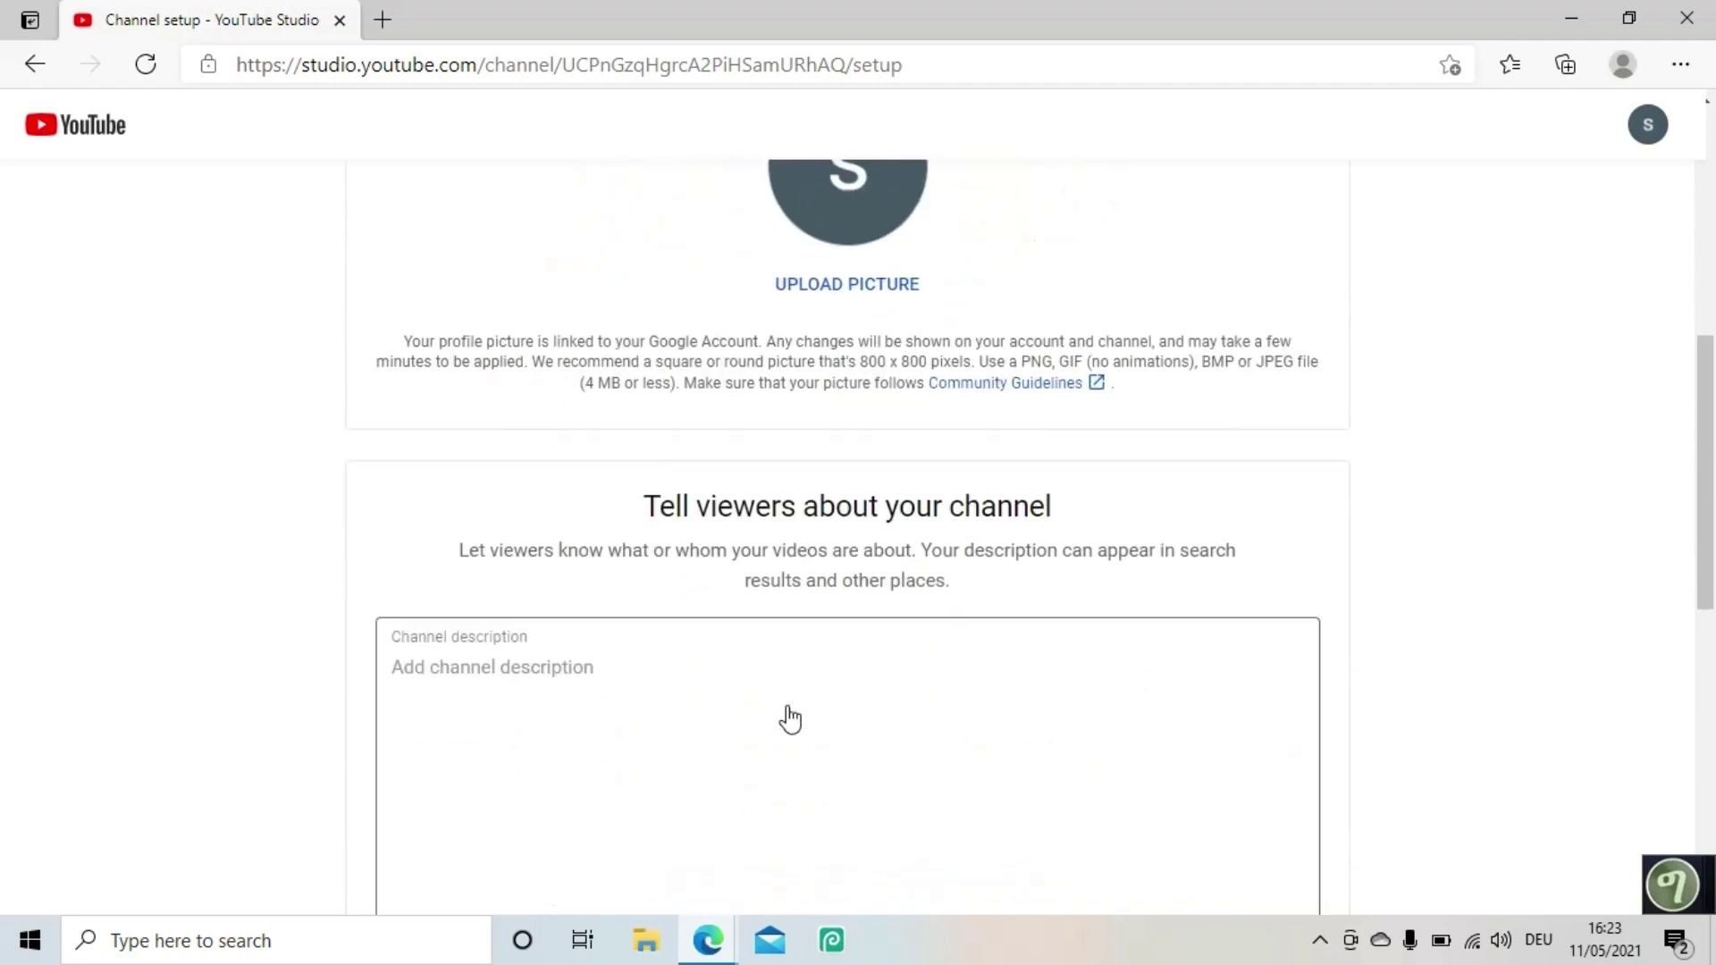
{"action": "scroll", "coordinate": [790, 717], "scroll_direction": "down", "scroll_amount": 3}
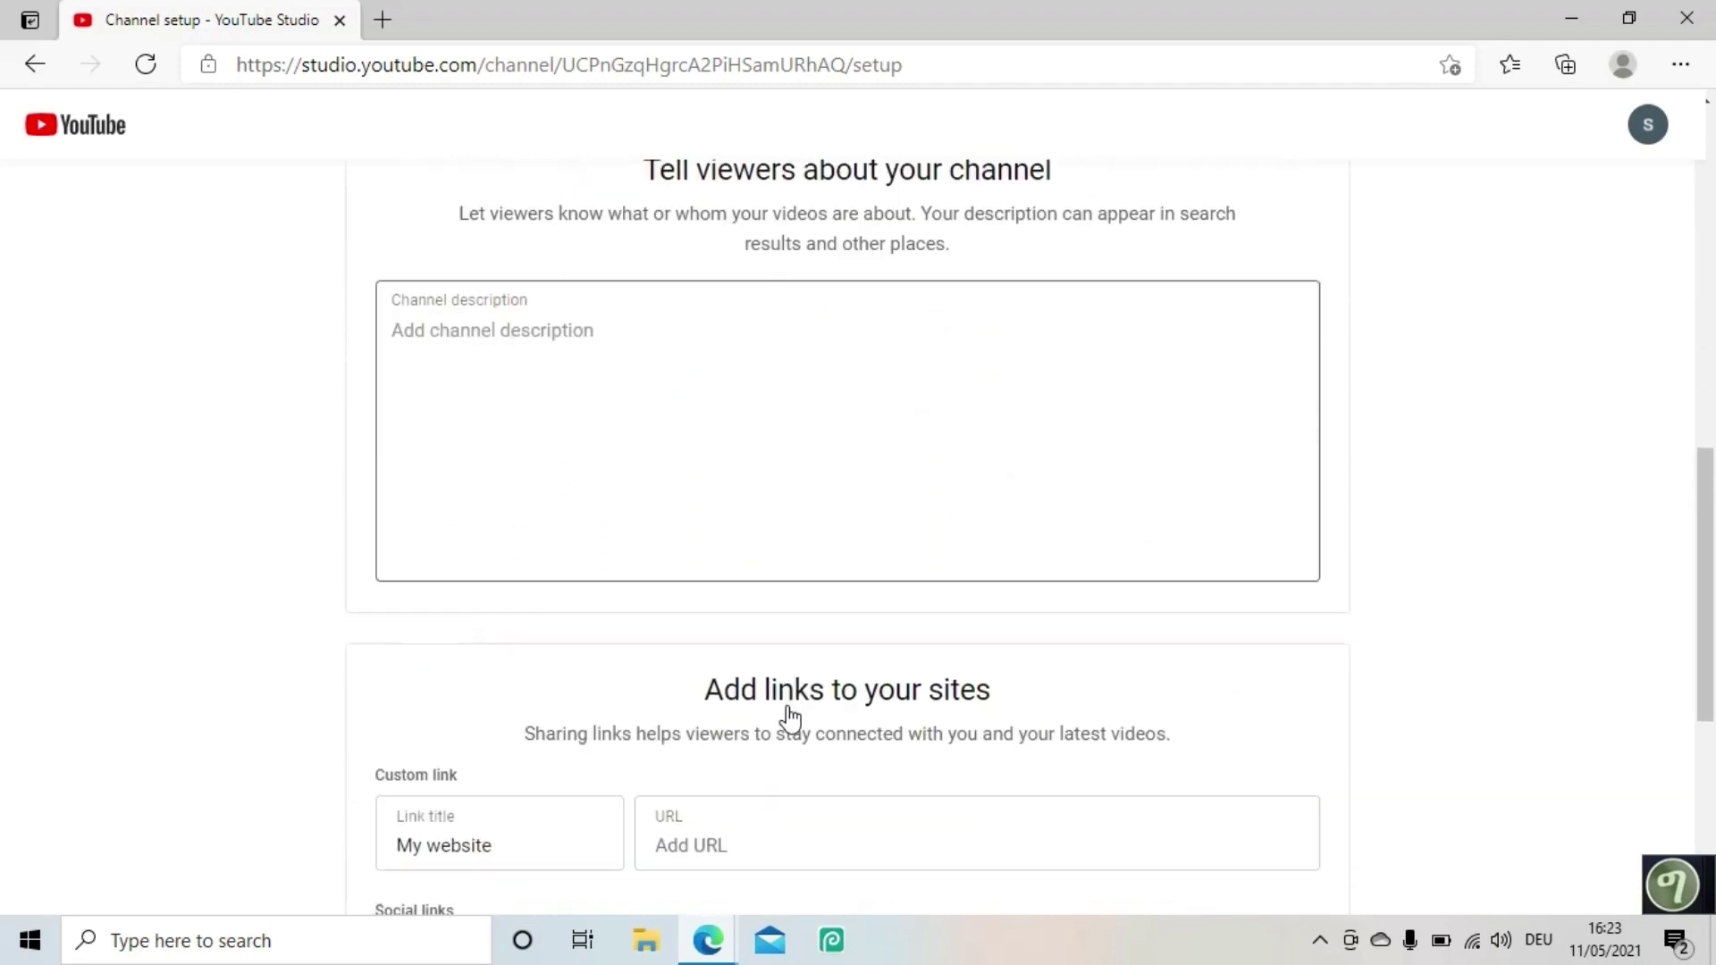
{"action": "scroll", "coordinate": [790, 718], "scroll_direction": "down", "scroll_amount": 1}
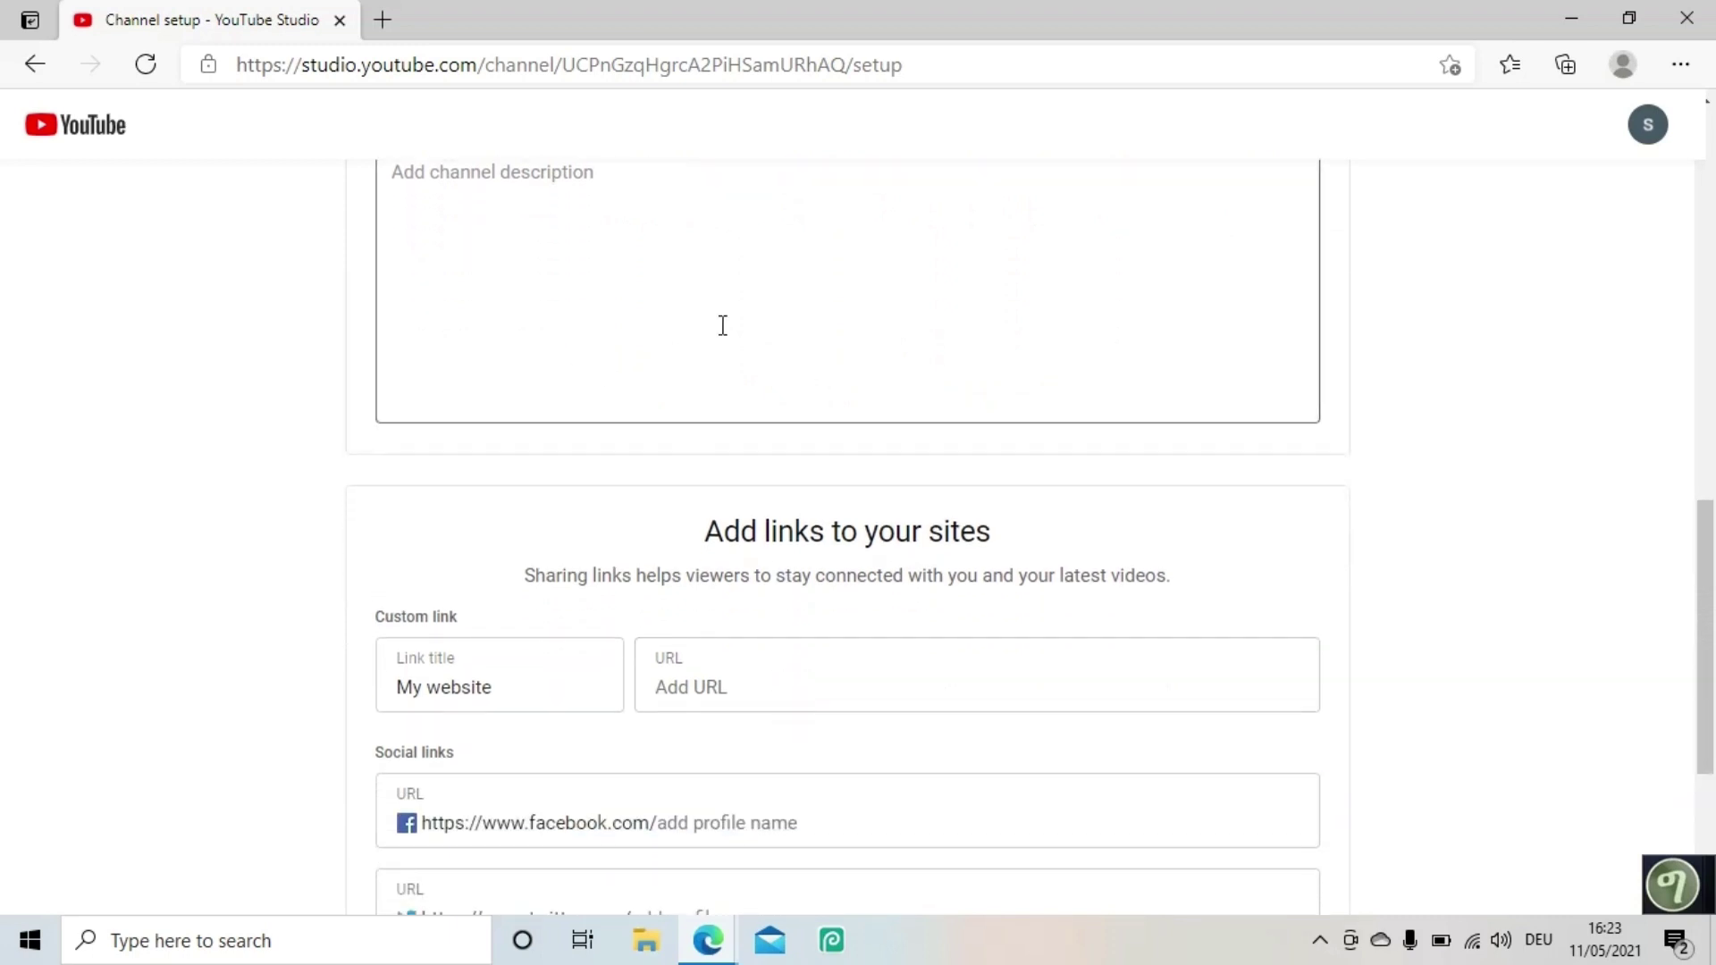
{"action": "scroll", "coordinate": [635, 347], "scroll_direction": "down", "scroll_amount": 4}
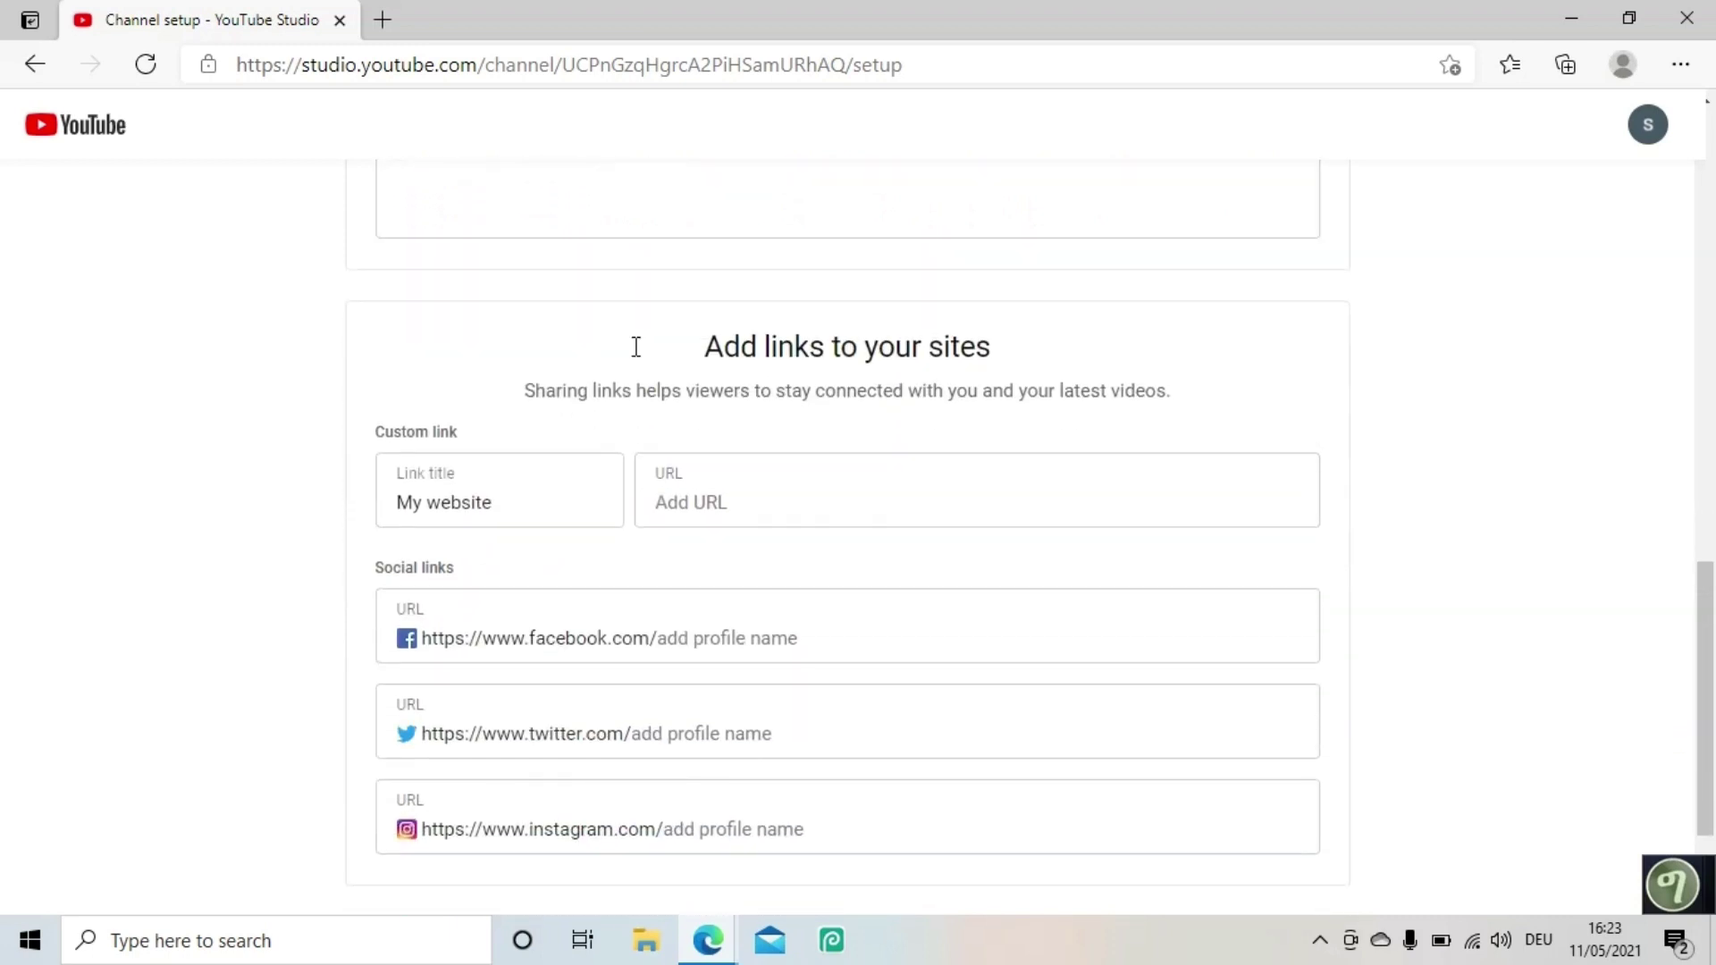
{"action": "scroll", "coordinate": [636, 347], "scroll_direction": "up", "scroll_amount": 1}
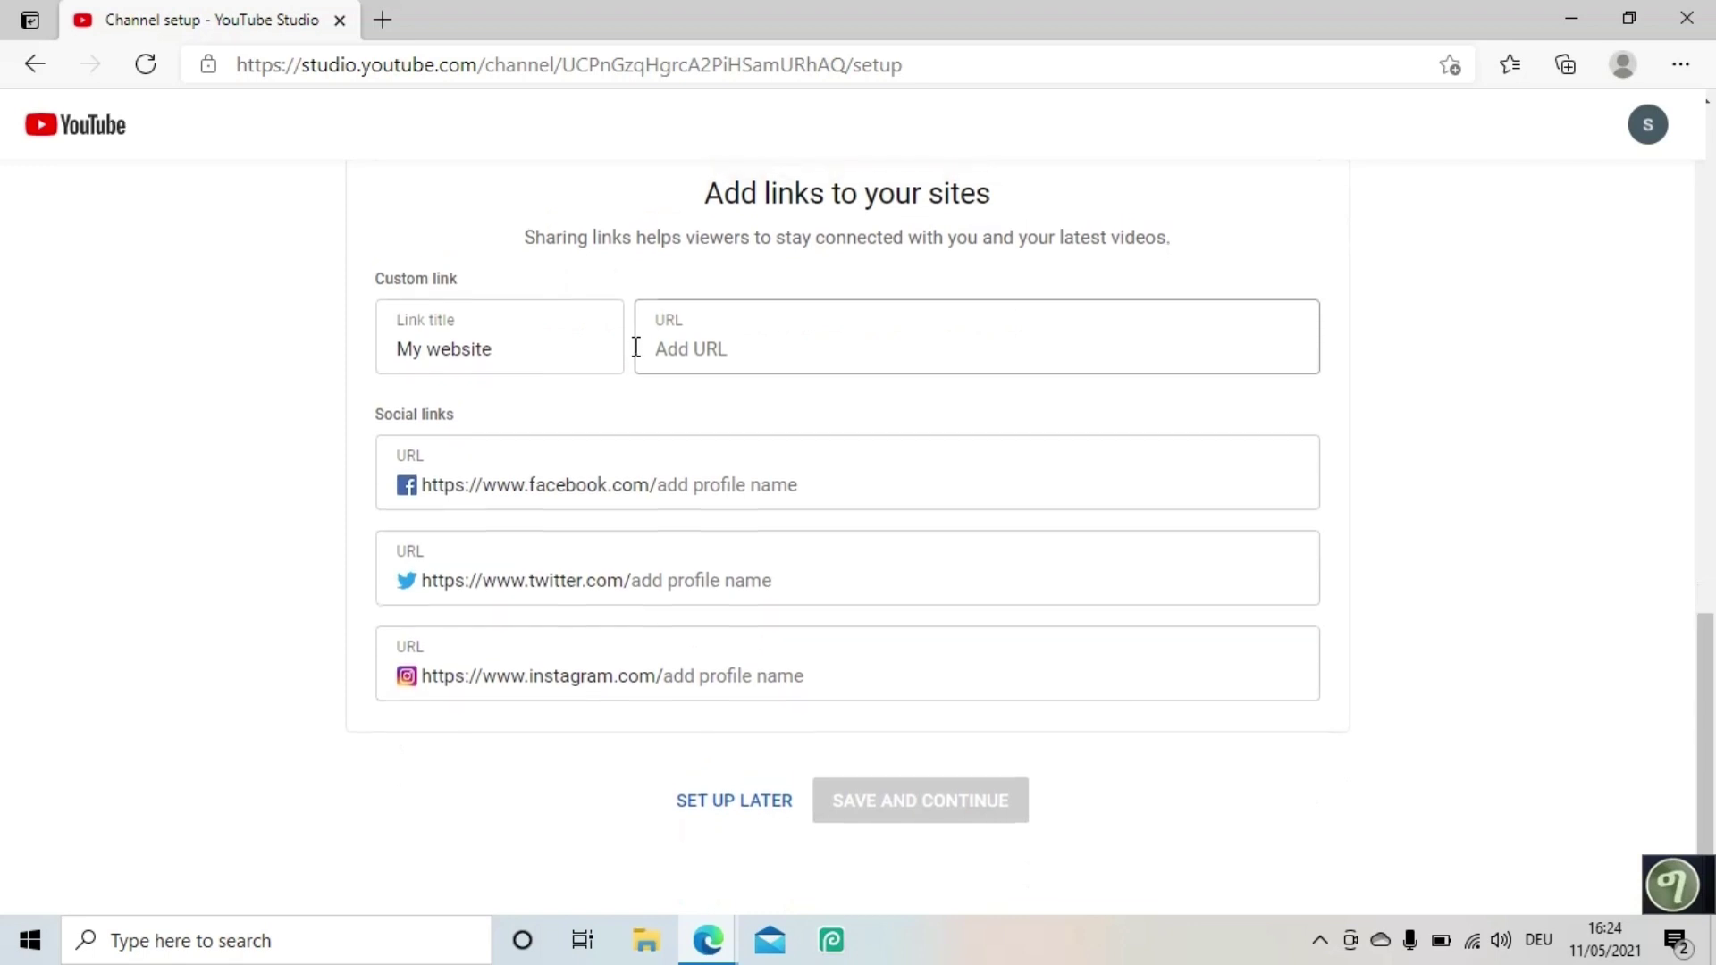
{"action": "scroll", "coordinate": [636, 346], "scroll_direction": "up", "scroll_amount": 1}
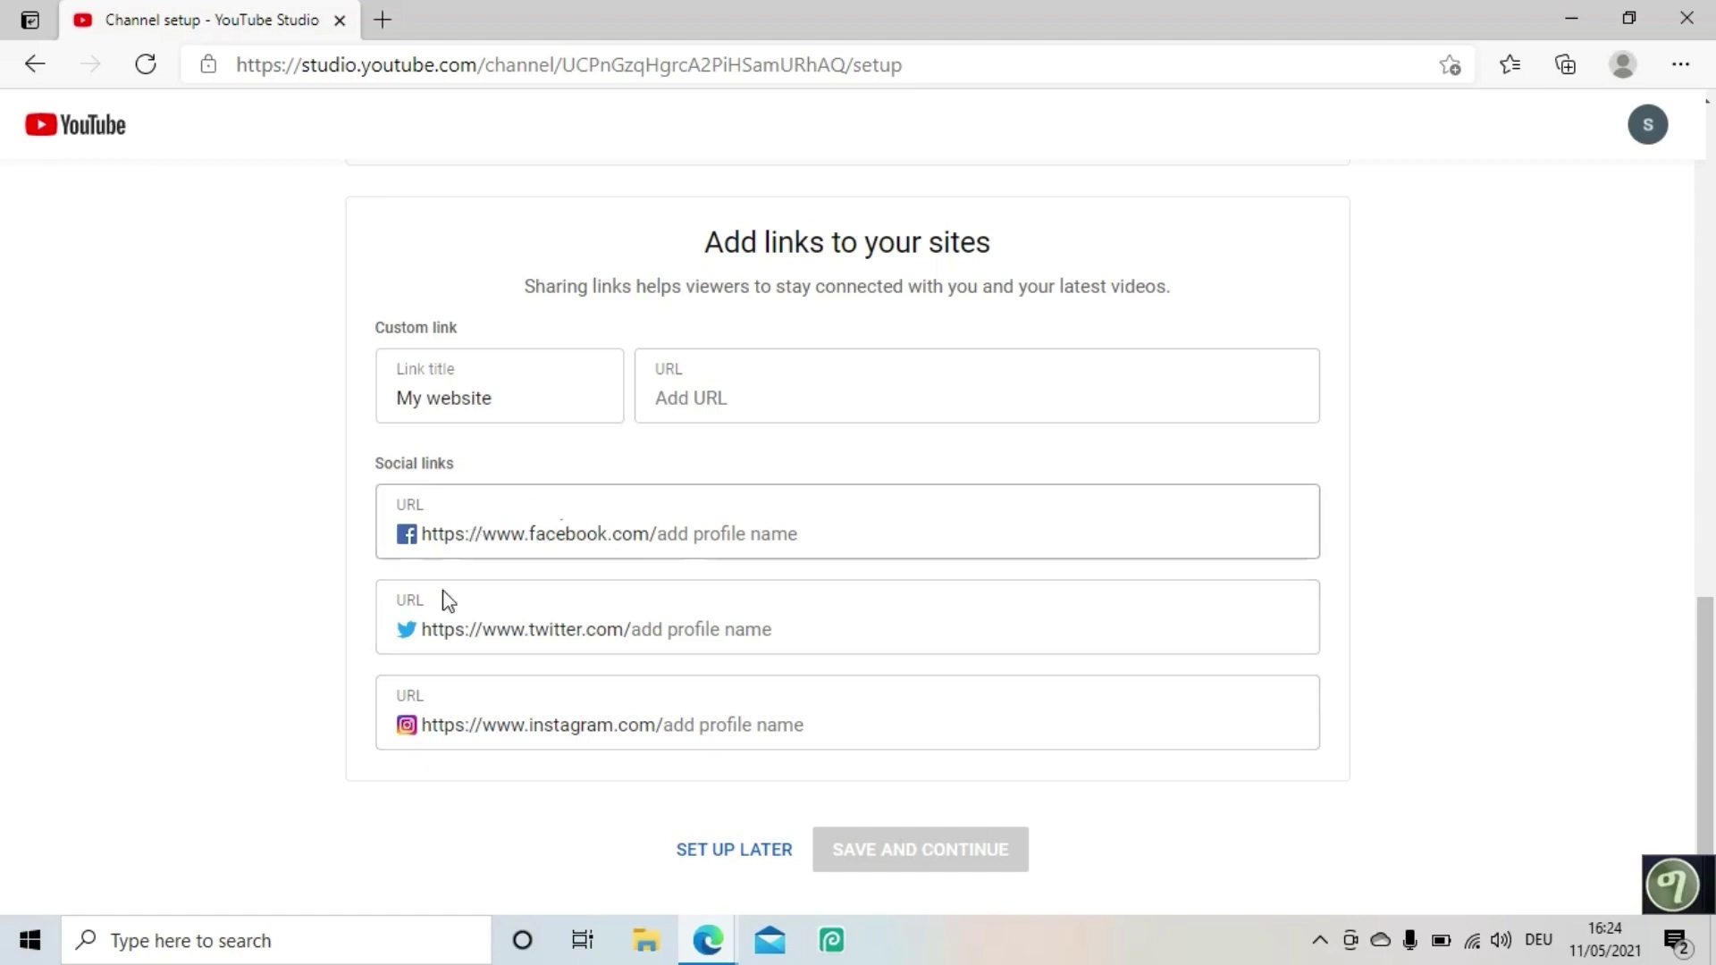
{"action": "scroll", "coordinate": [769, 452], "scroll_direction": "up", "scroll_amount": 10}
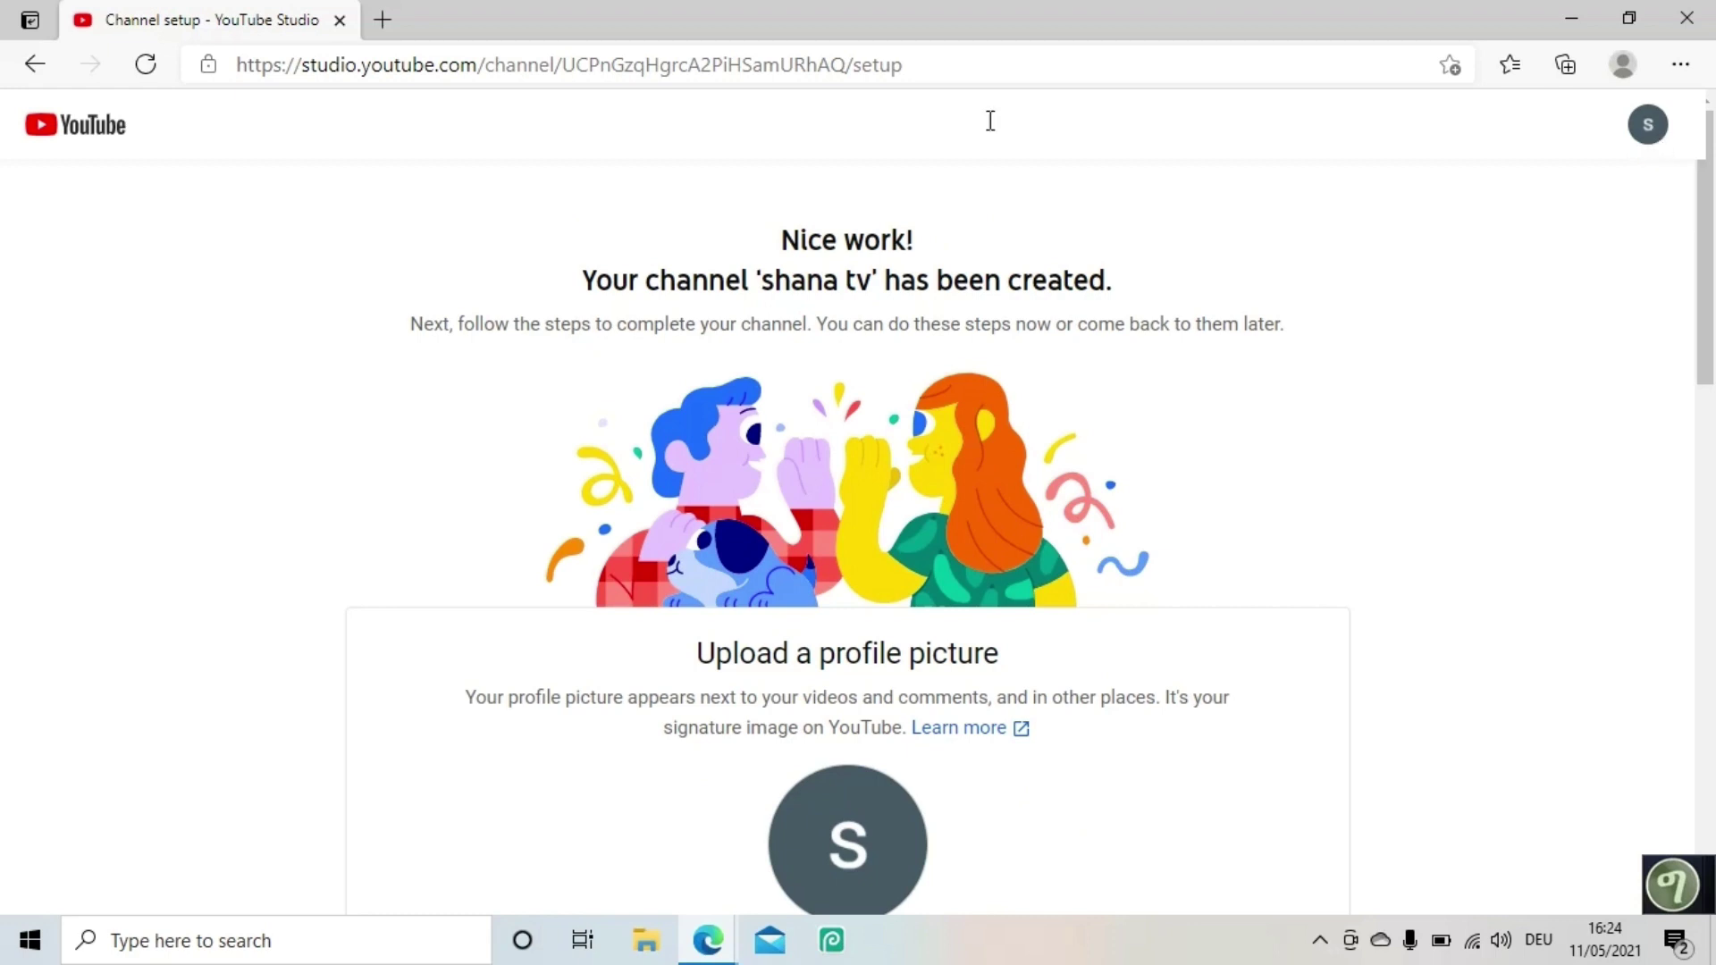
Return to the YouTube home page and open YouTube Studio from the shana tv account menu
{"action": "left_click", "coordinate": [34, 64]}
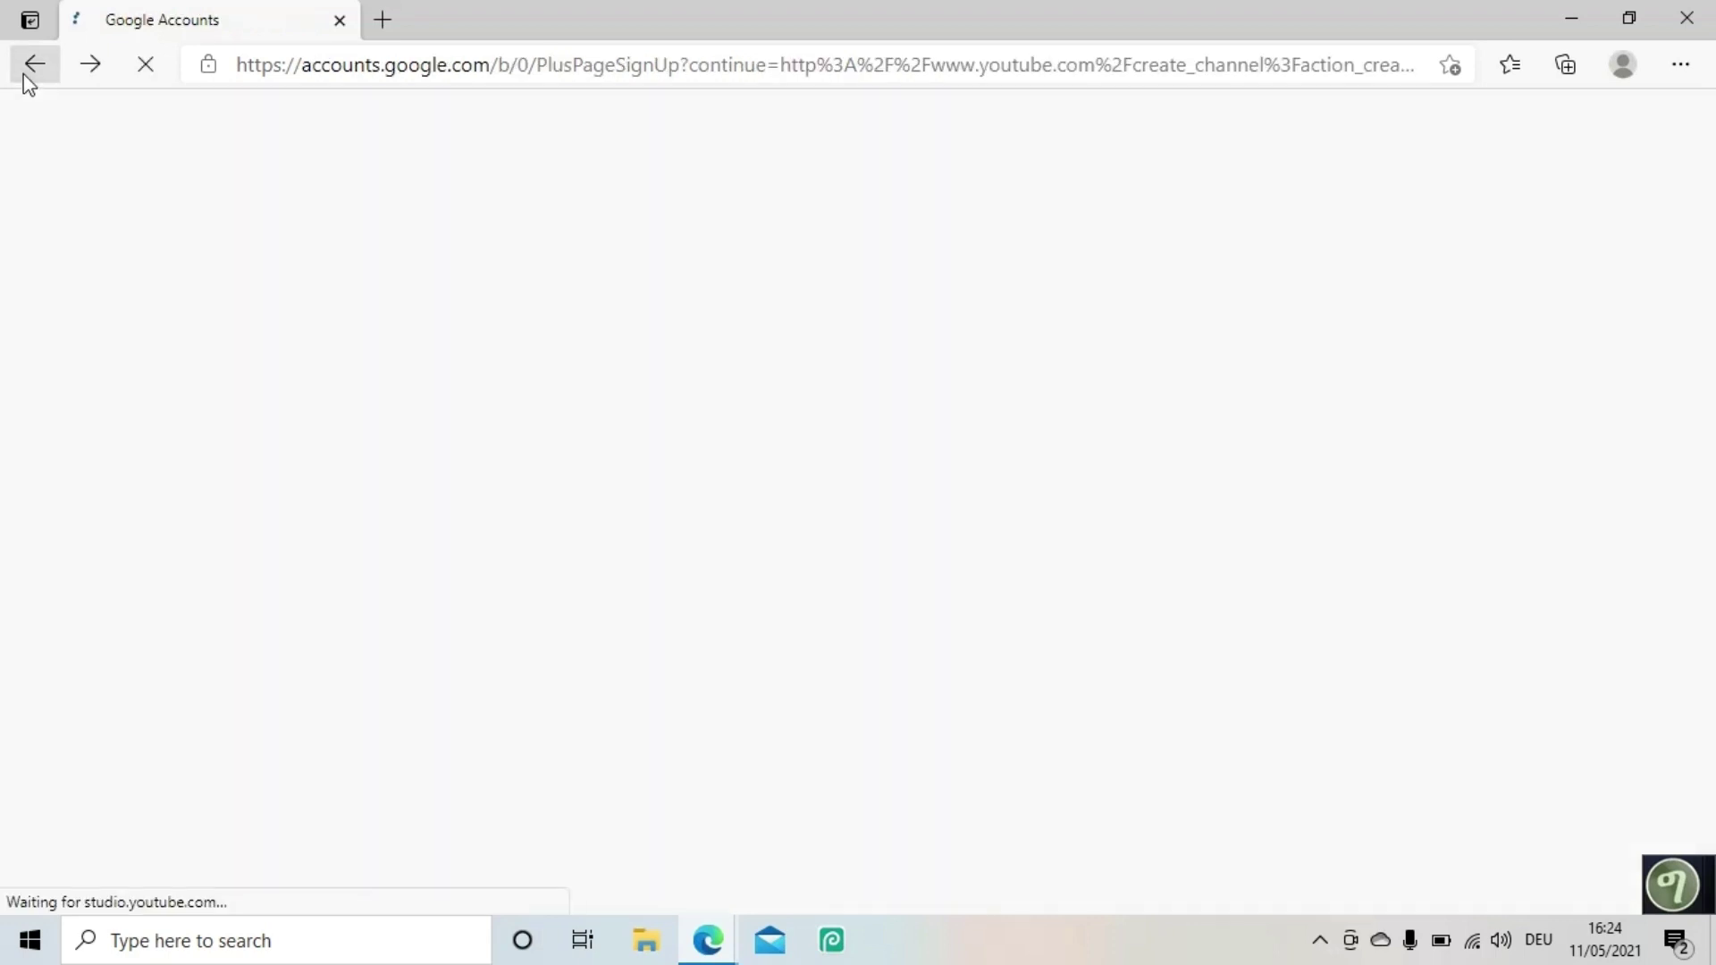
{"action": "left_click", "coordinate": [34, 65]}
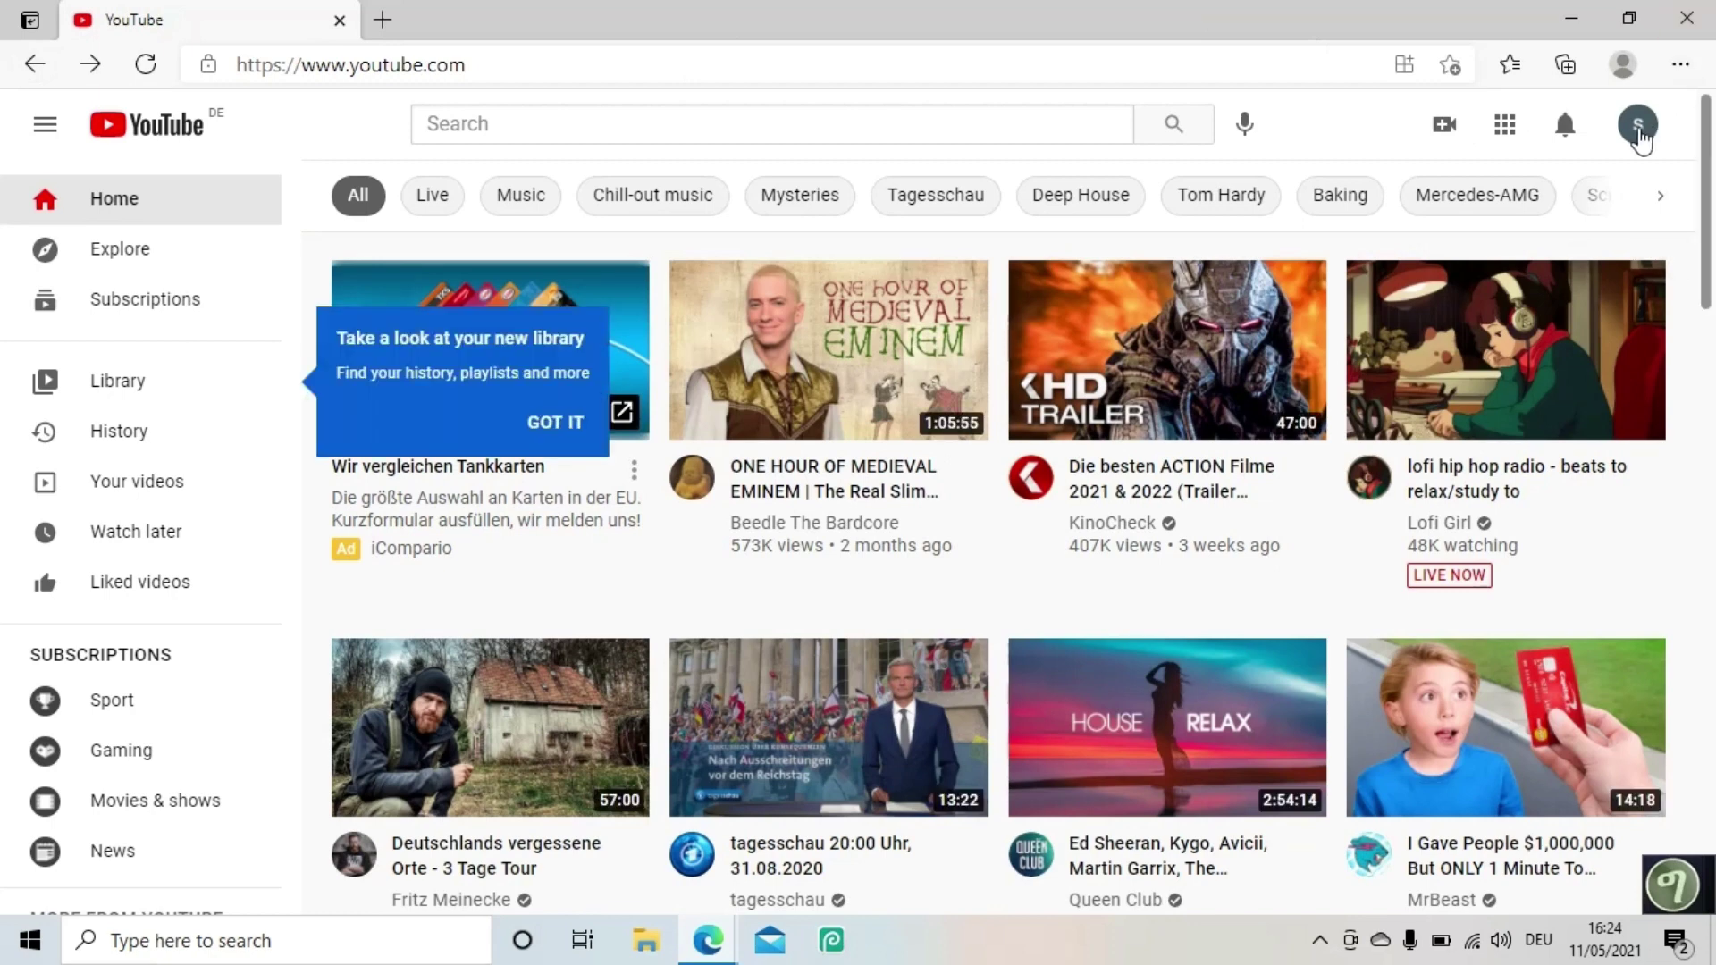
{"action": "left_click", "coordinate": [1641, 137]}
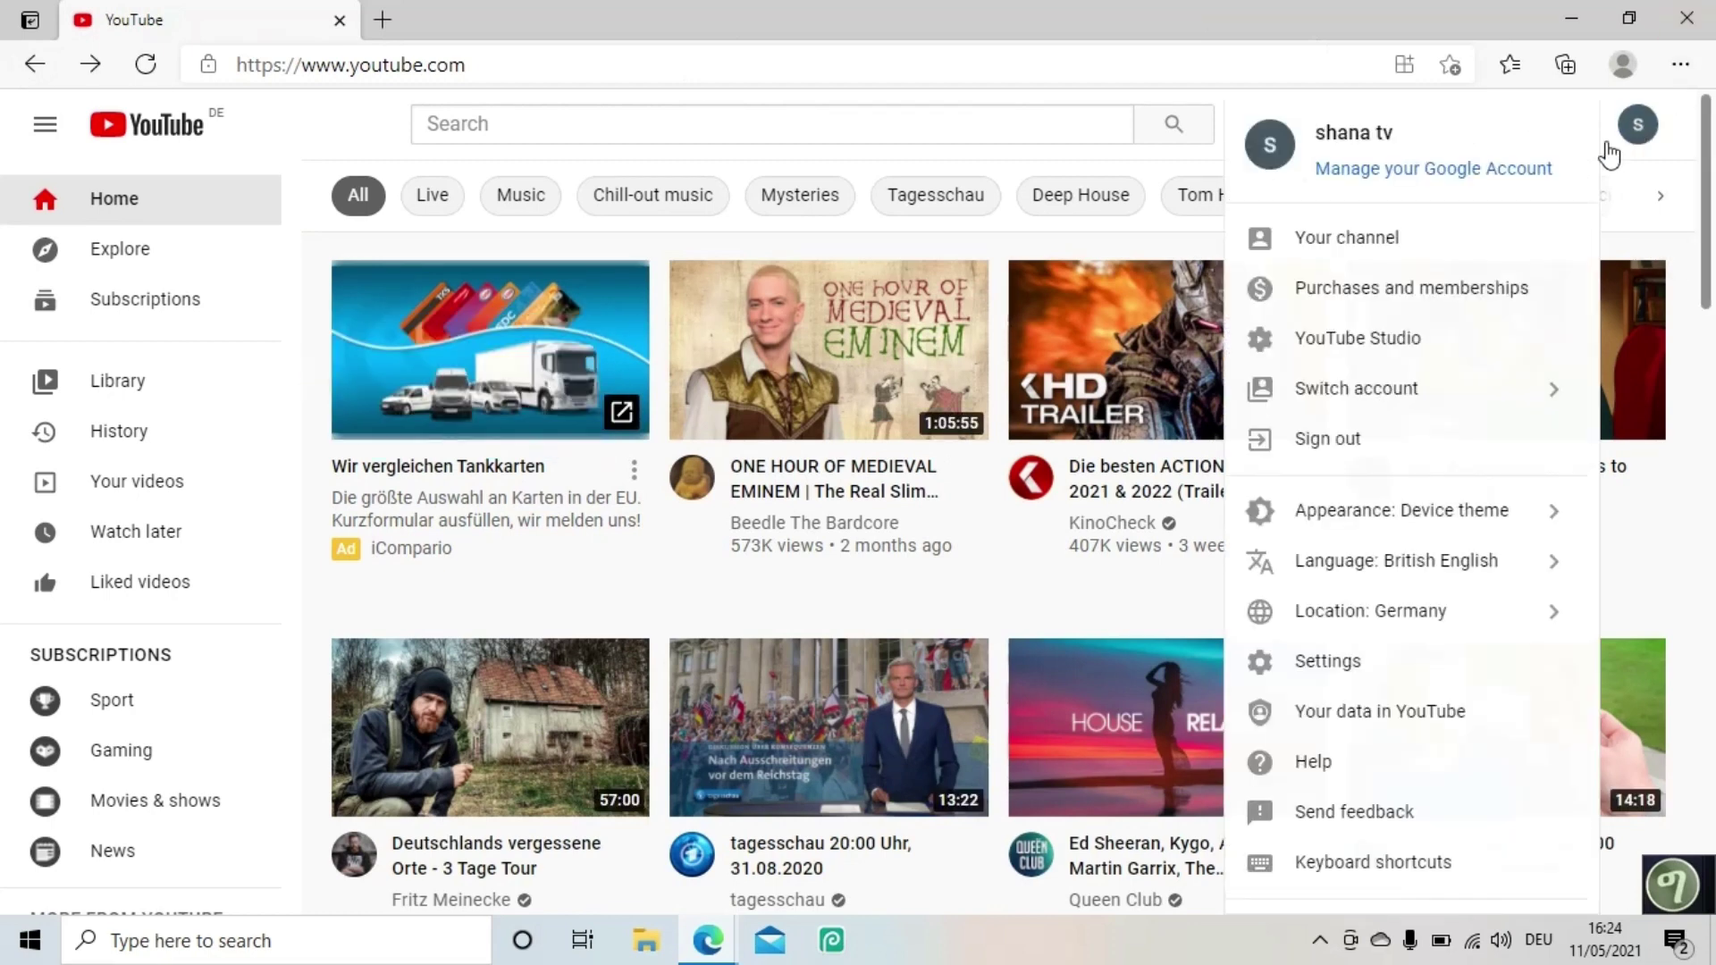
{"action": "left_click", "coordinate": [1360, 341]}
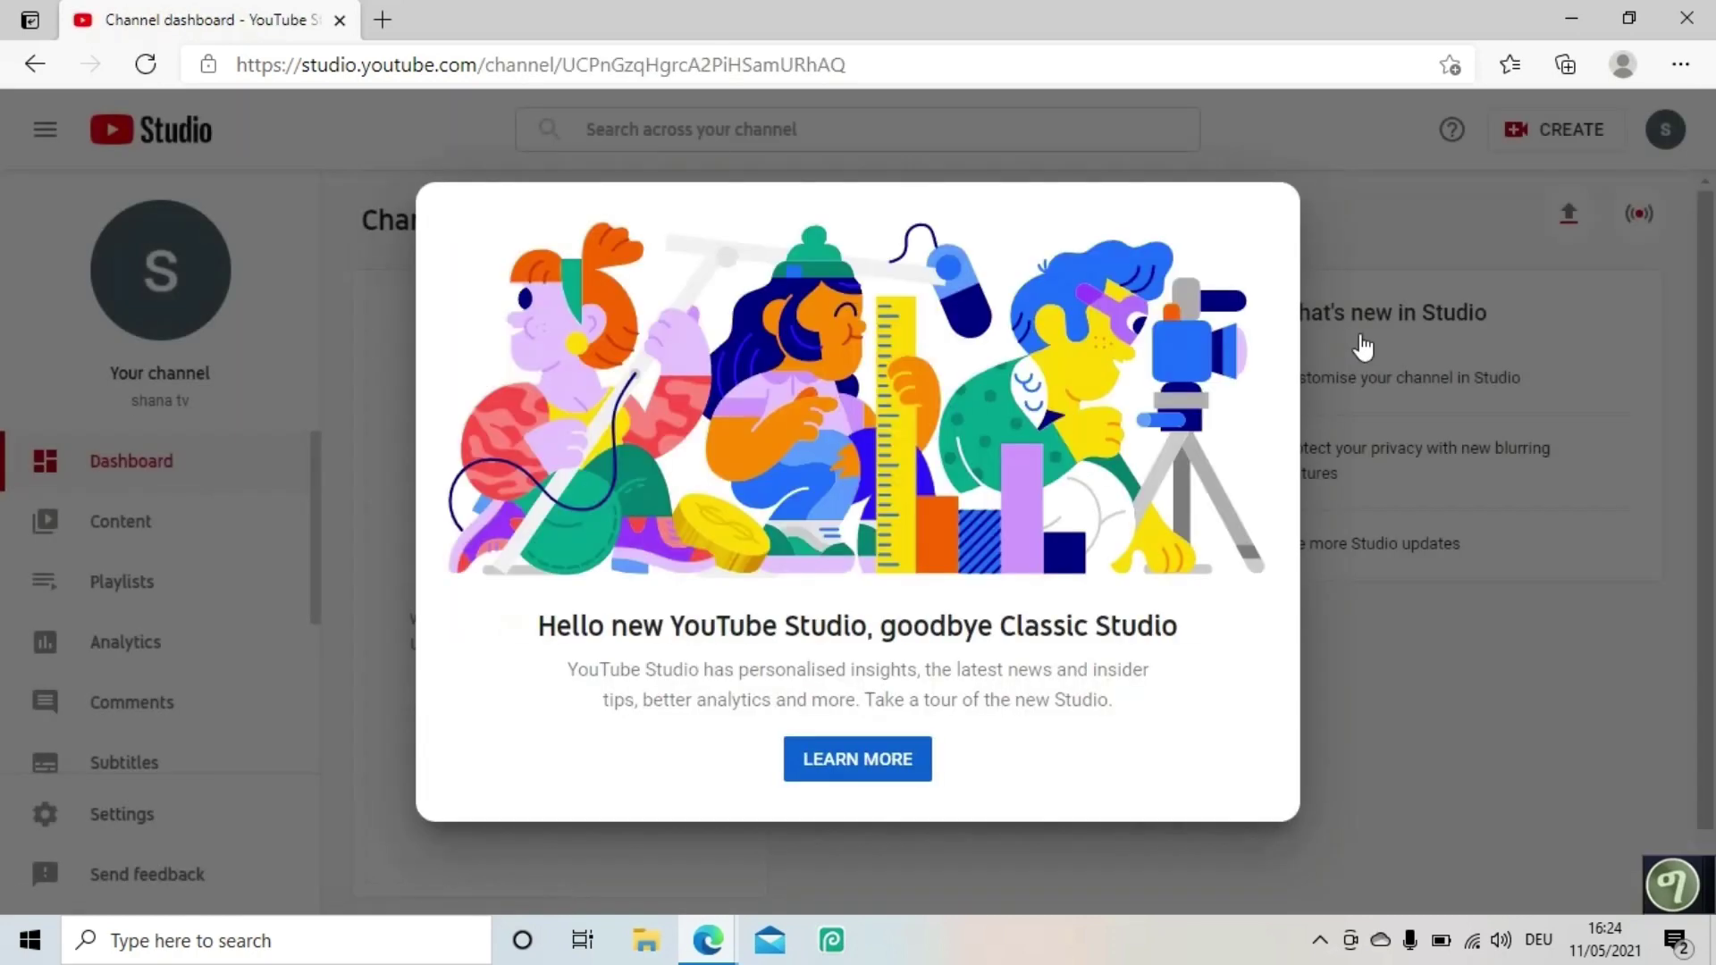
Dismiss the Studio welcome tour video and scroll down the sidebar
{"action": "left_click", "coordinate": [853, 766]}
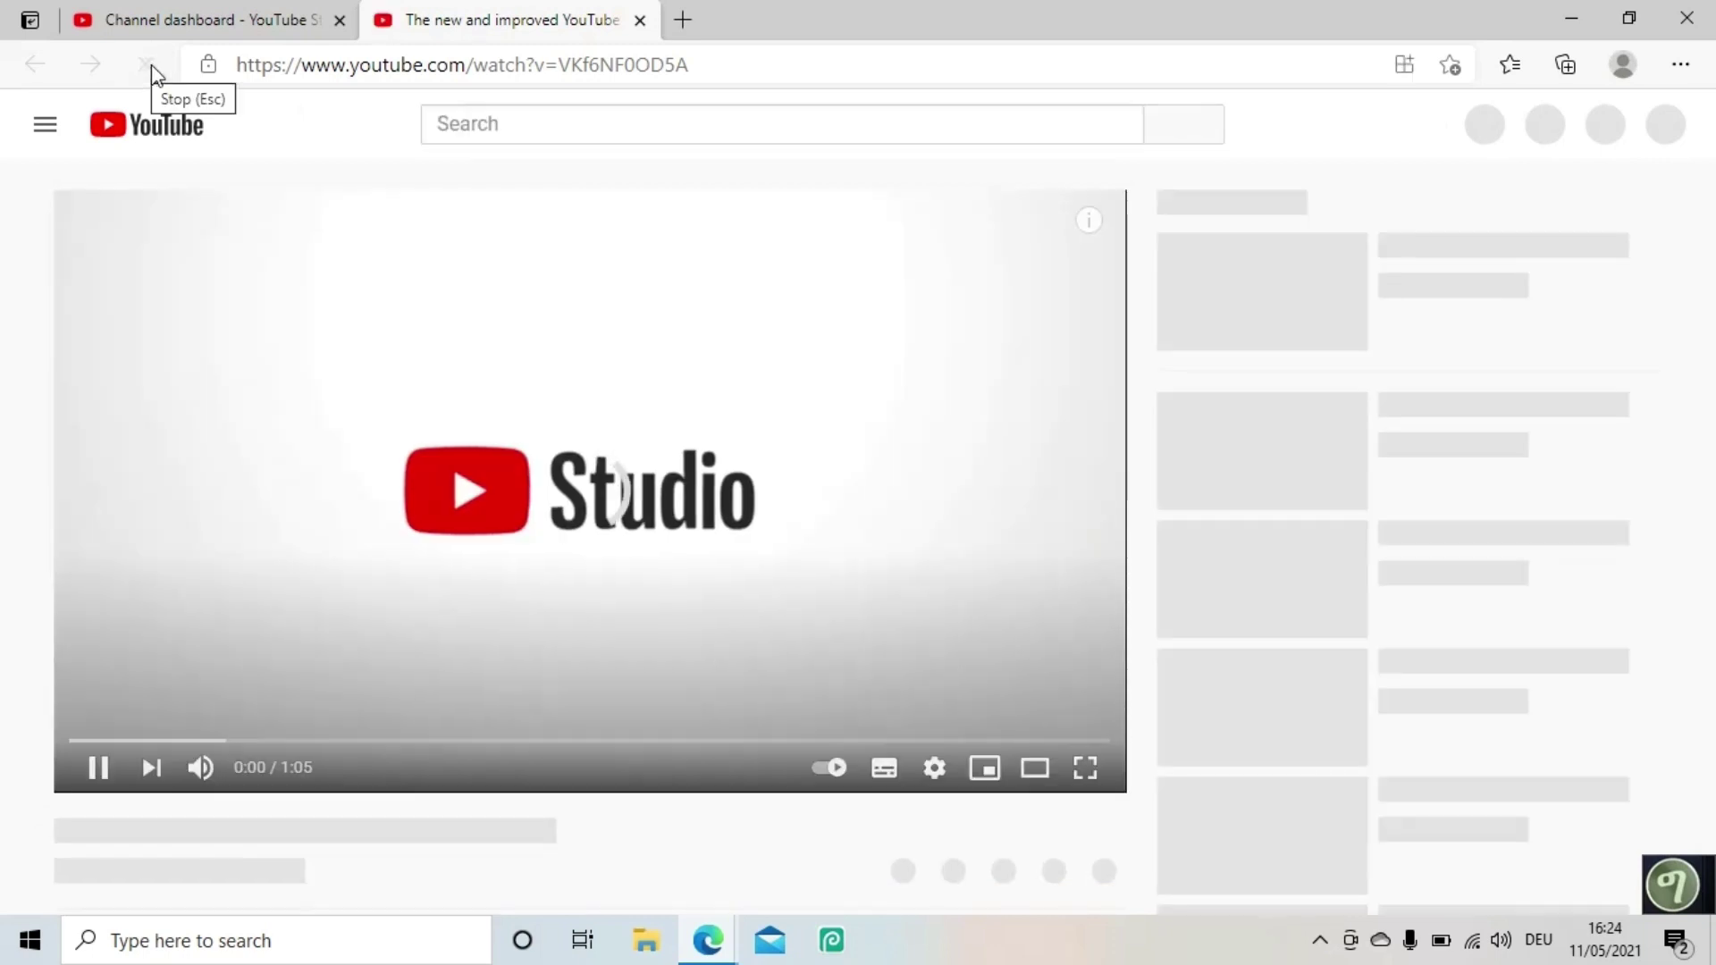
{"action": "left_click", "coordinate": [632, 19]}
{"action": "left_click", "coordinate": [637, 20]}
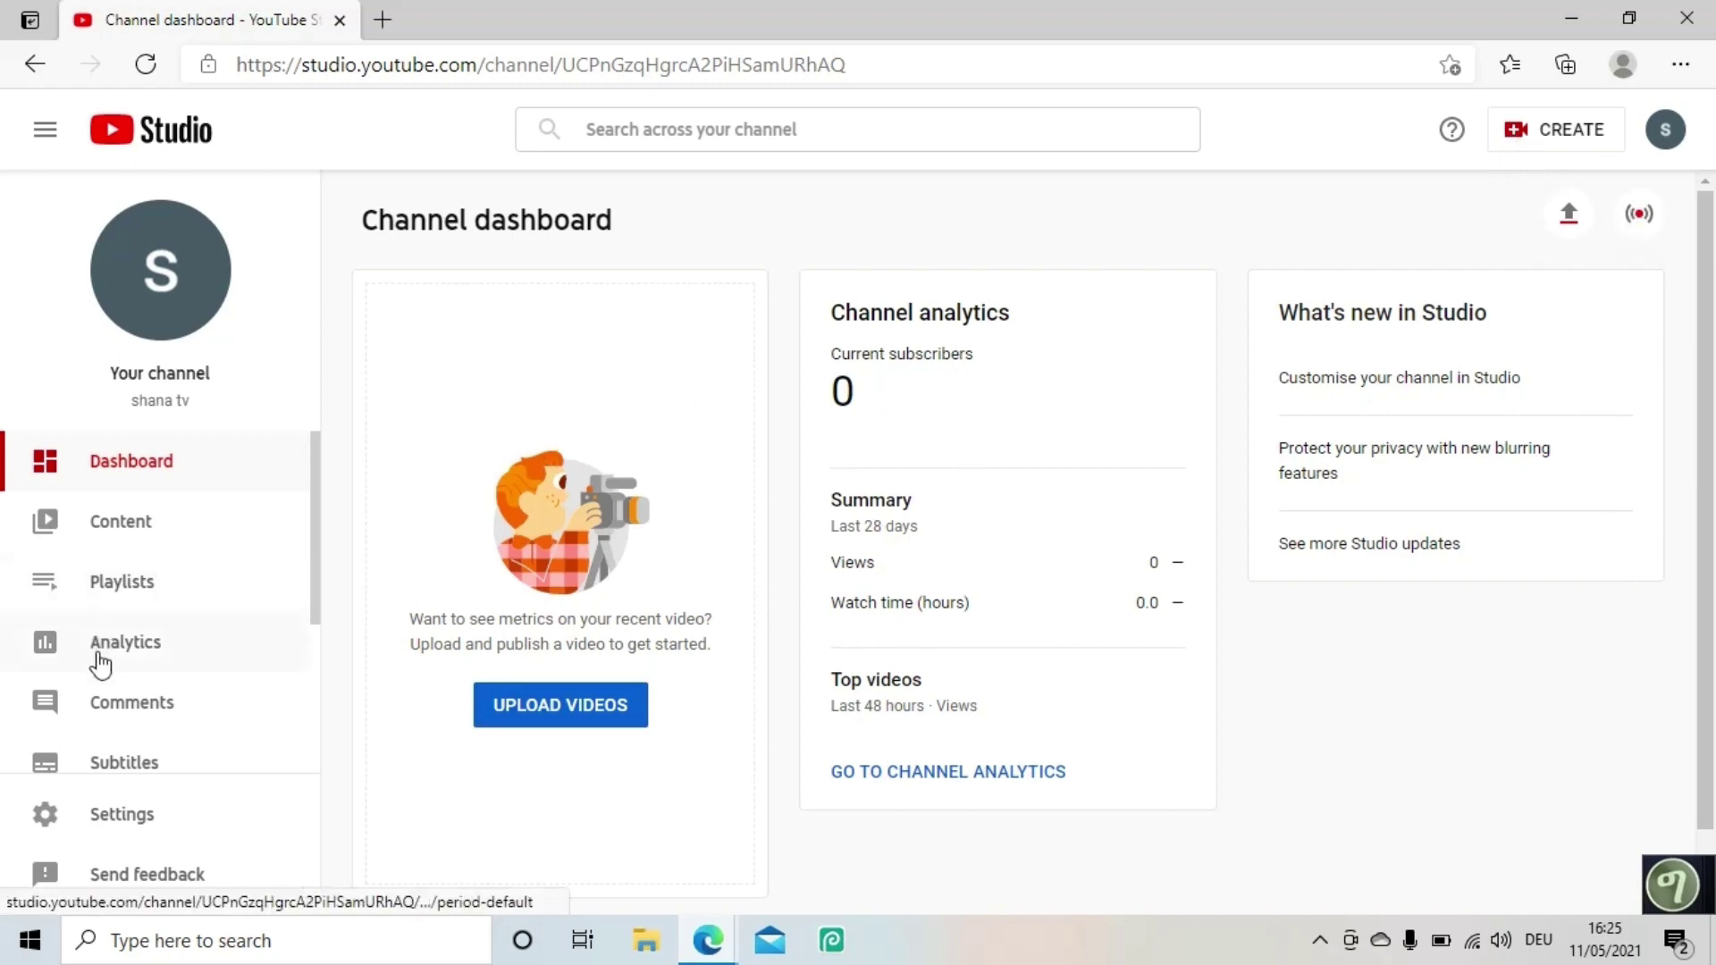
{"action": "scroll", "coordinate": [130, 601], "scroll_direction": "down", "scroll_amount": 3}
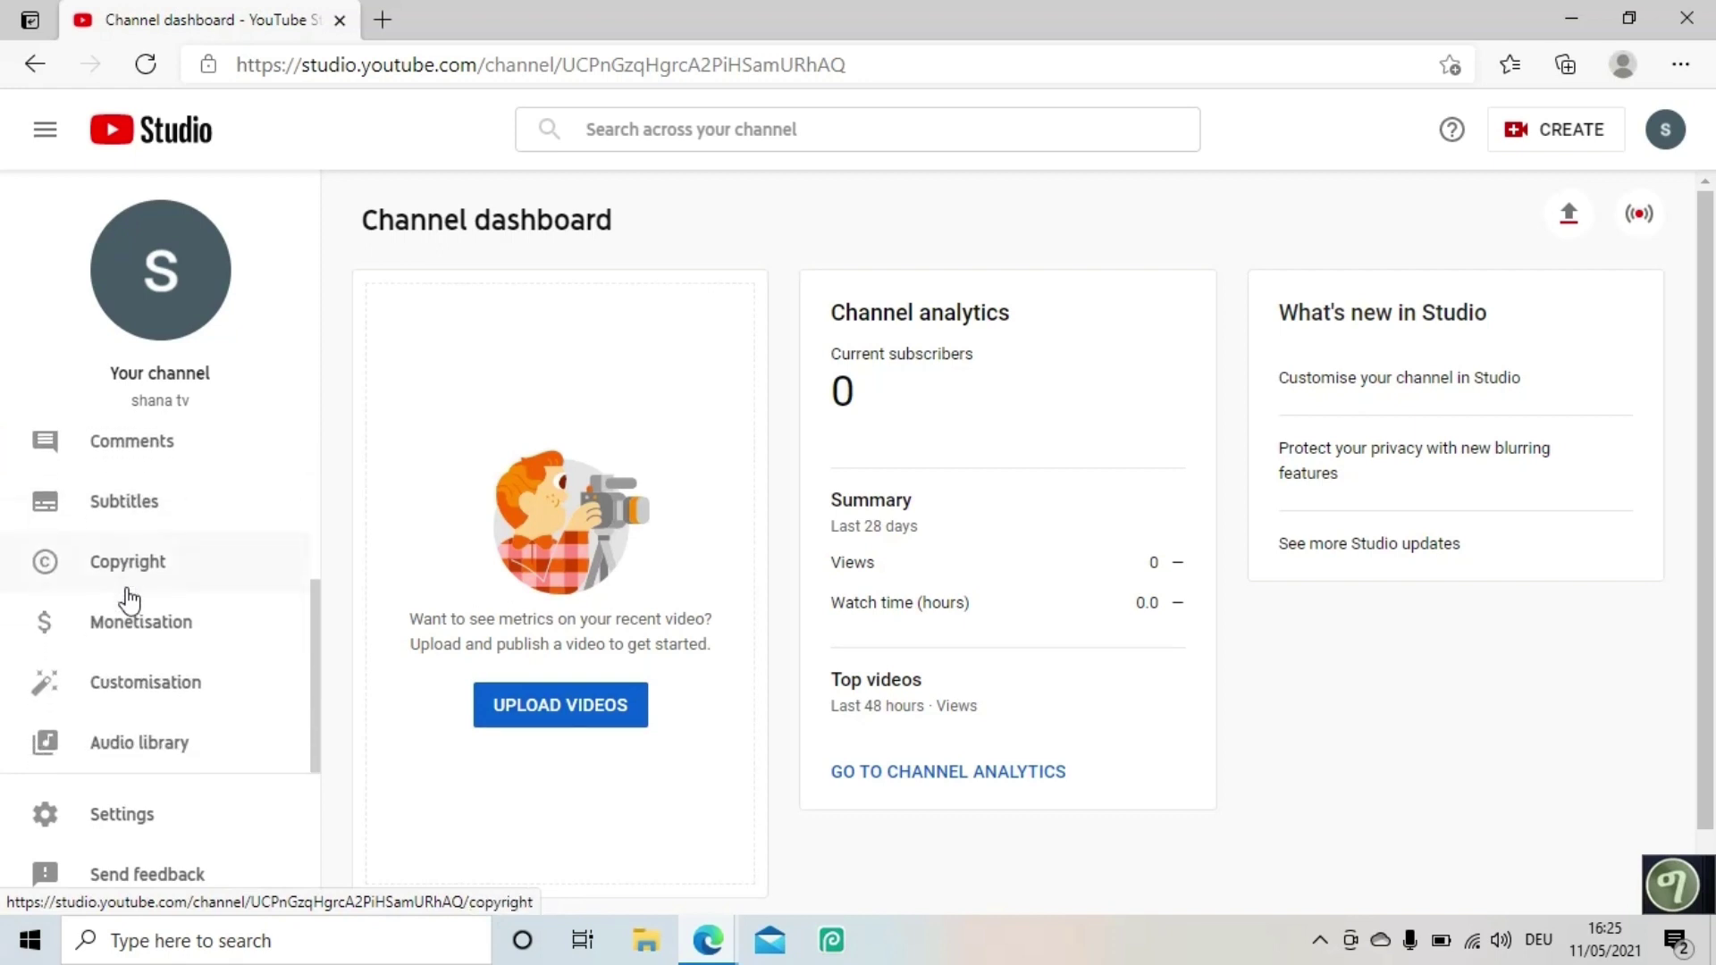
Check the Monetisation page's eligibility notice, then open channel Settings showing USD as default currency
{"action": "left_click", "coordinate": [131, 640]}
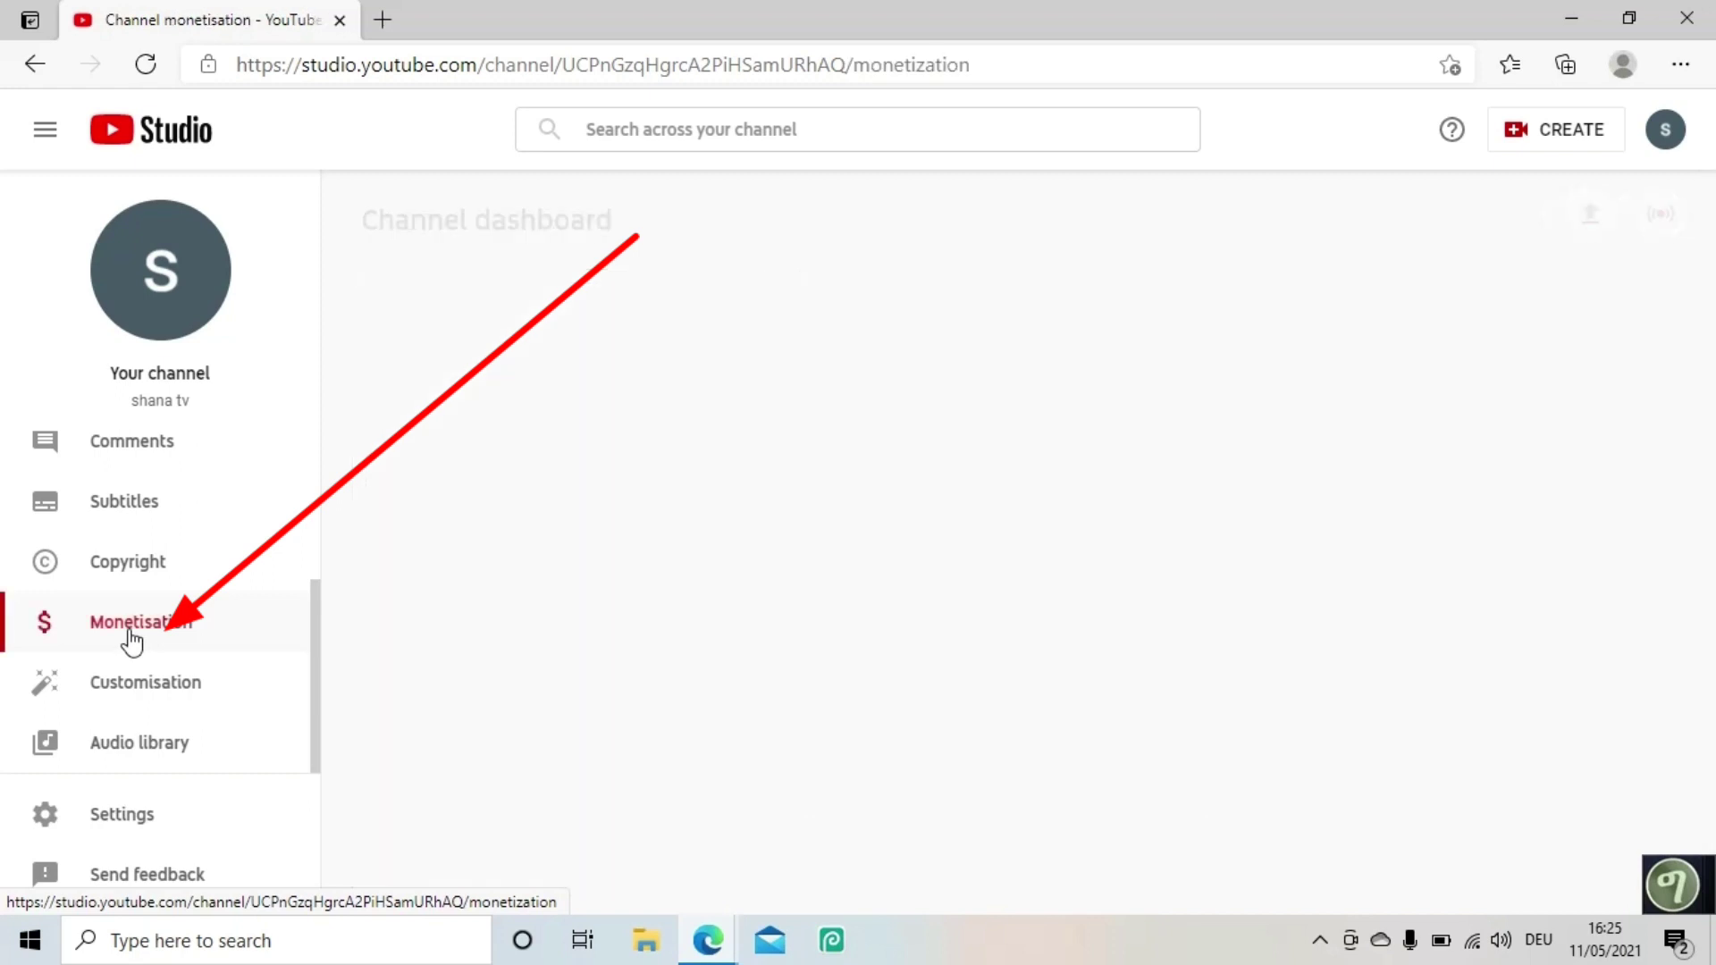
{"action": "left_click", "coordinate": [694, 759]}
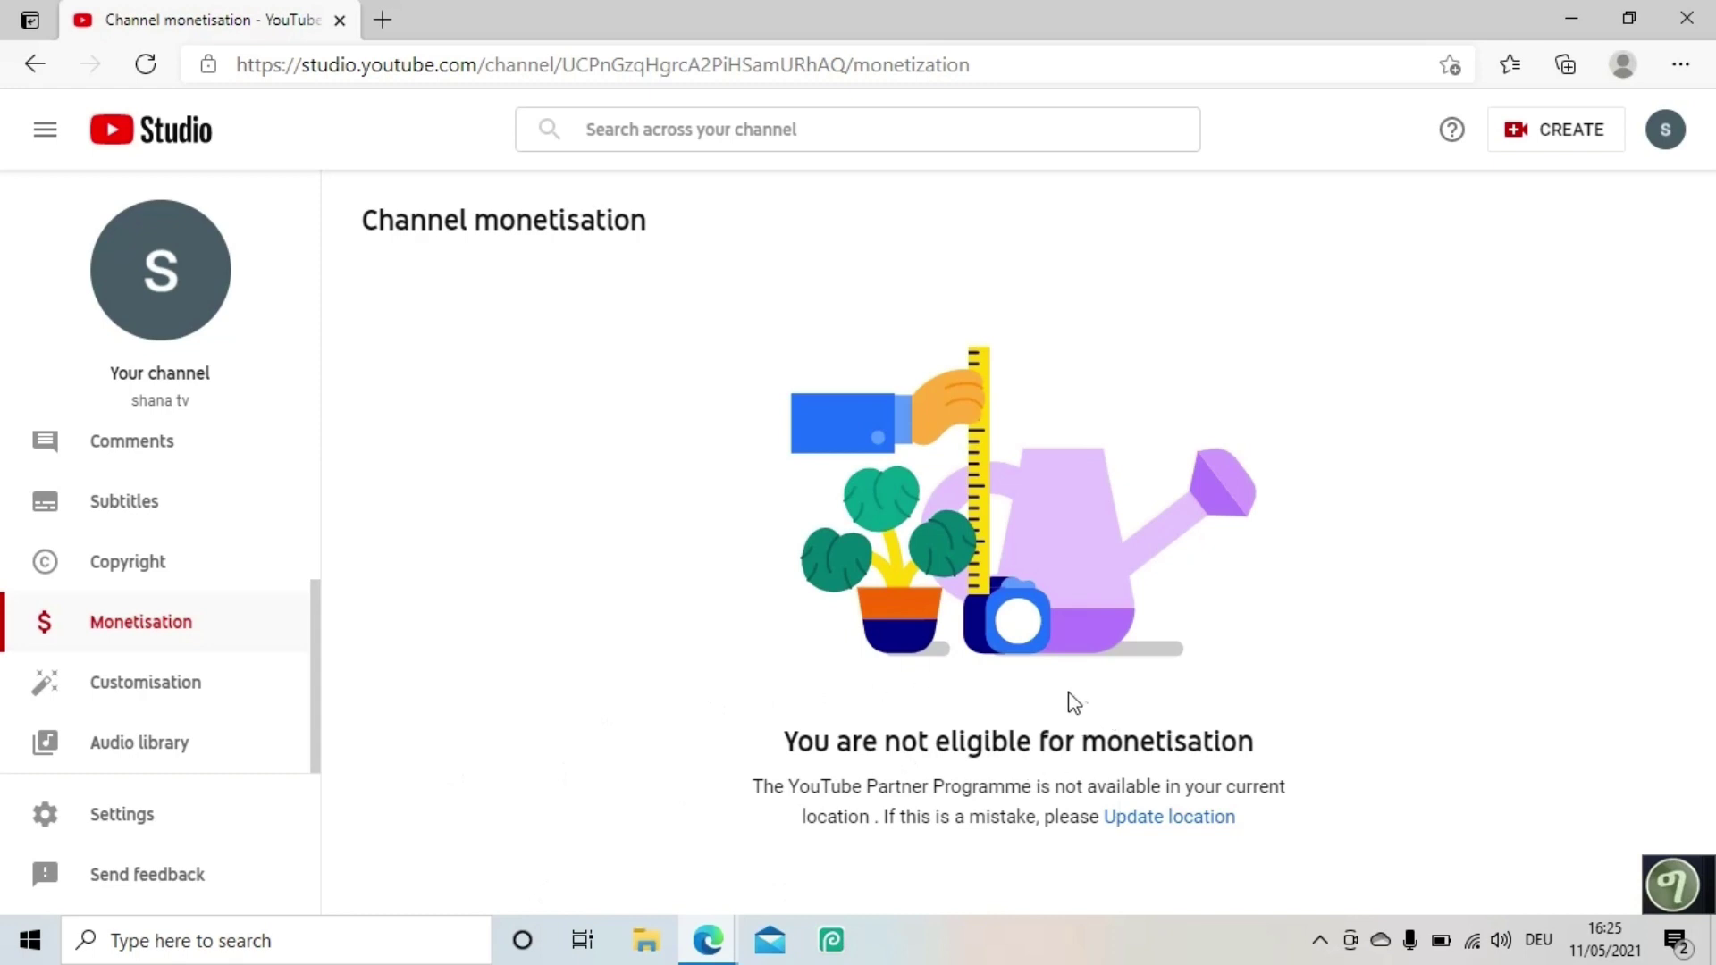
{"action": "left_click", "coordinate": [83, 833]}
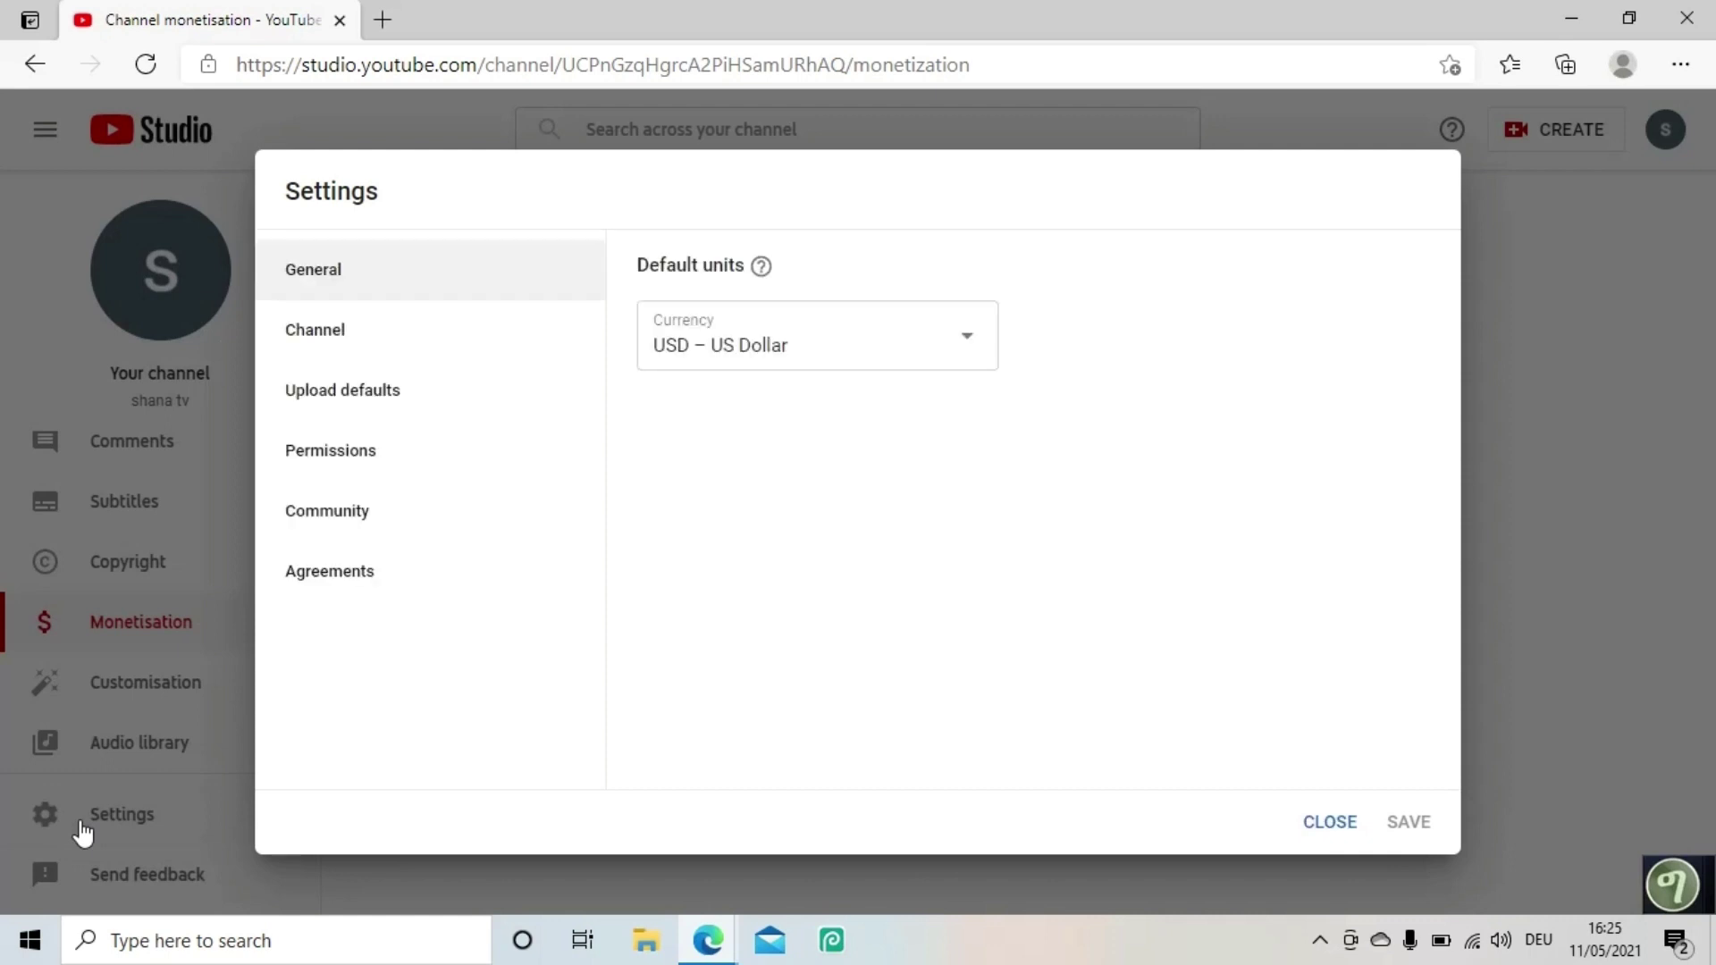
Under Channel > Feature eligibility, expand the phone-verification features and start VERIFY PHONE NUMBER
{"action": "left_click", "coordinate": [387, 338]}
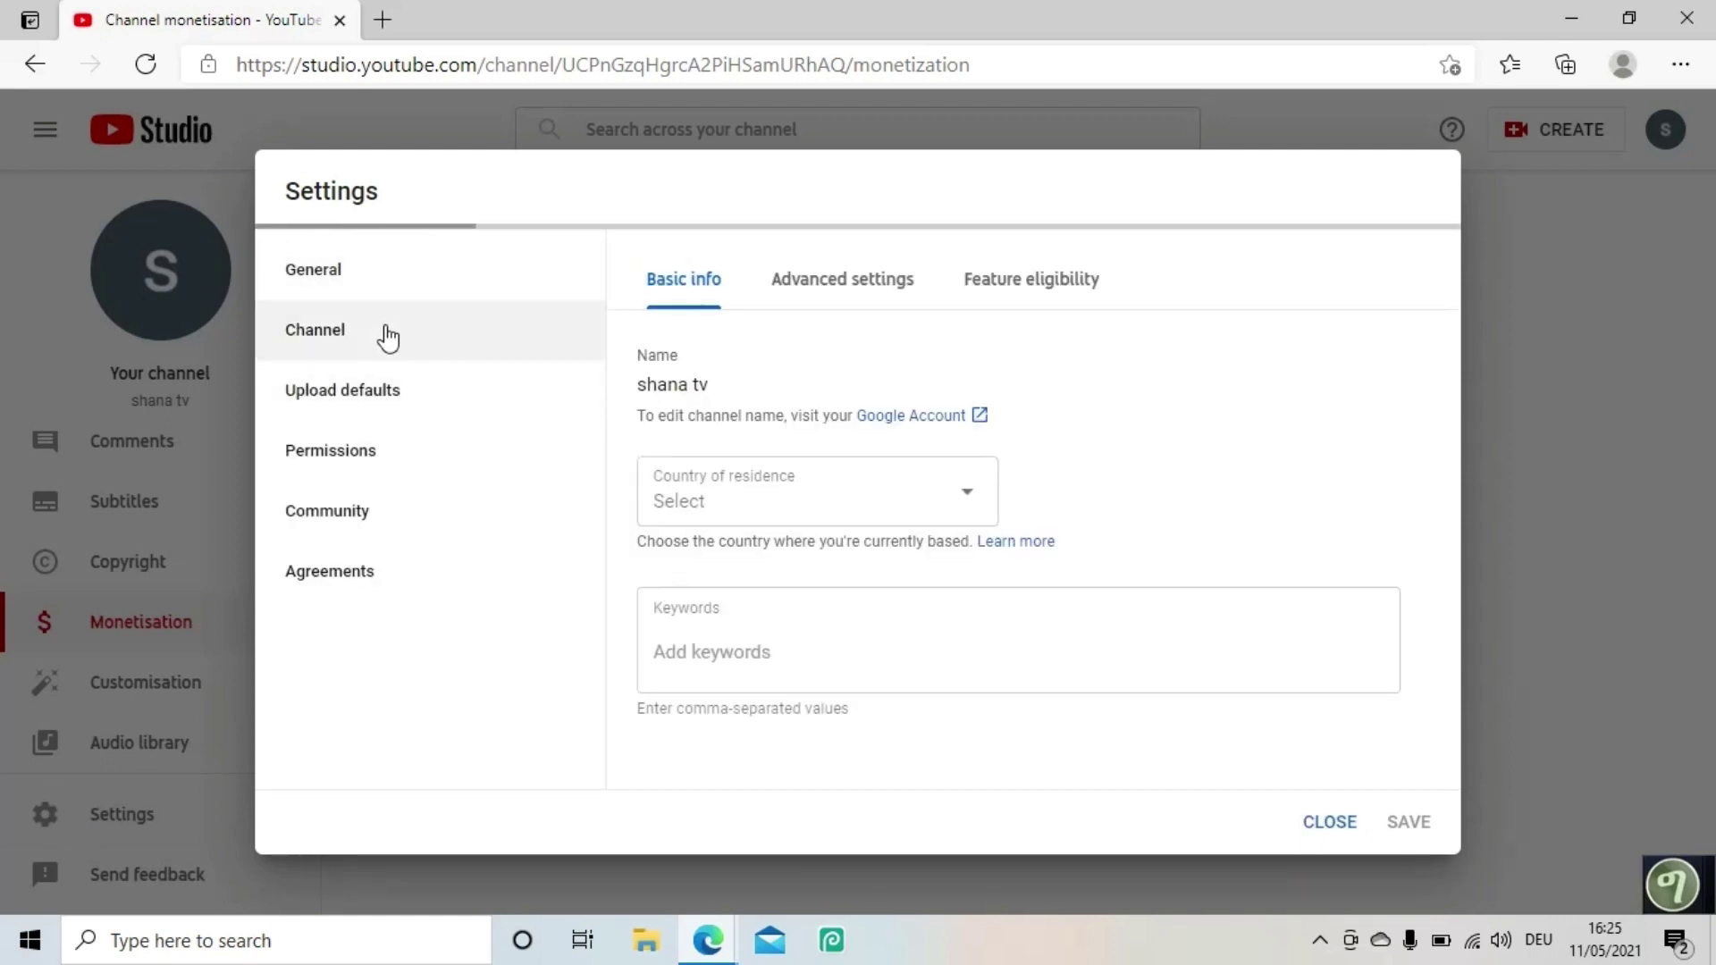
{"action": "left_click", "coordinate": [1031, 293]}
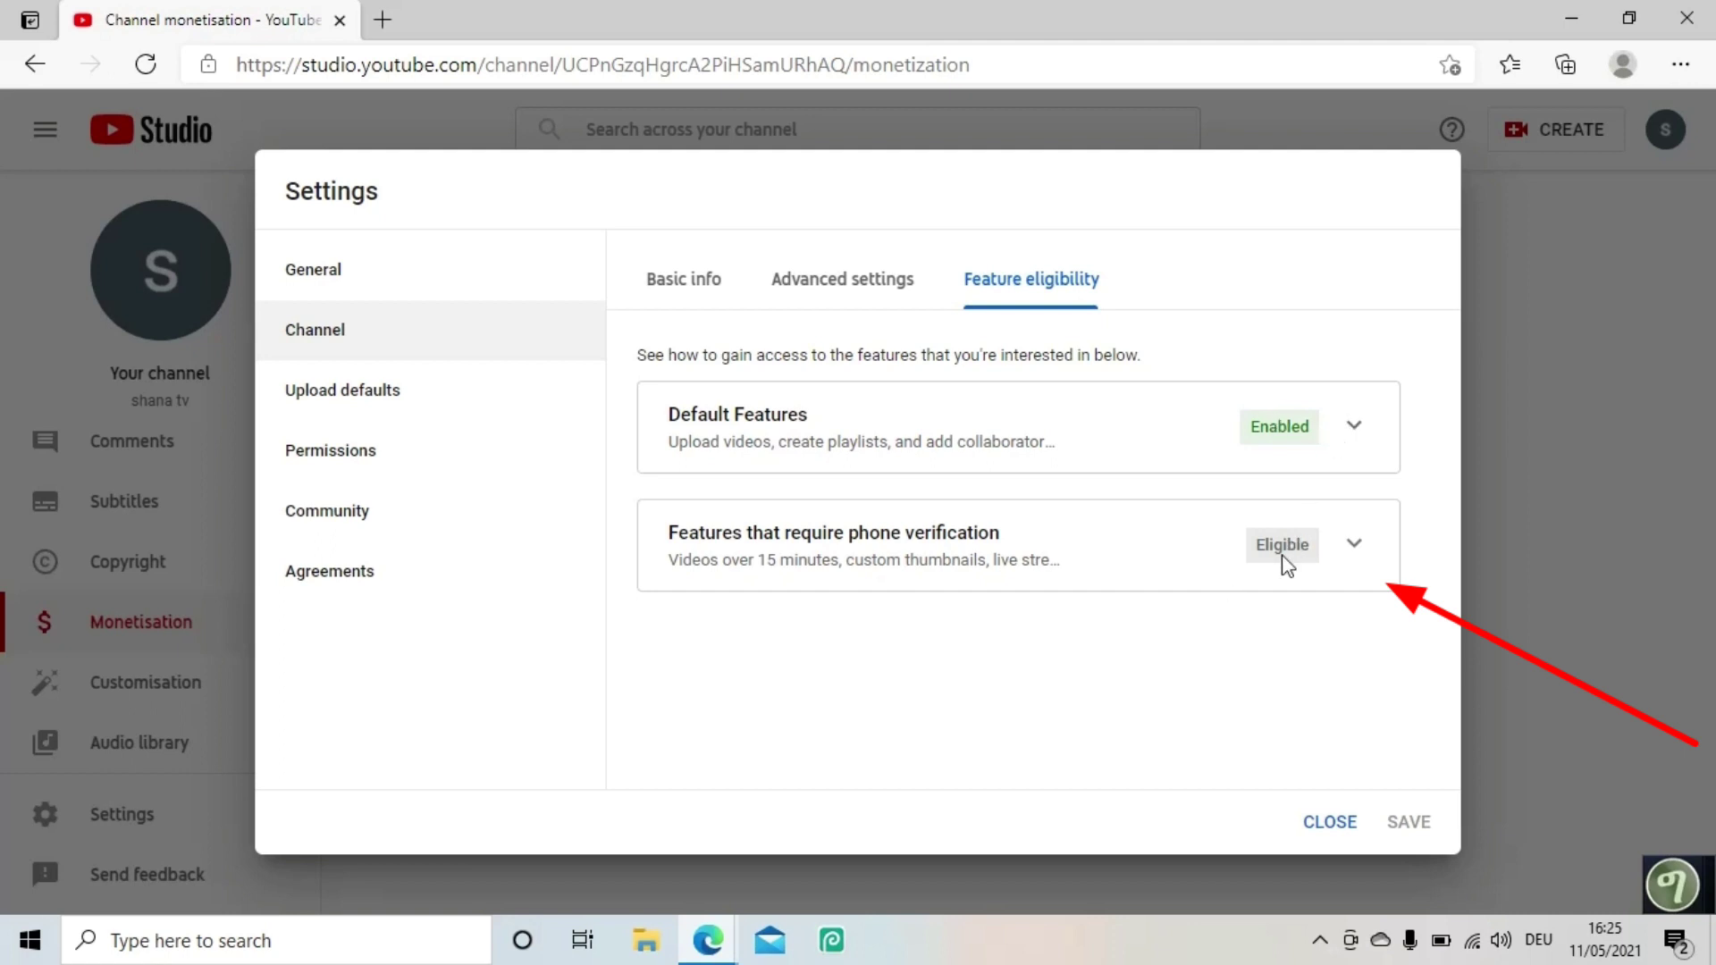
{"action": "left_click", "coordinate": [1355, 549]}
{"action": "double_click", "coordinate": [1348, 547]}
{"action": "scroll", "coordinate": [1323, 643], "scroll_direction": "down", "scroll_amount": 1}
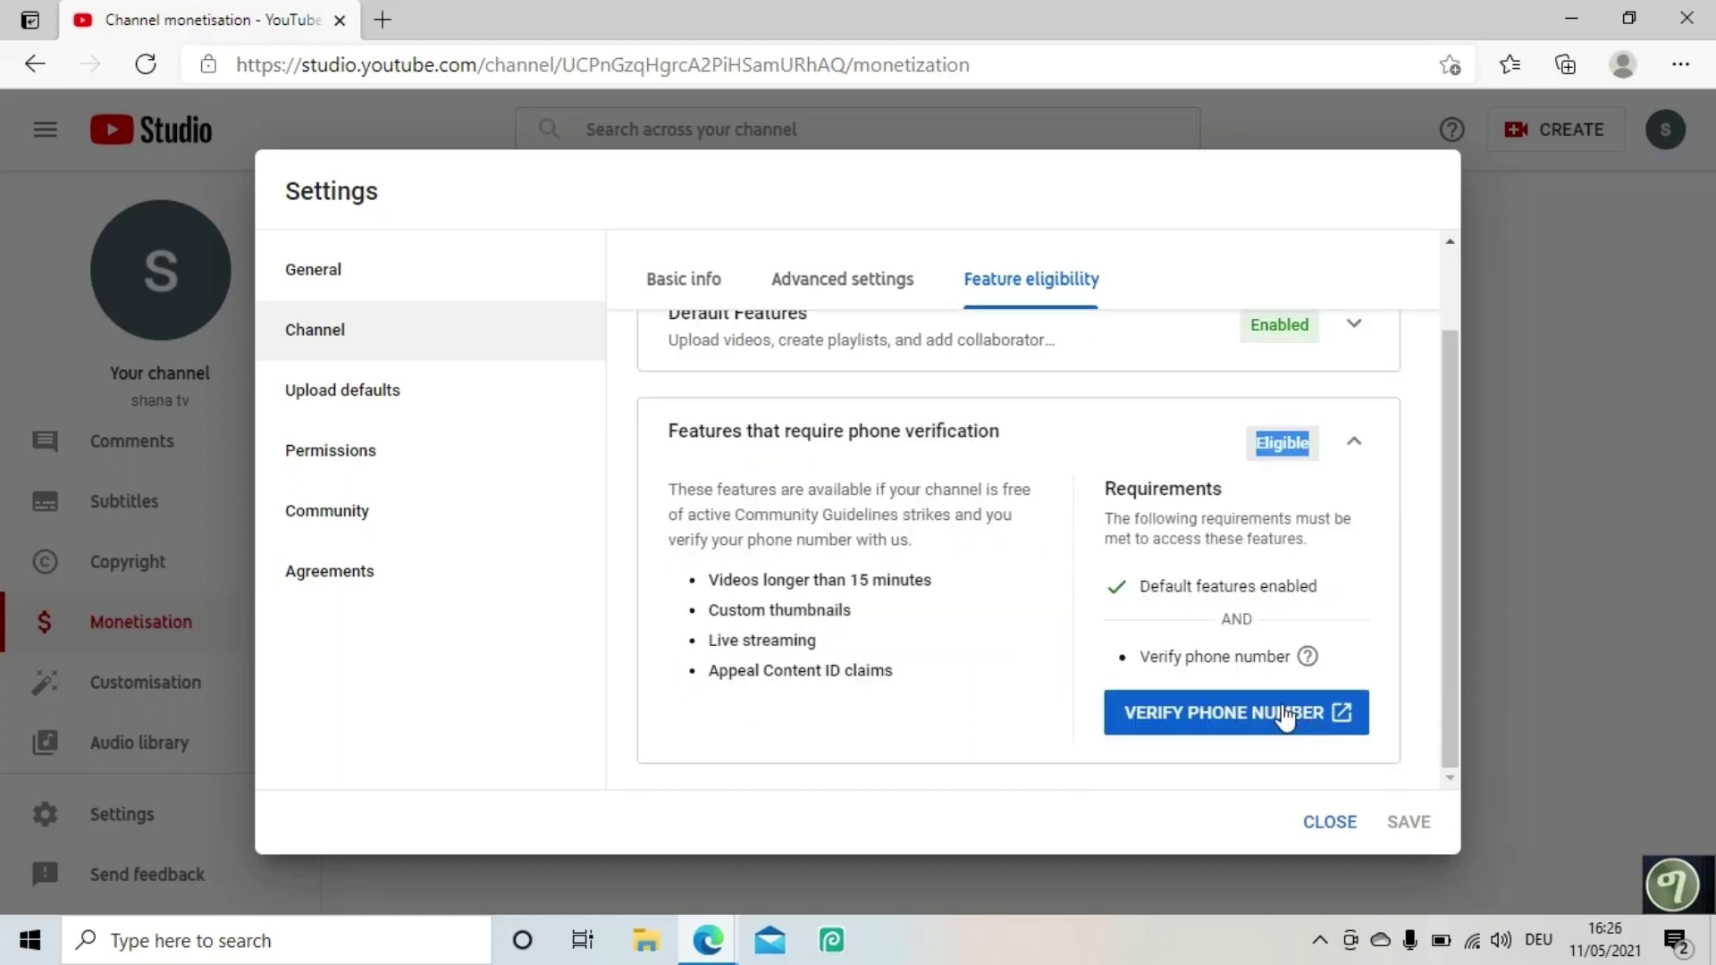
{"action": "left_click", "coordinate": [1284, 713]}
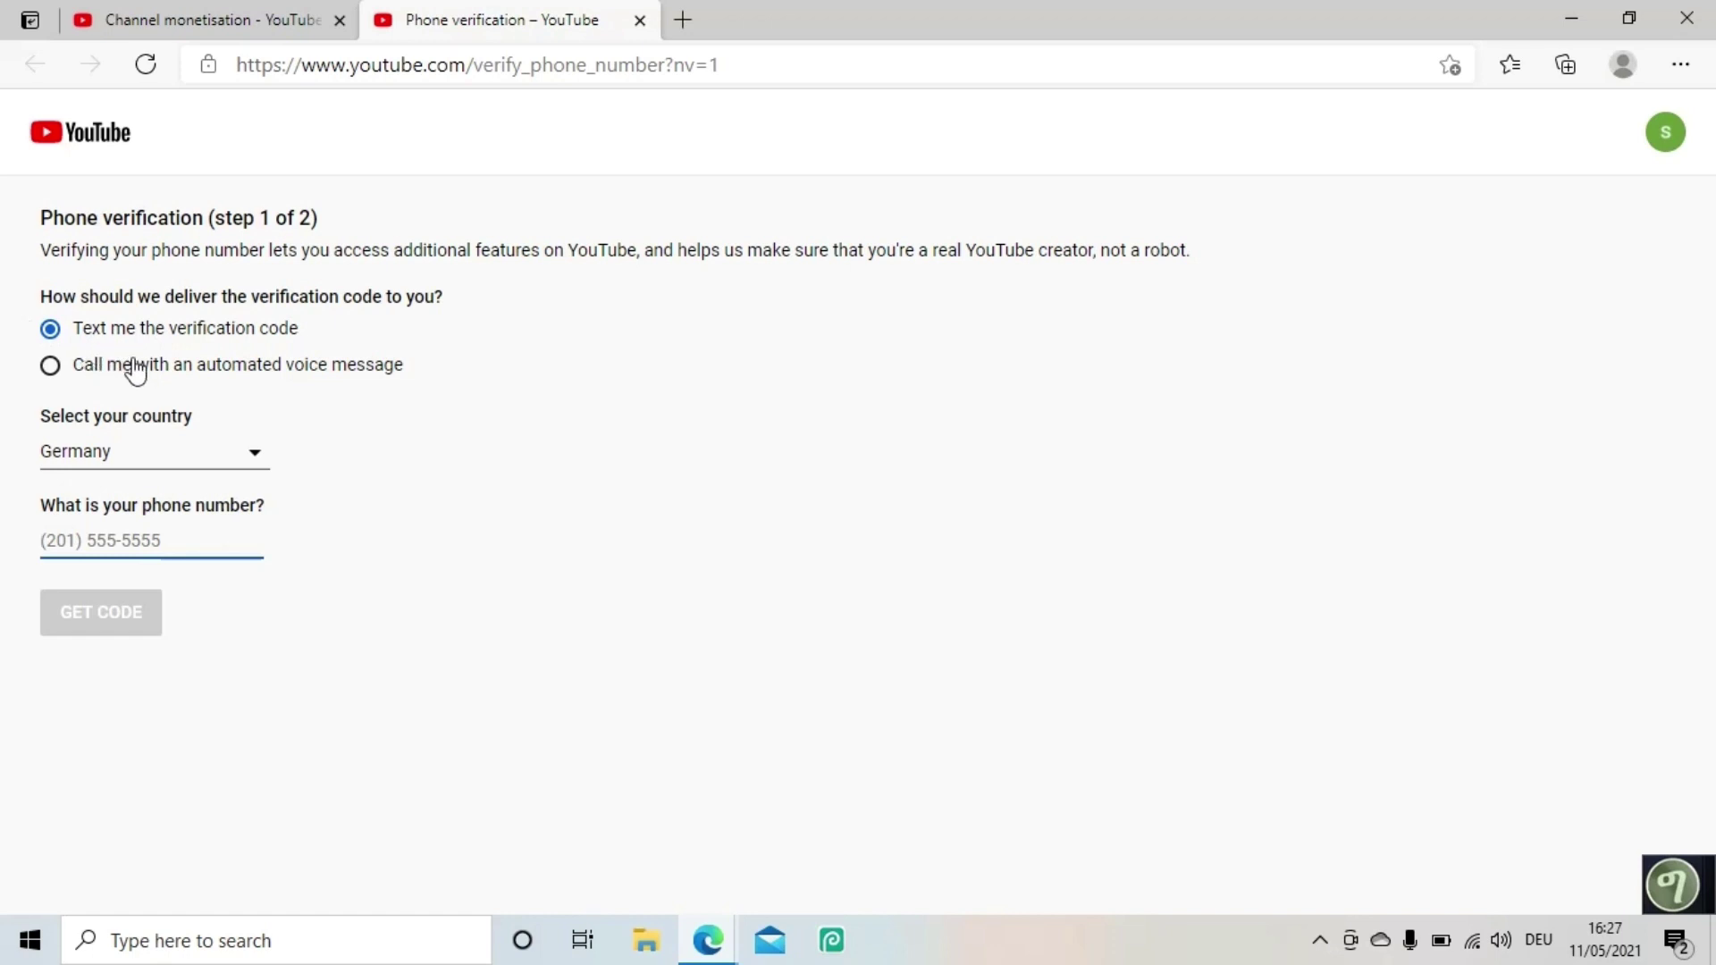
Choose text-message delivery, enter the phone number, and request the verification code
{"action": "left_click", "coordinate": [51, 330]}
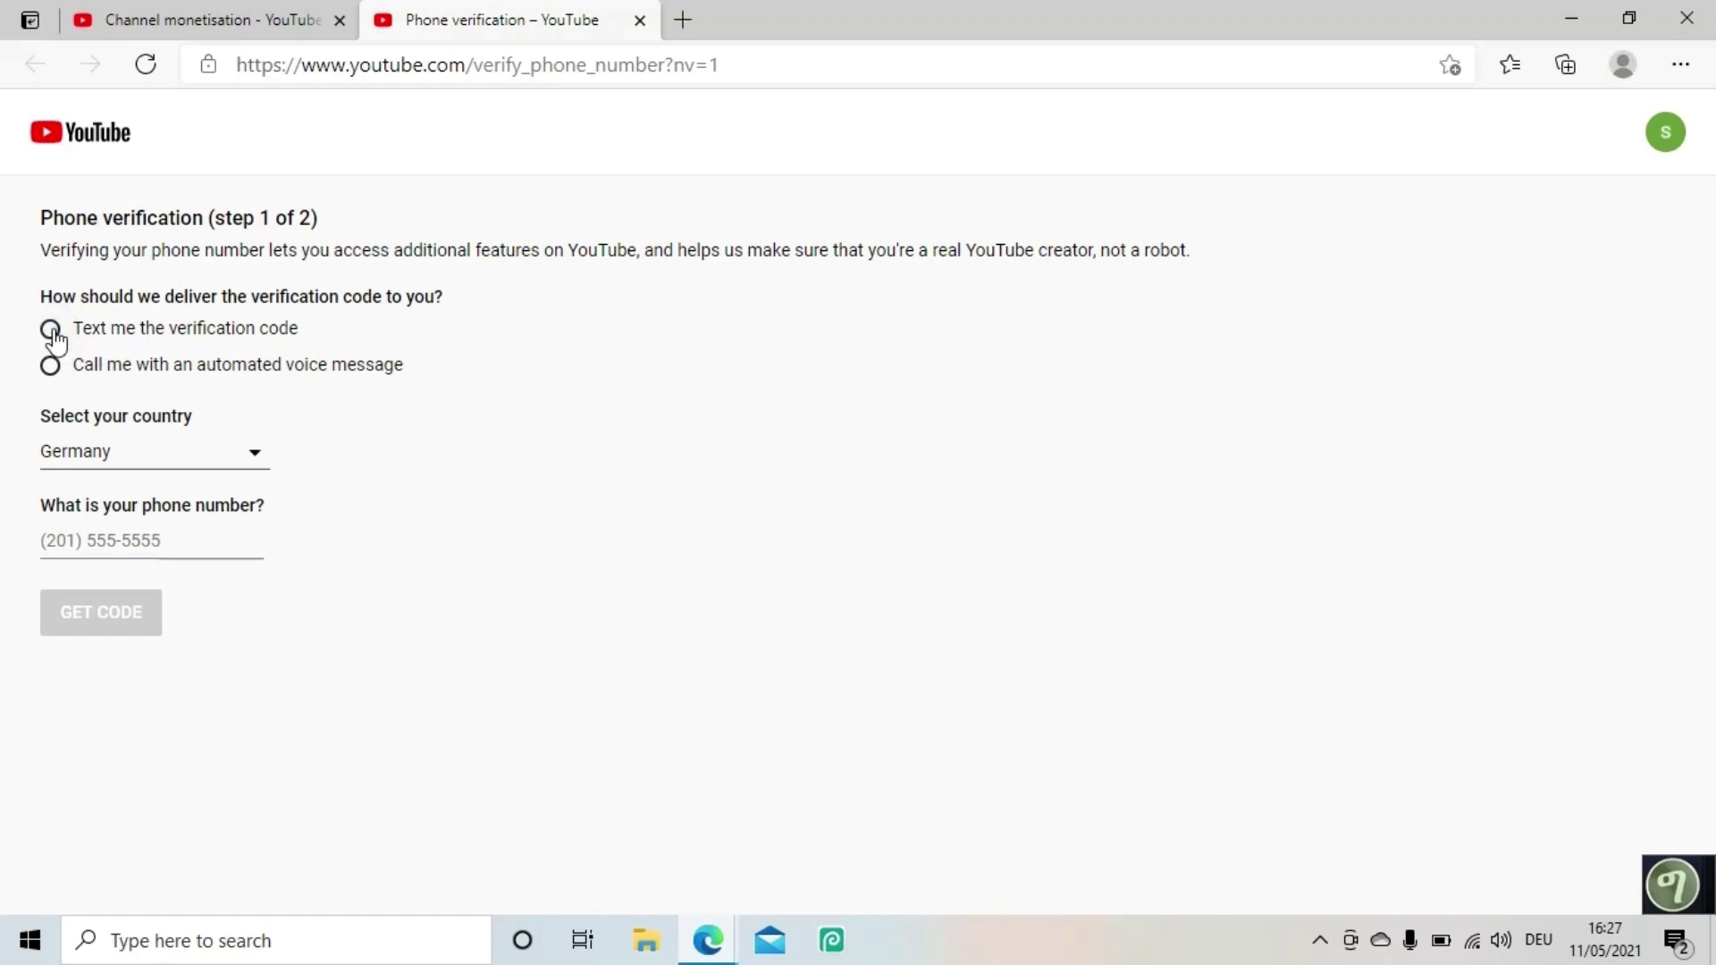
{"action": "left_click", "coordinate": [51, 330]}
{"action": "left_click", "coordinate": [121, 540]}
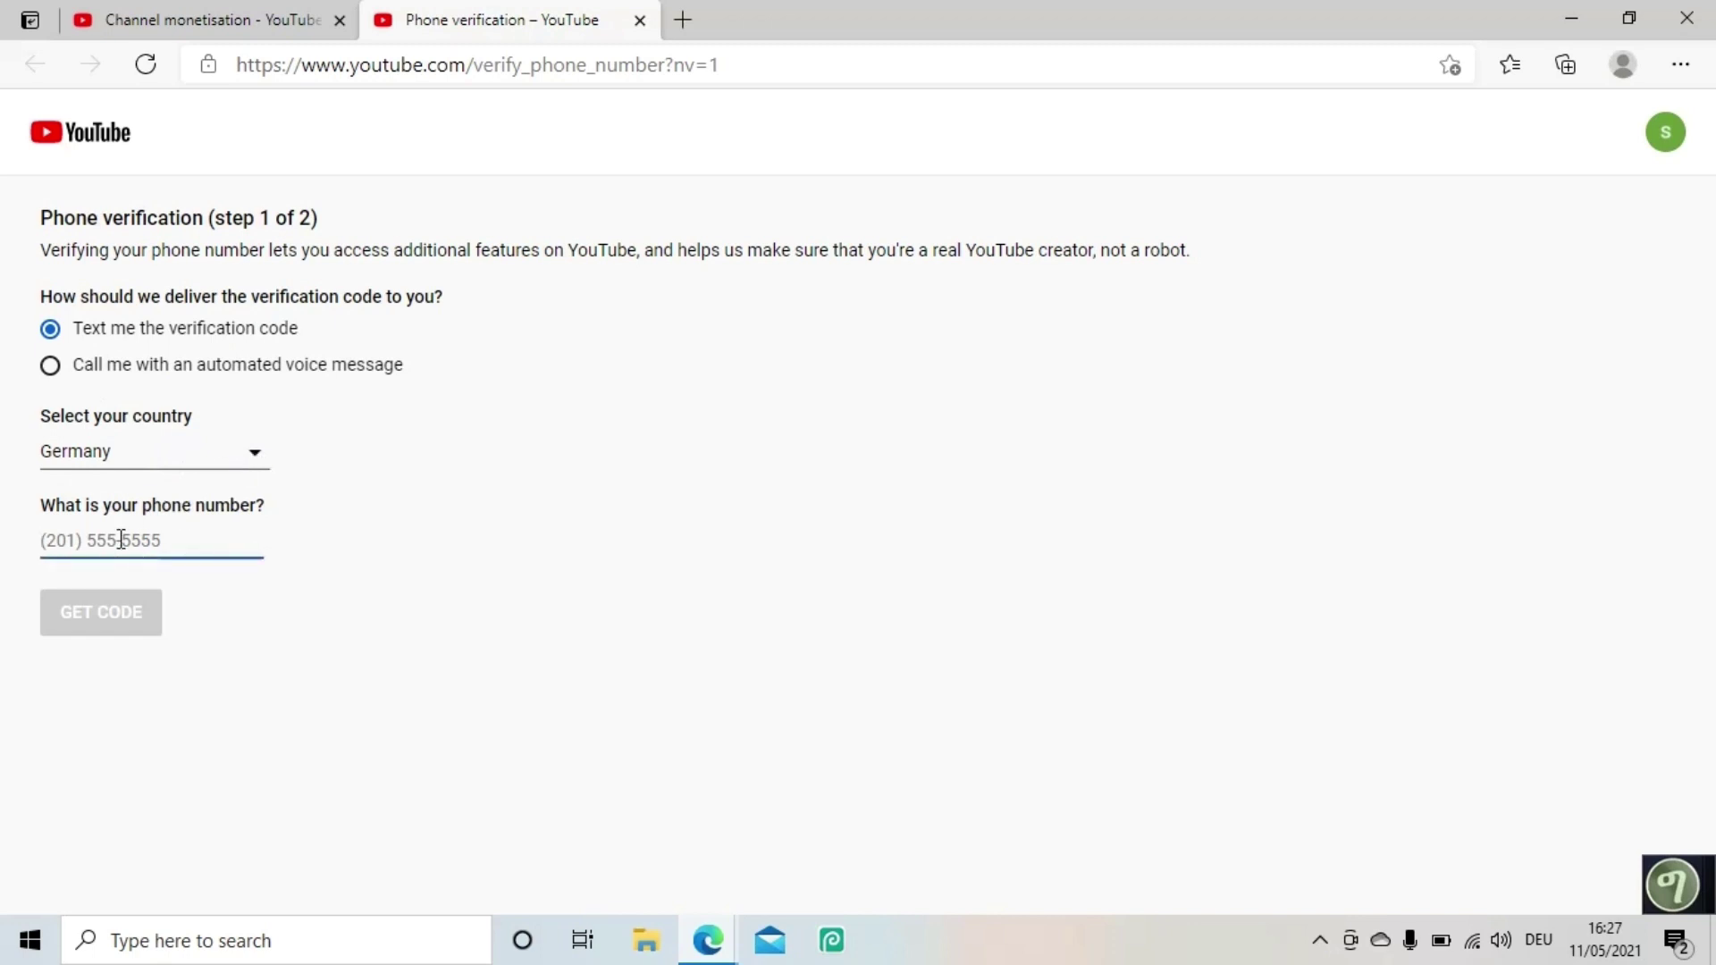
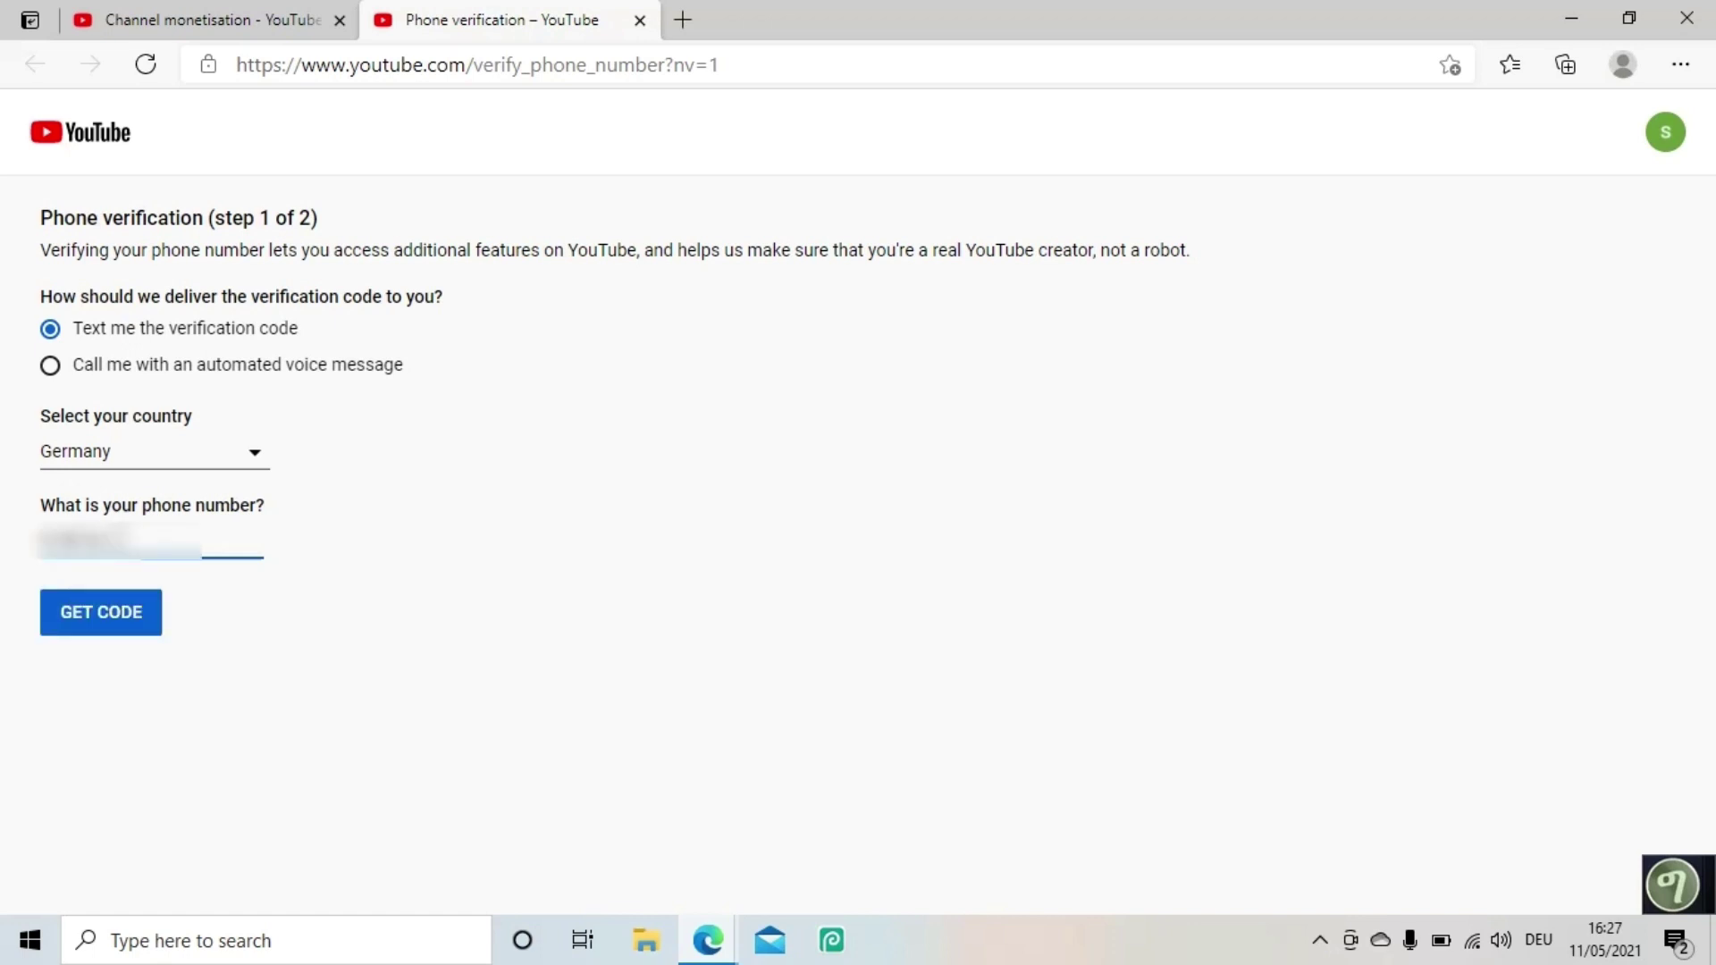
{"action": "left_click", "coordinate": [121, 623]}
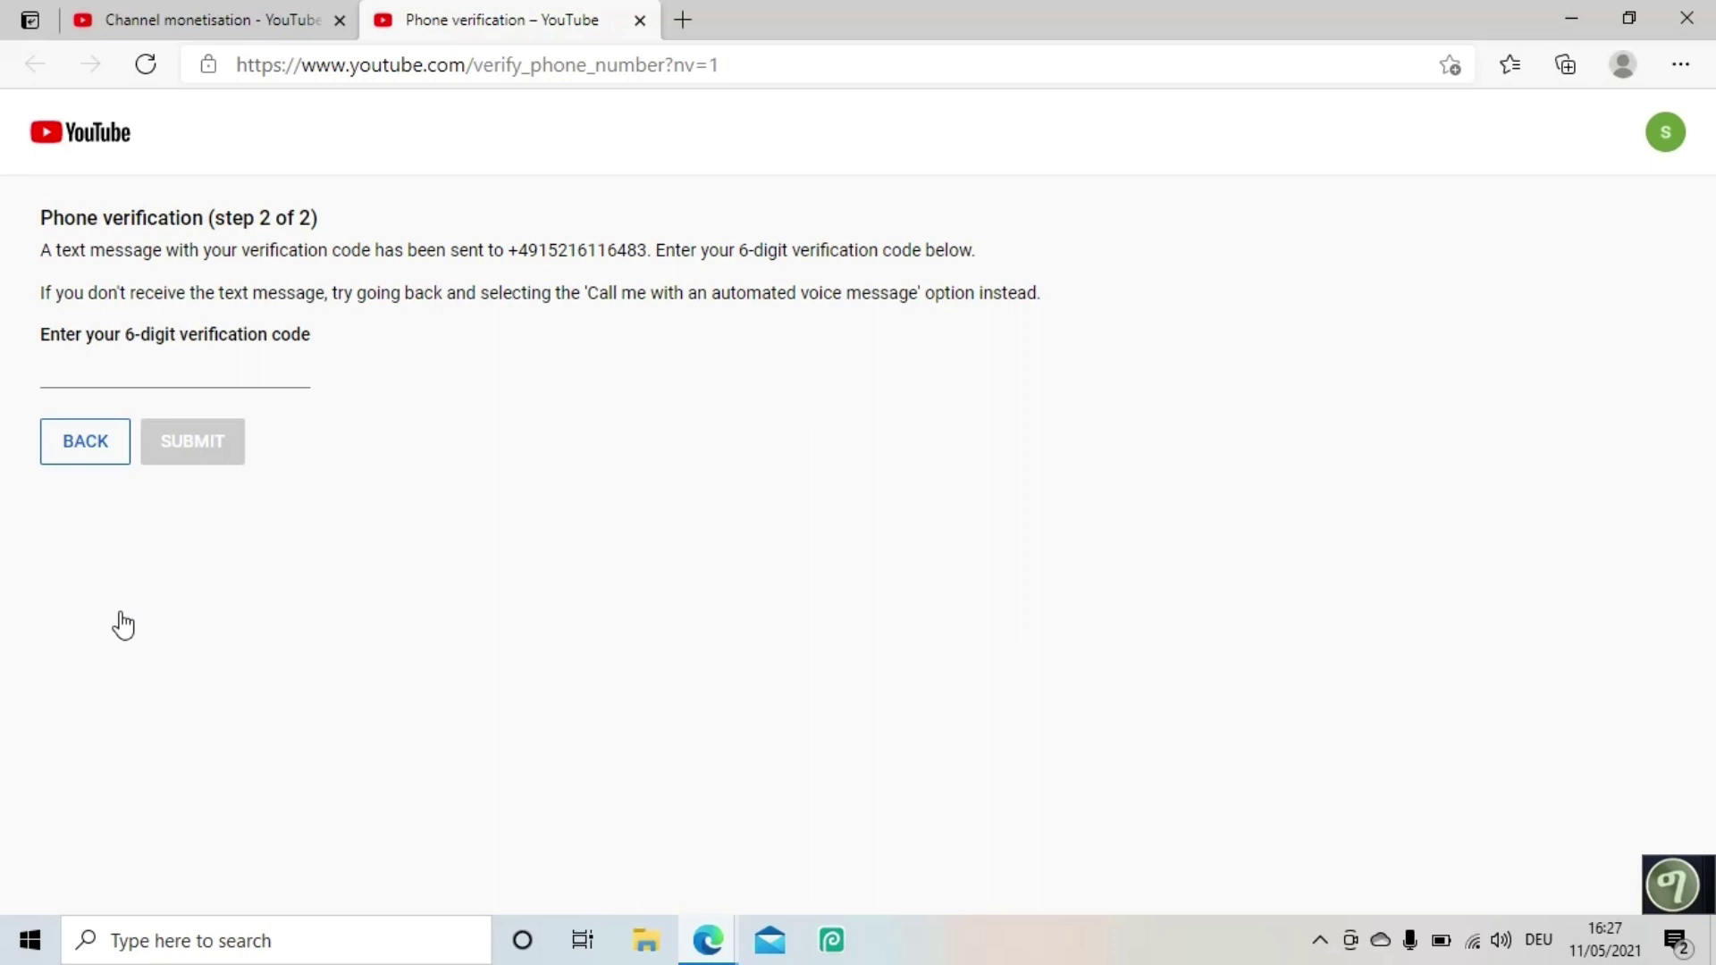
Enter the six-digit verification code, submit it, and close the verification tab
{"action": "left_click", "coordinate": [90, 366]}
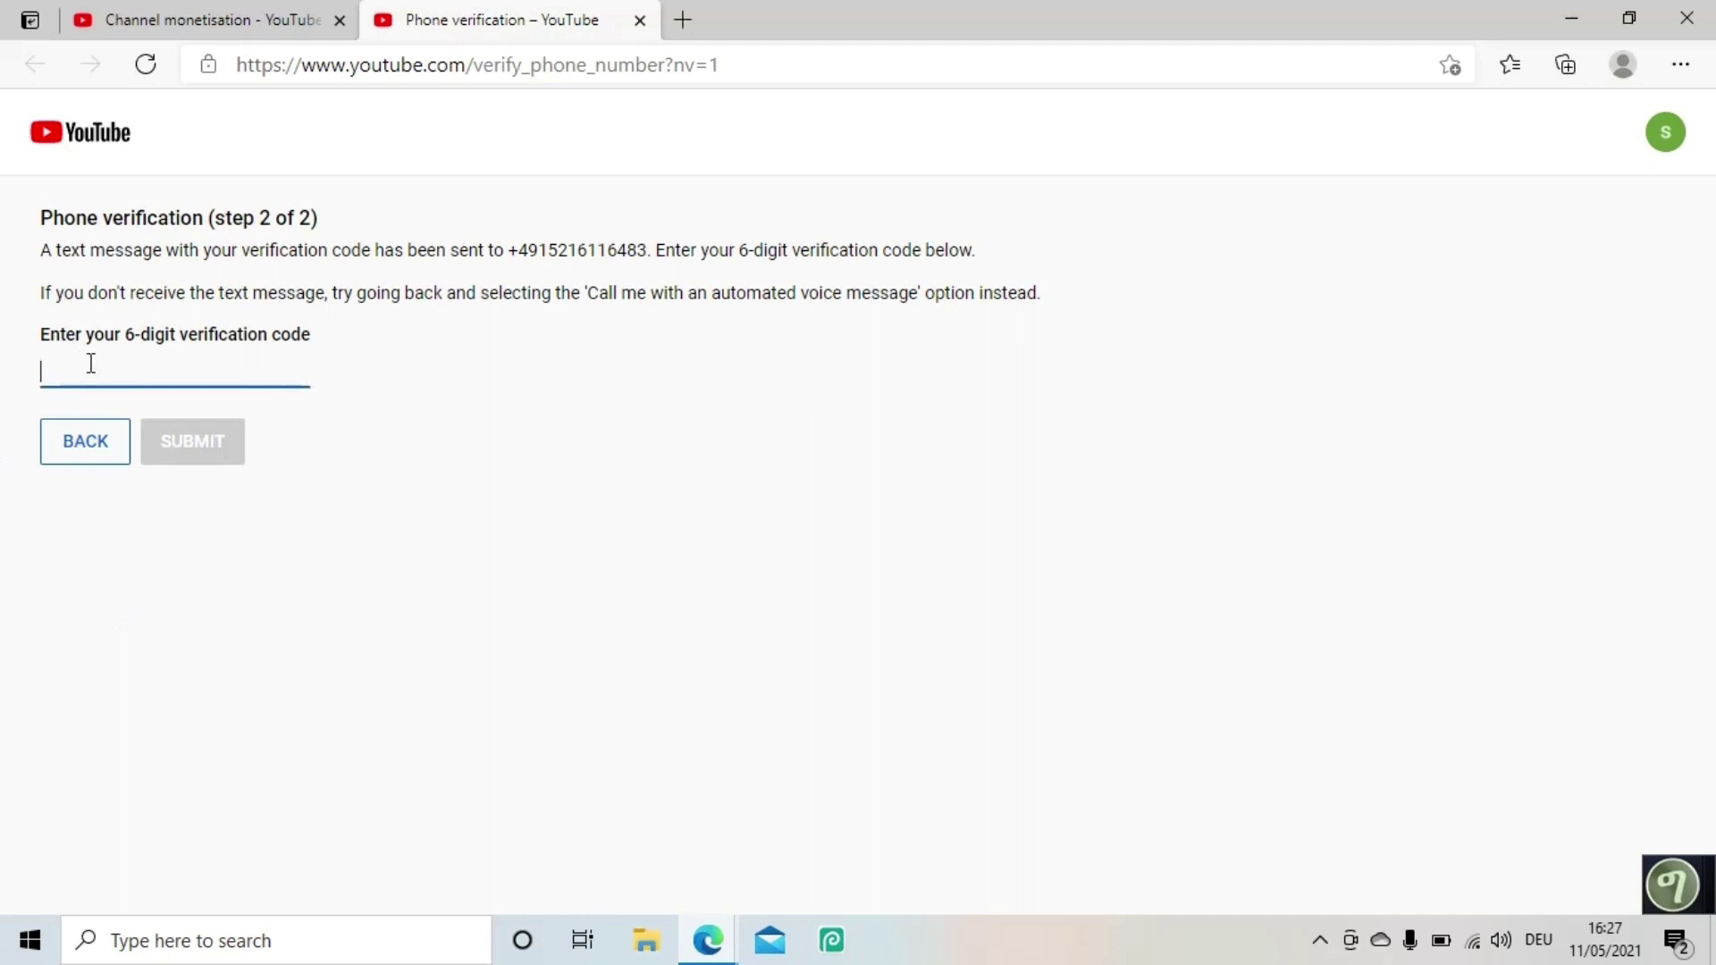
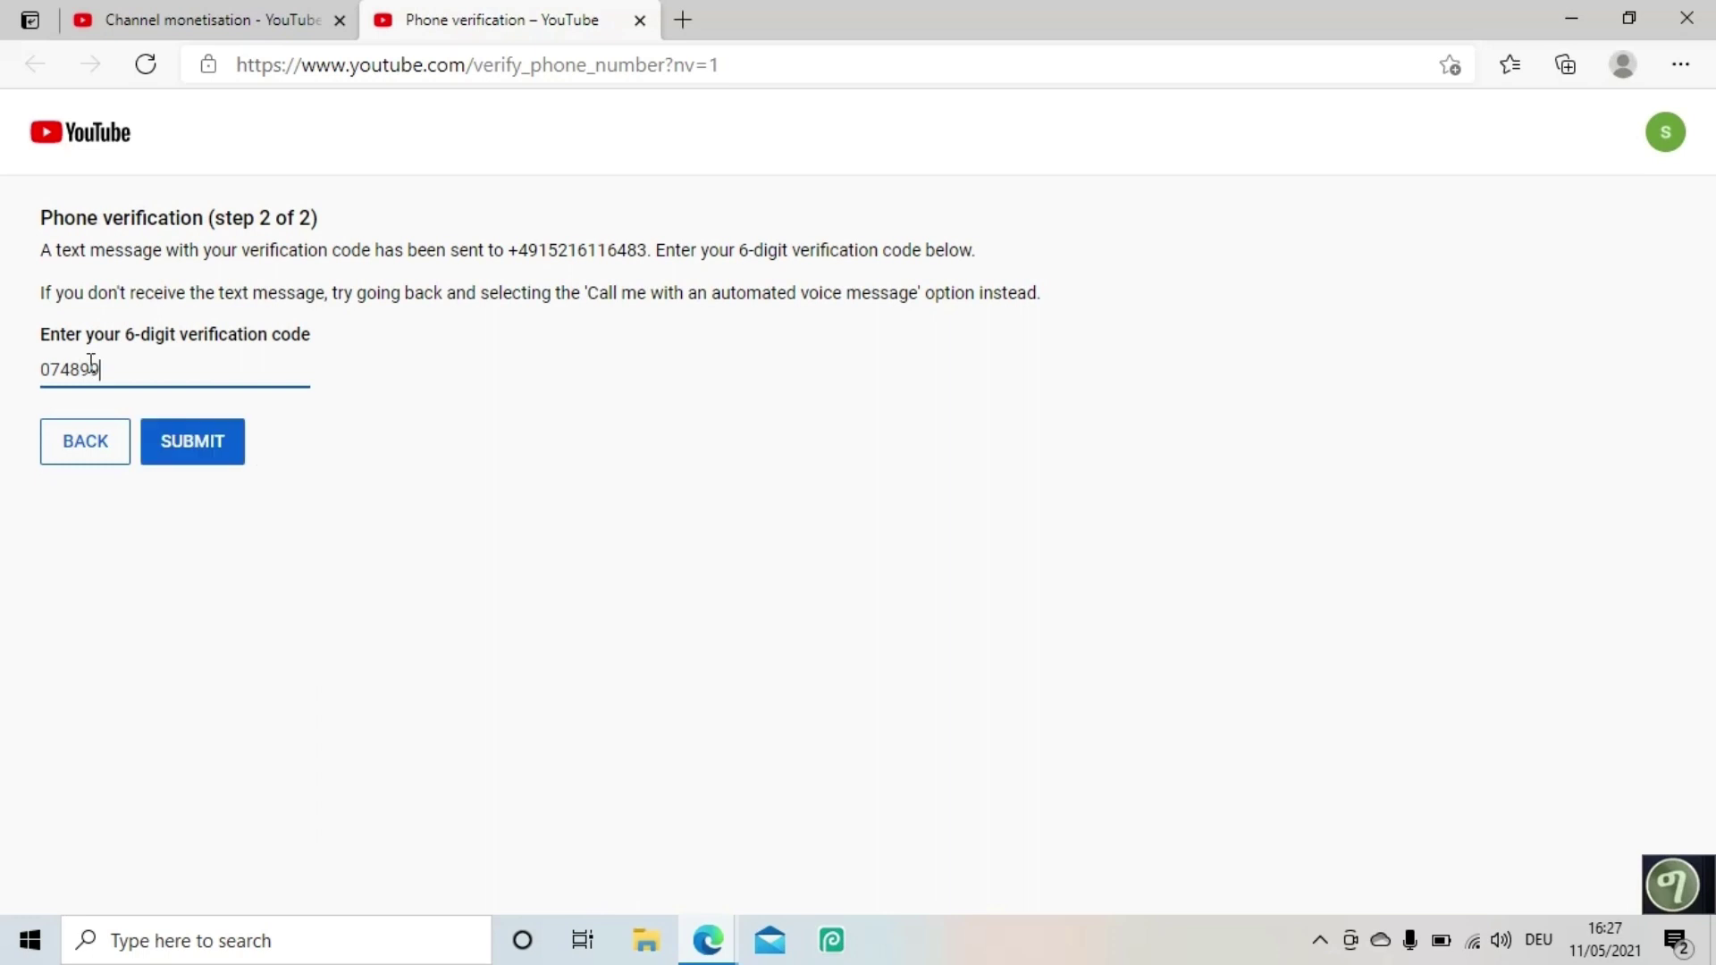
{"action": "left_click", "coordinate": [232, 447]}
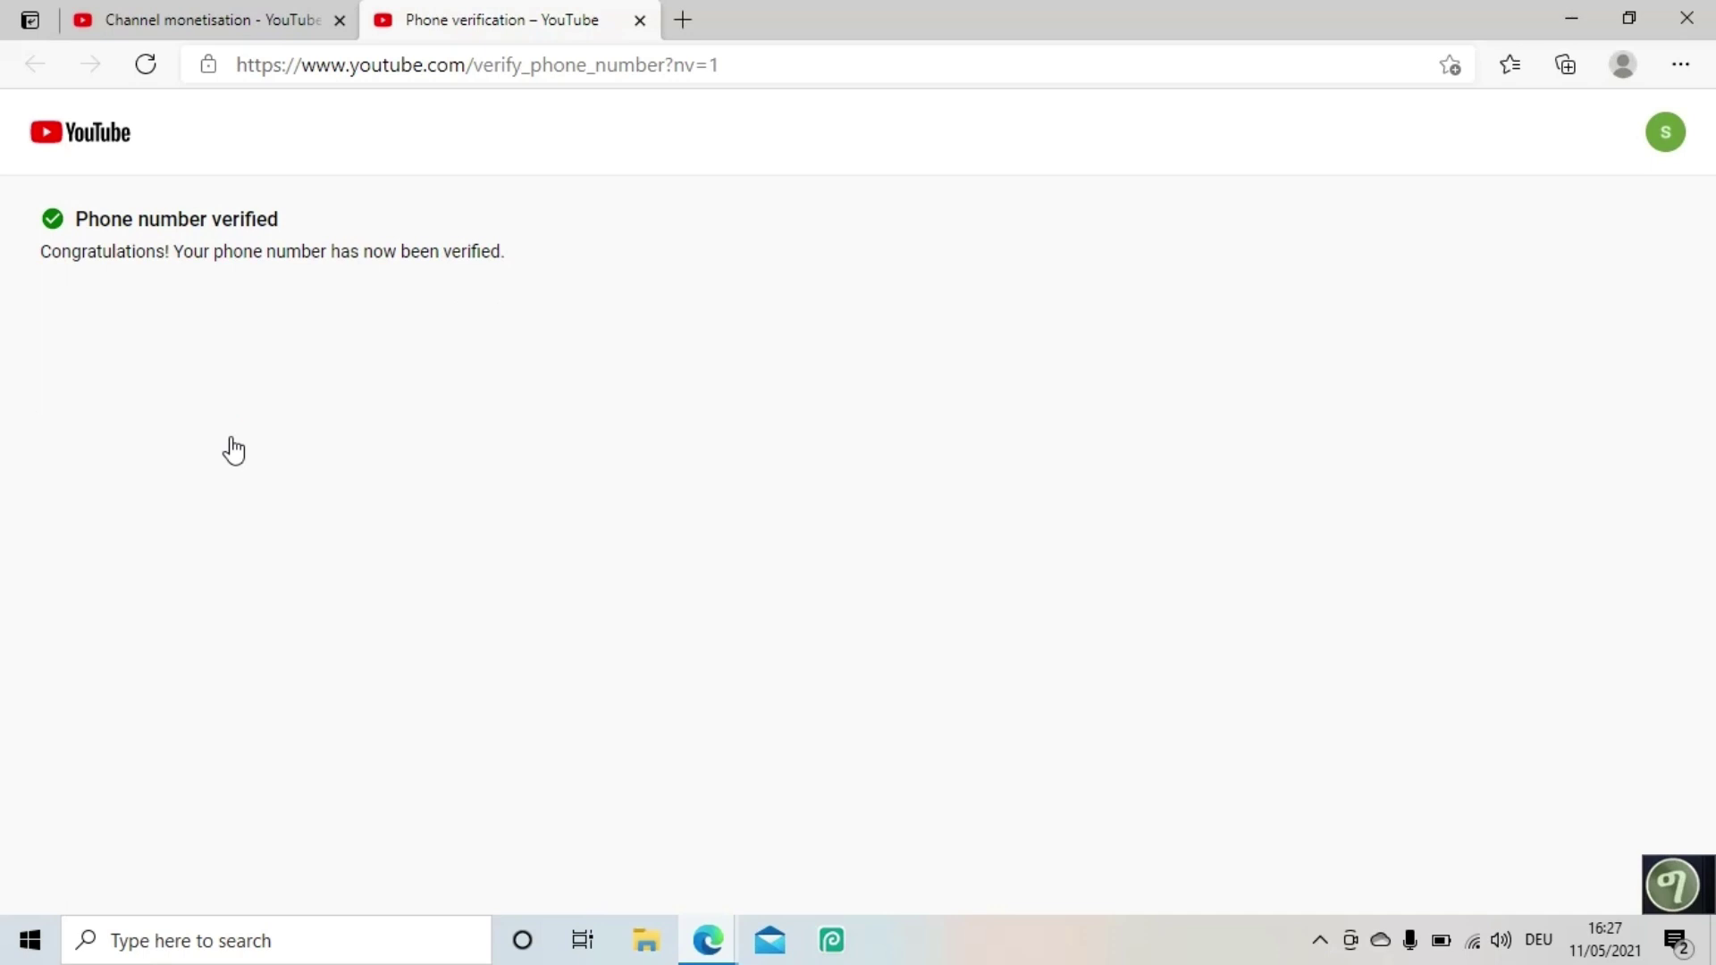
{"action": "left_click", "coordinate": [643, 20]}
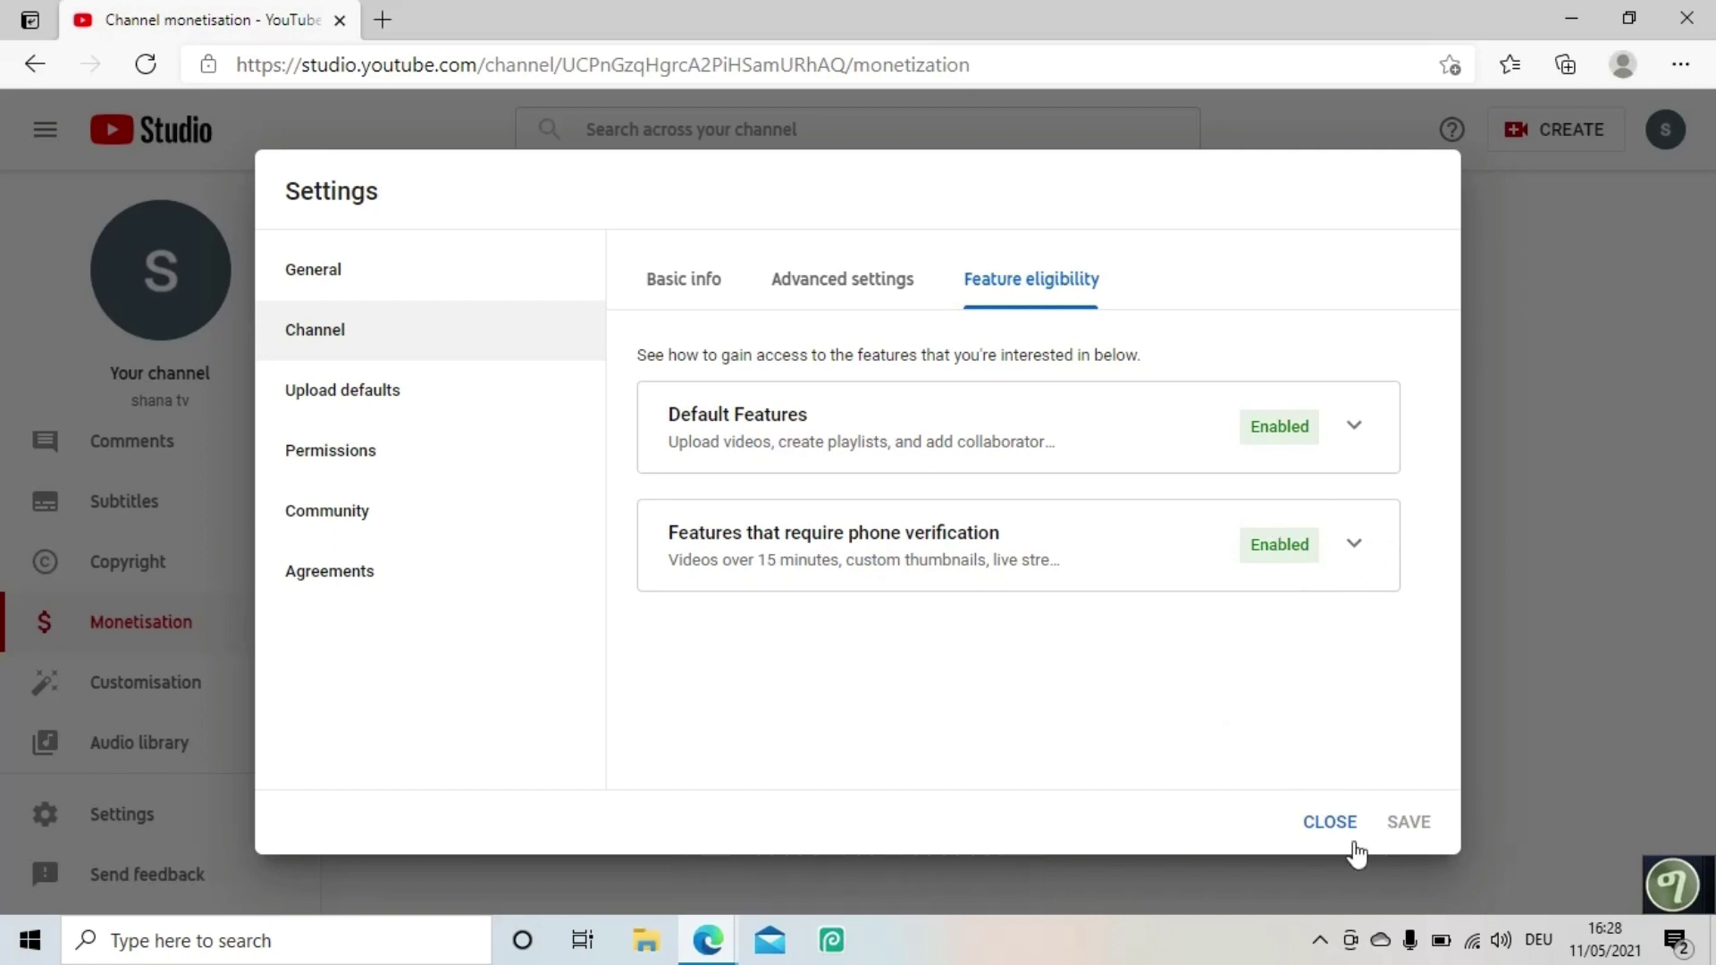
Close Settings and get back to the channel's Monetisation page
{"action": "left_click", "coordinate": [1332, 823]}
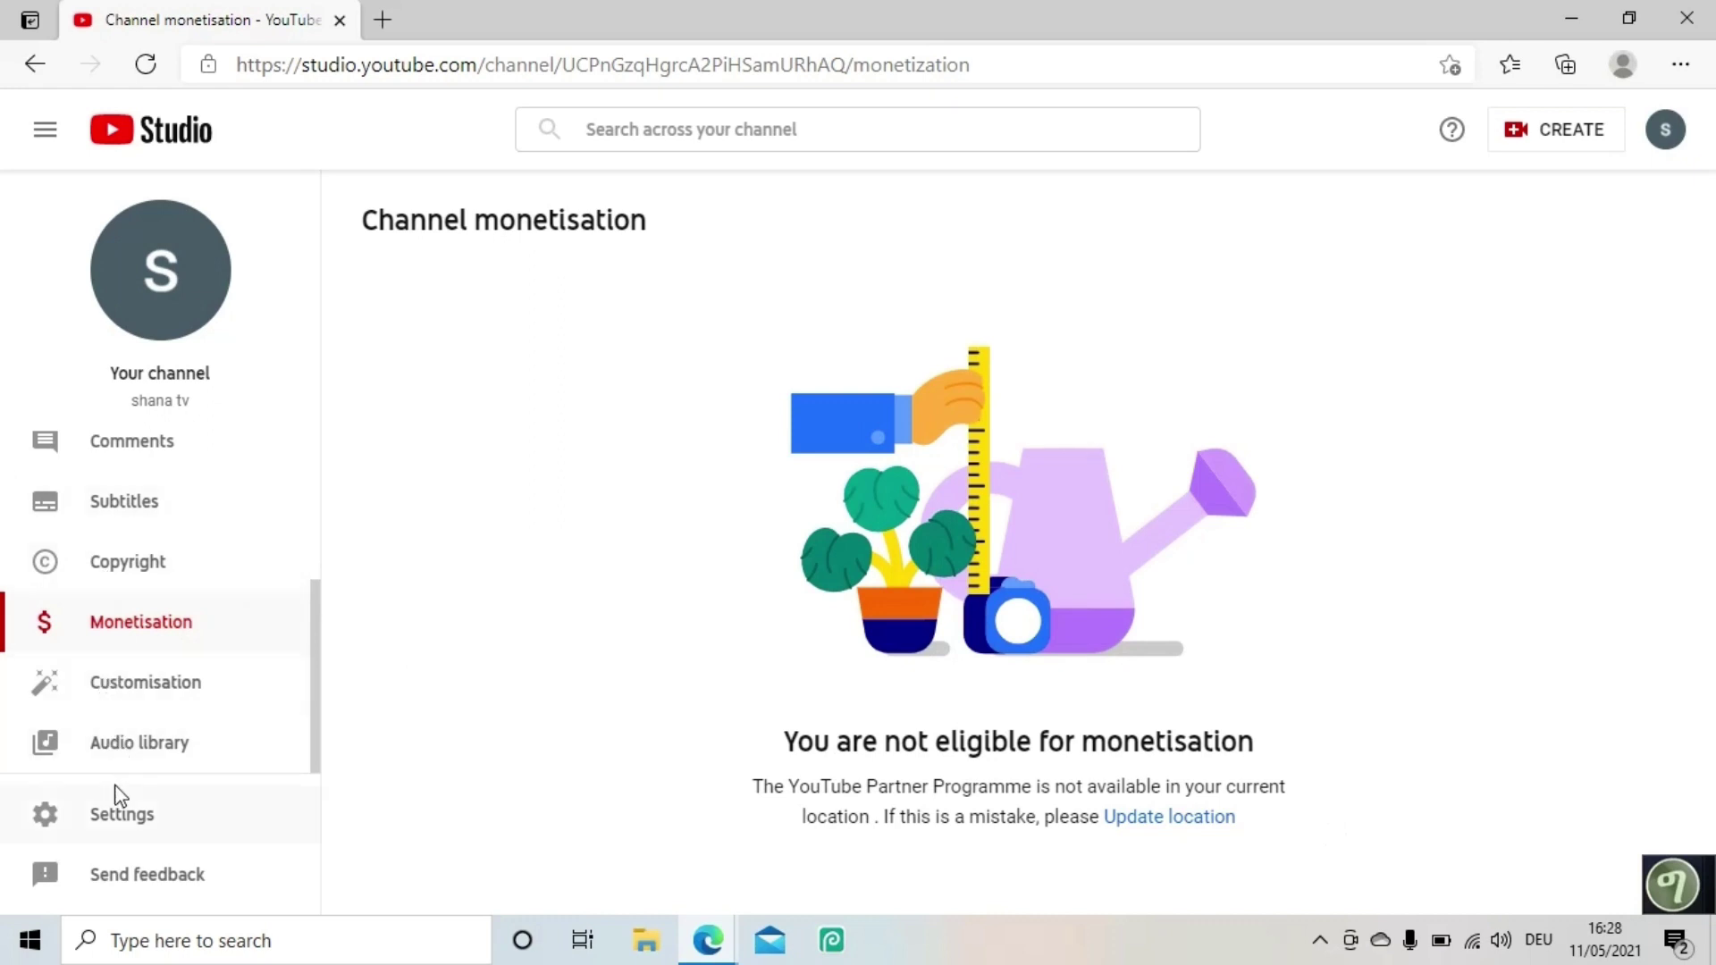
{"action": "left_click", "coordinate": [105, 458]}
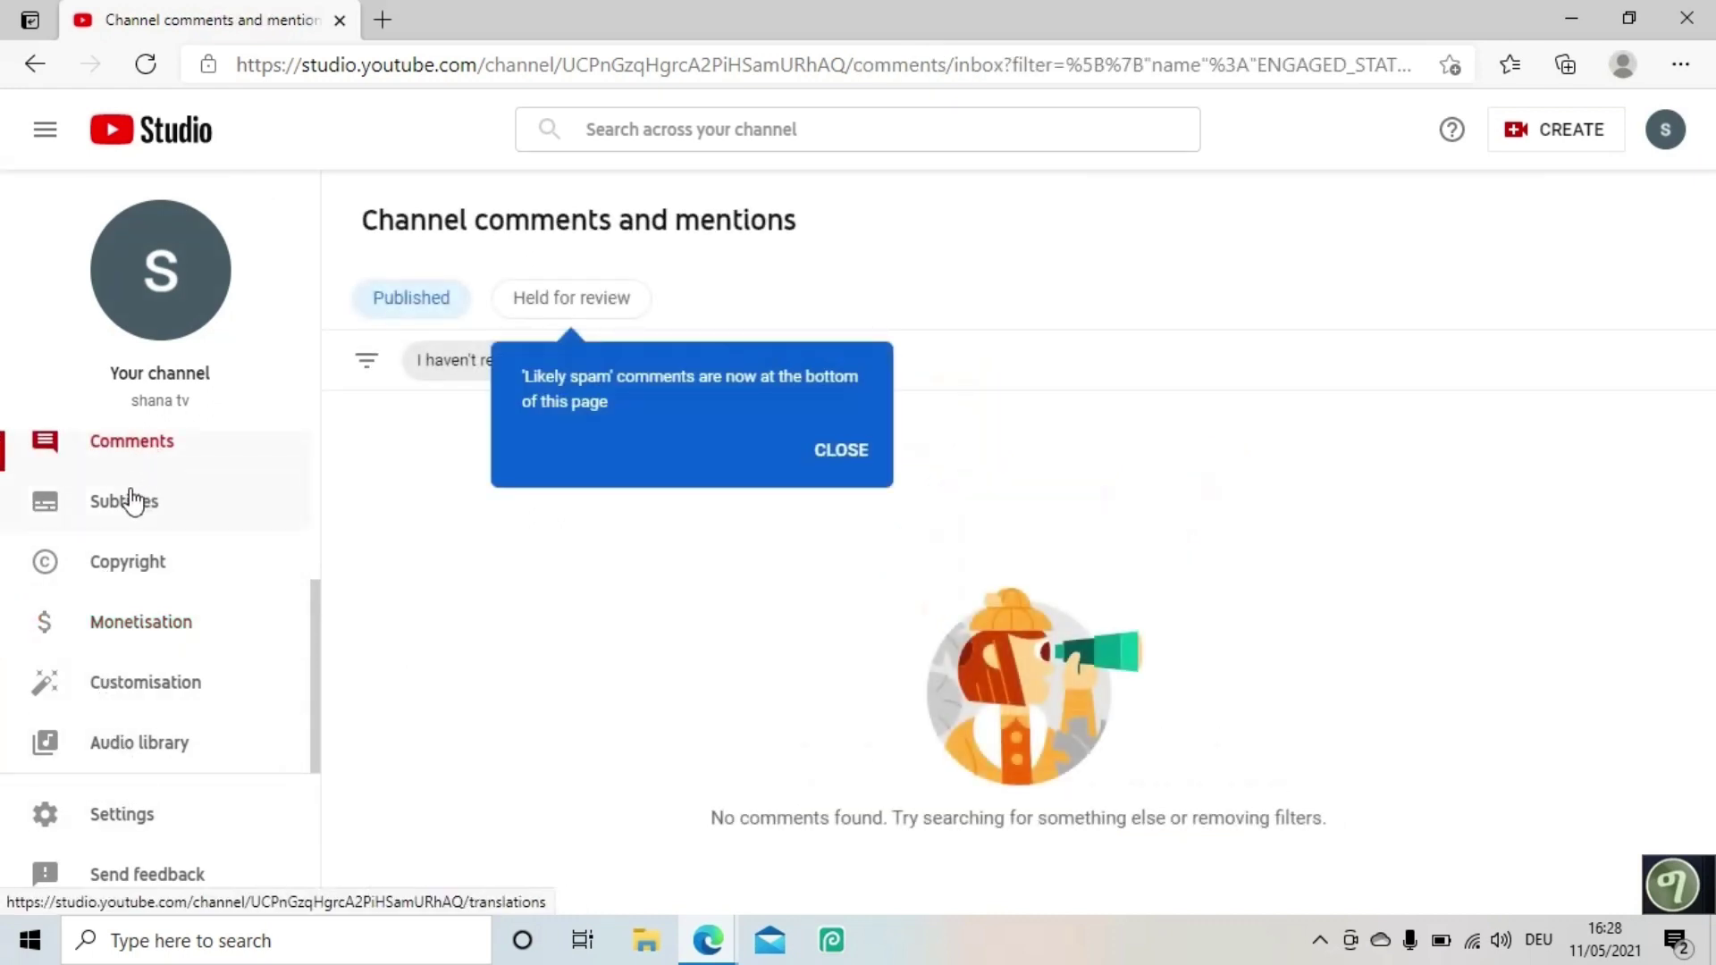
{"action": "left_click", "coordinate": [109, 632]}
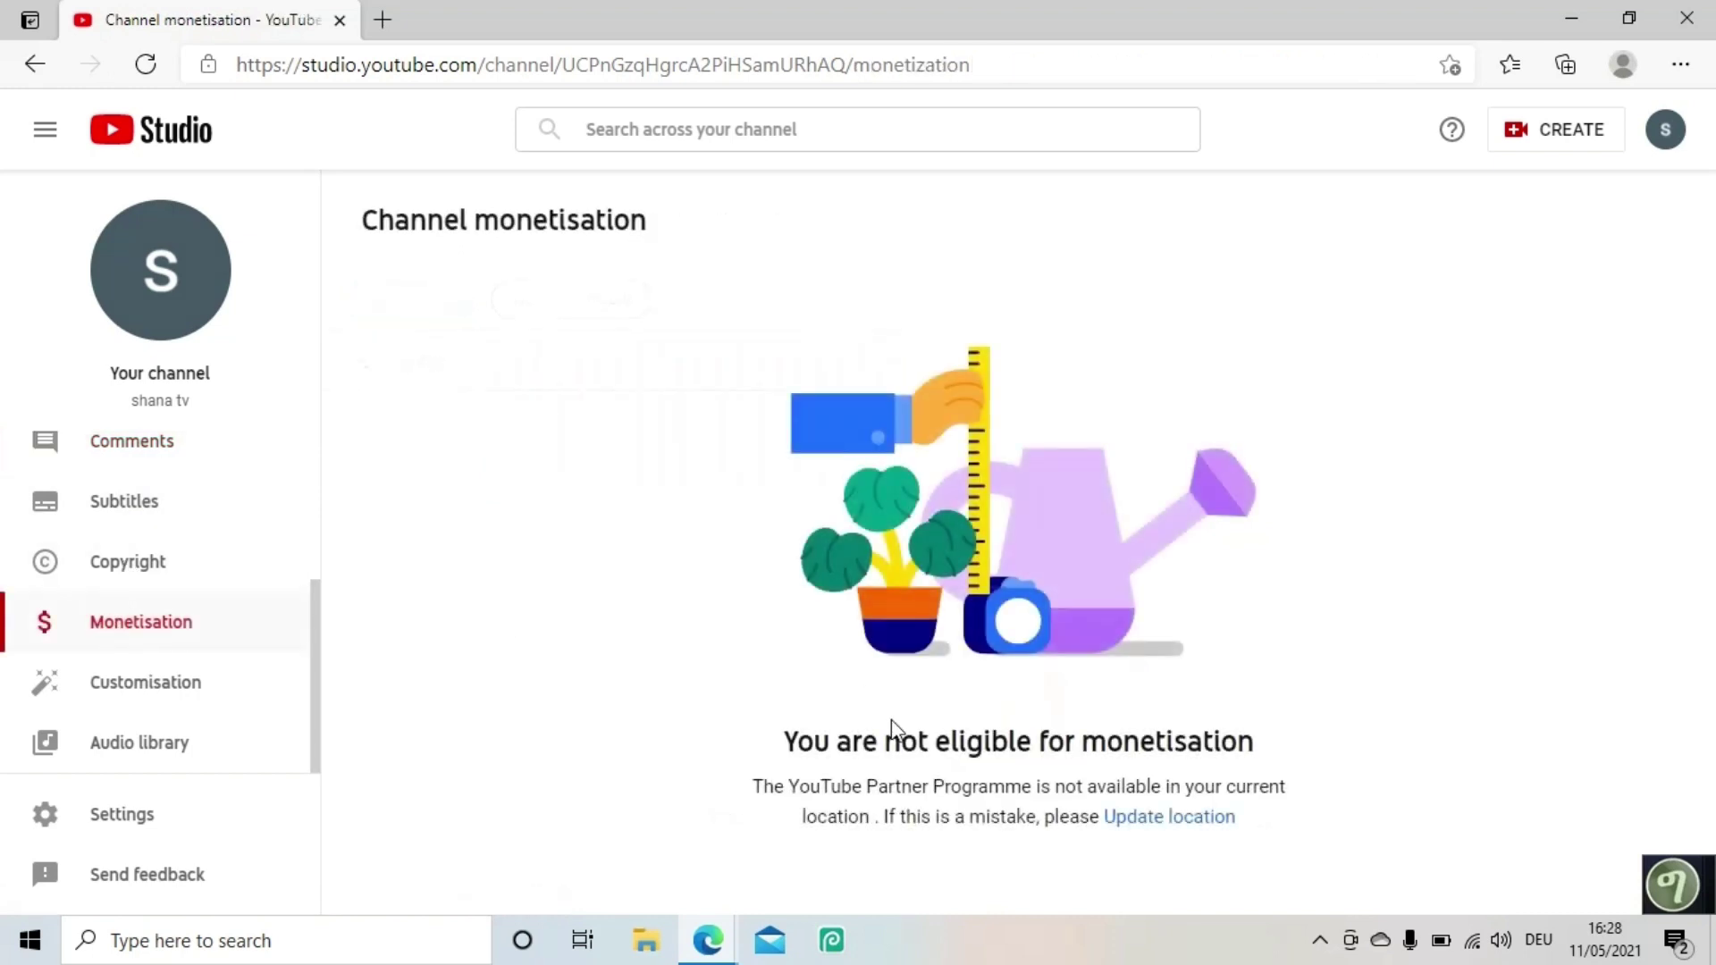
Set the channel's country of residence to Germany and save it
{"action": "left_click", "coordinate": [1182, 818]}
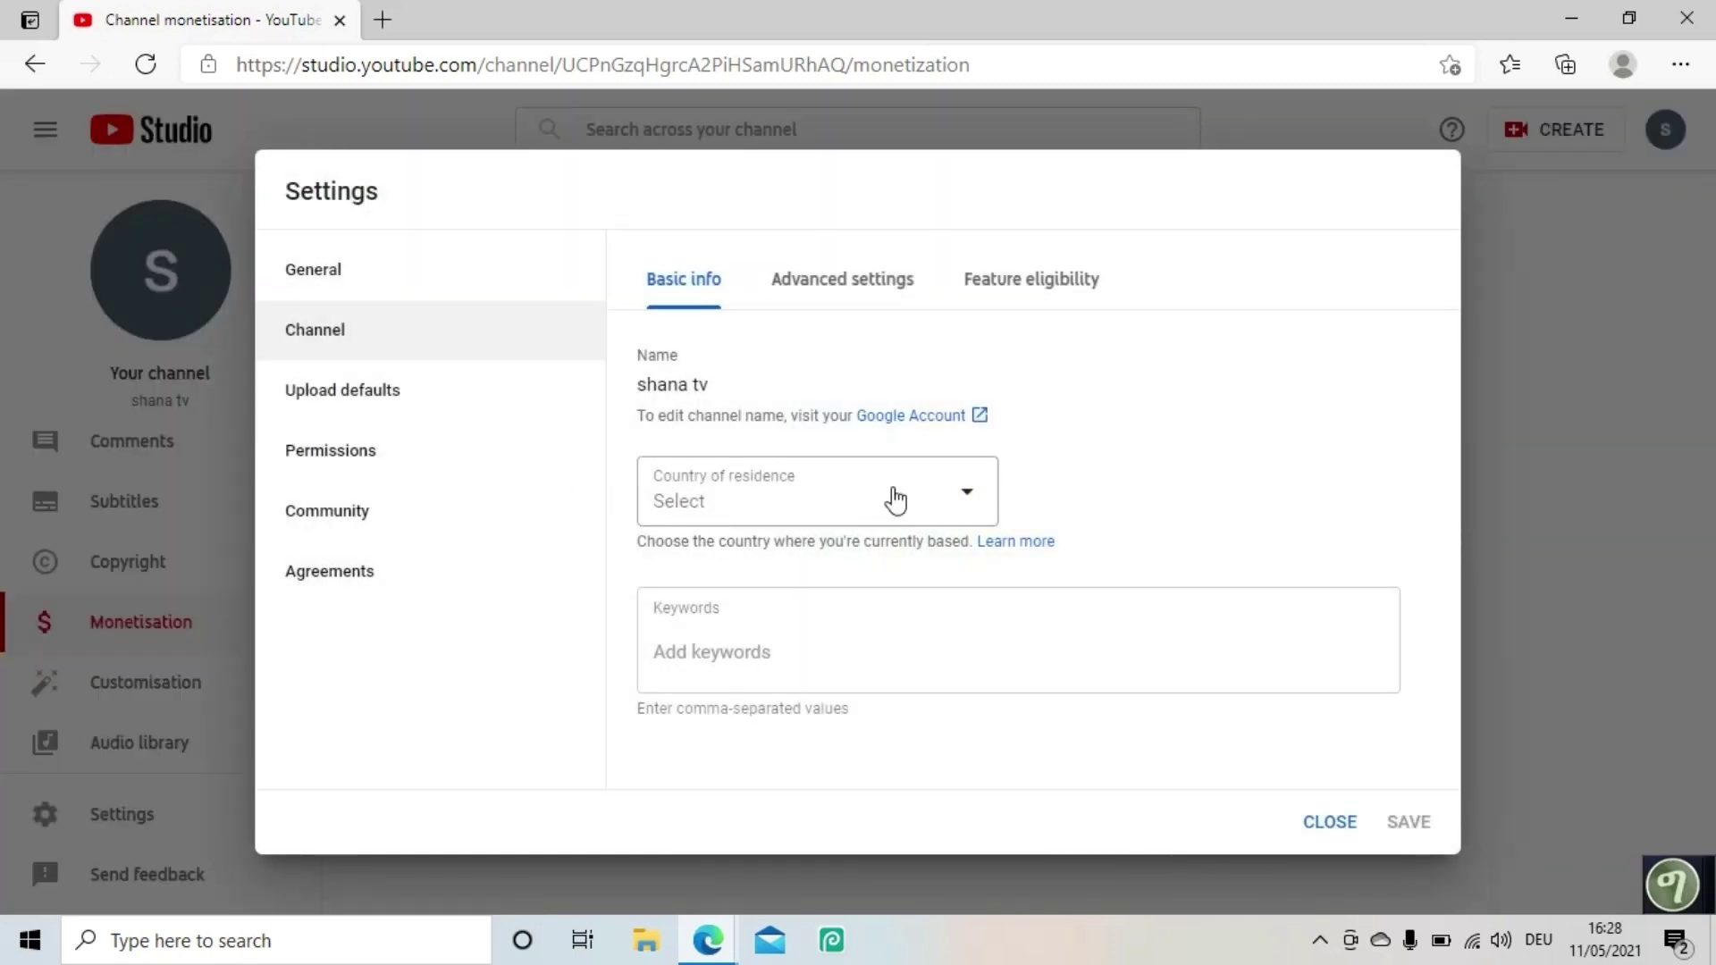
{"action": "left_click", "coordinate": [969, 506]}
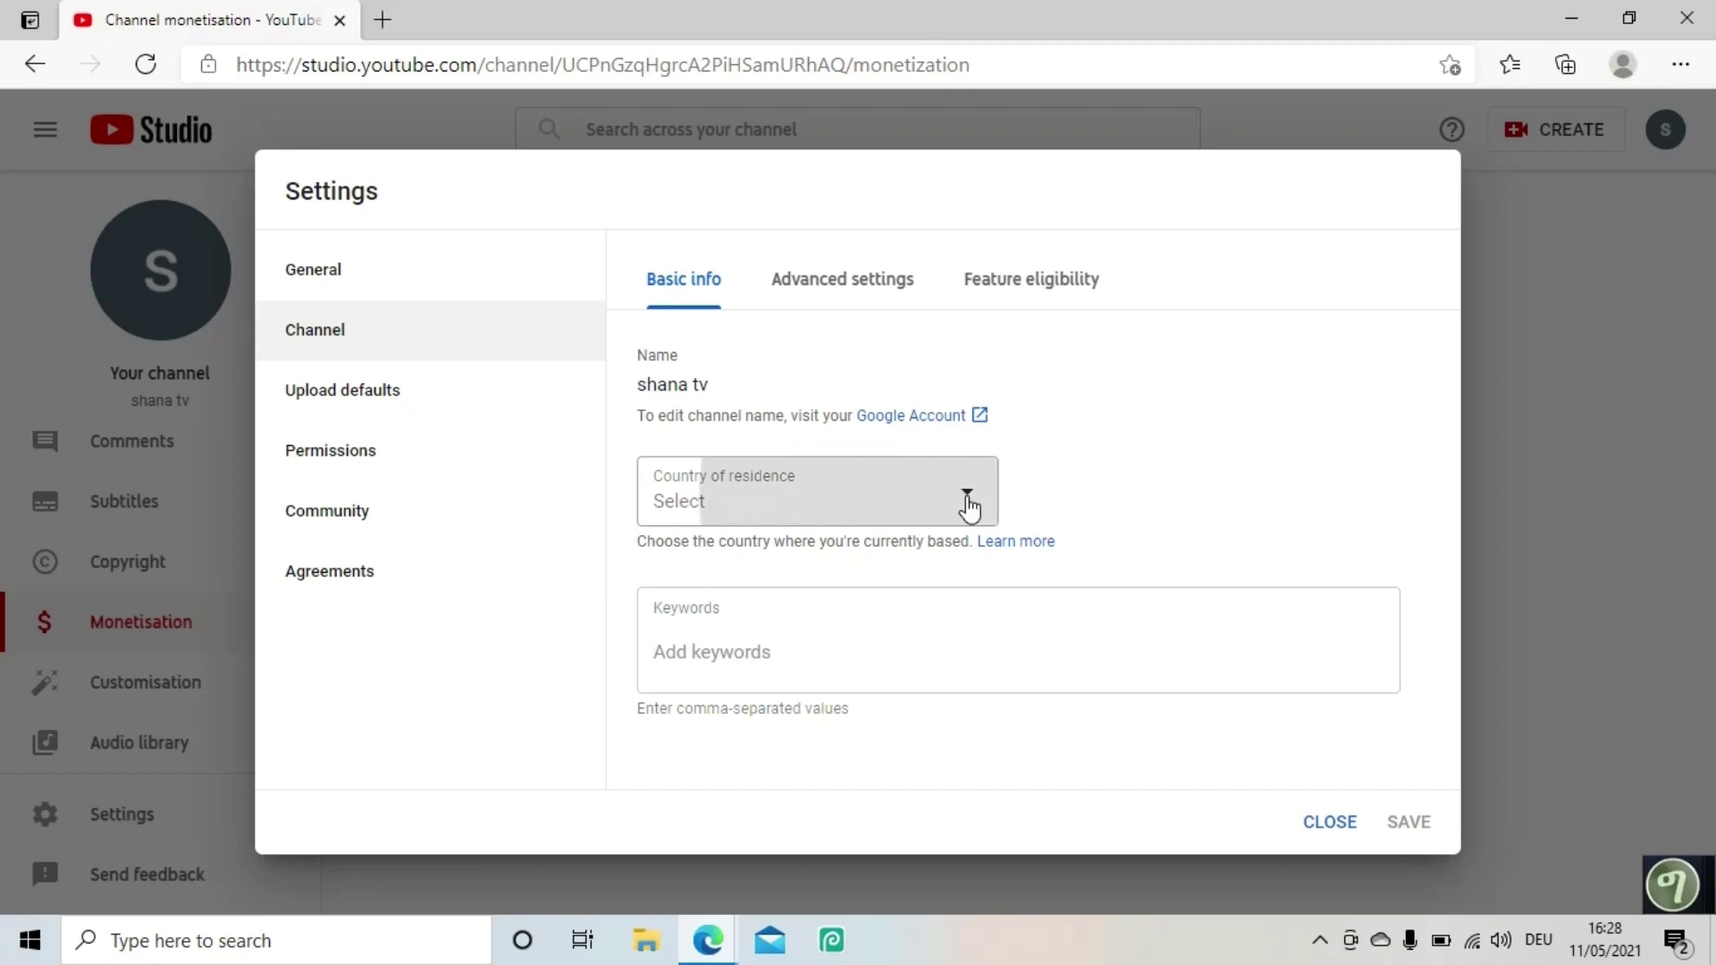
{"action": "left_click", "coordinate": [967, 497]}
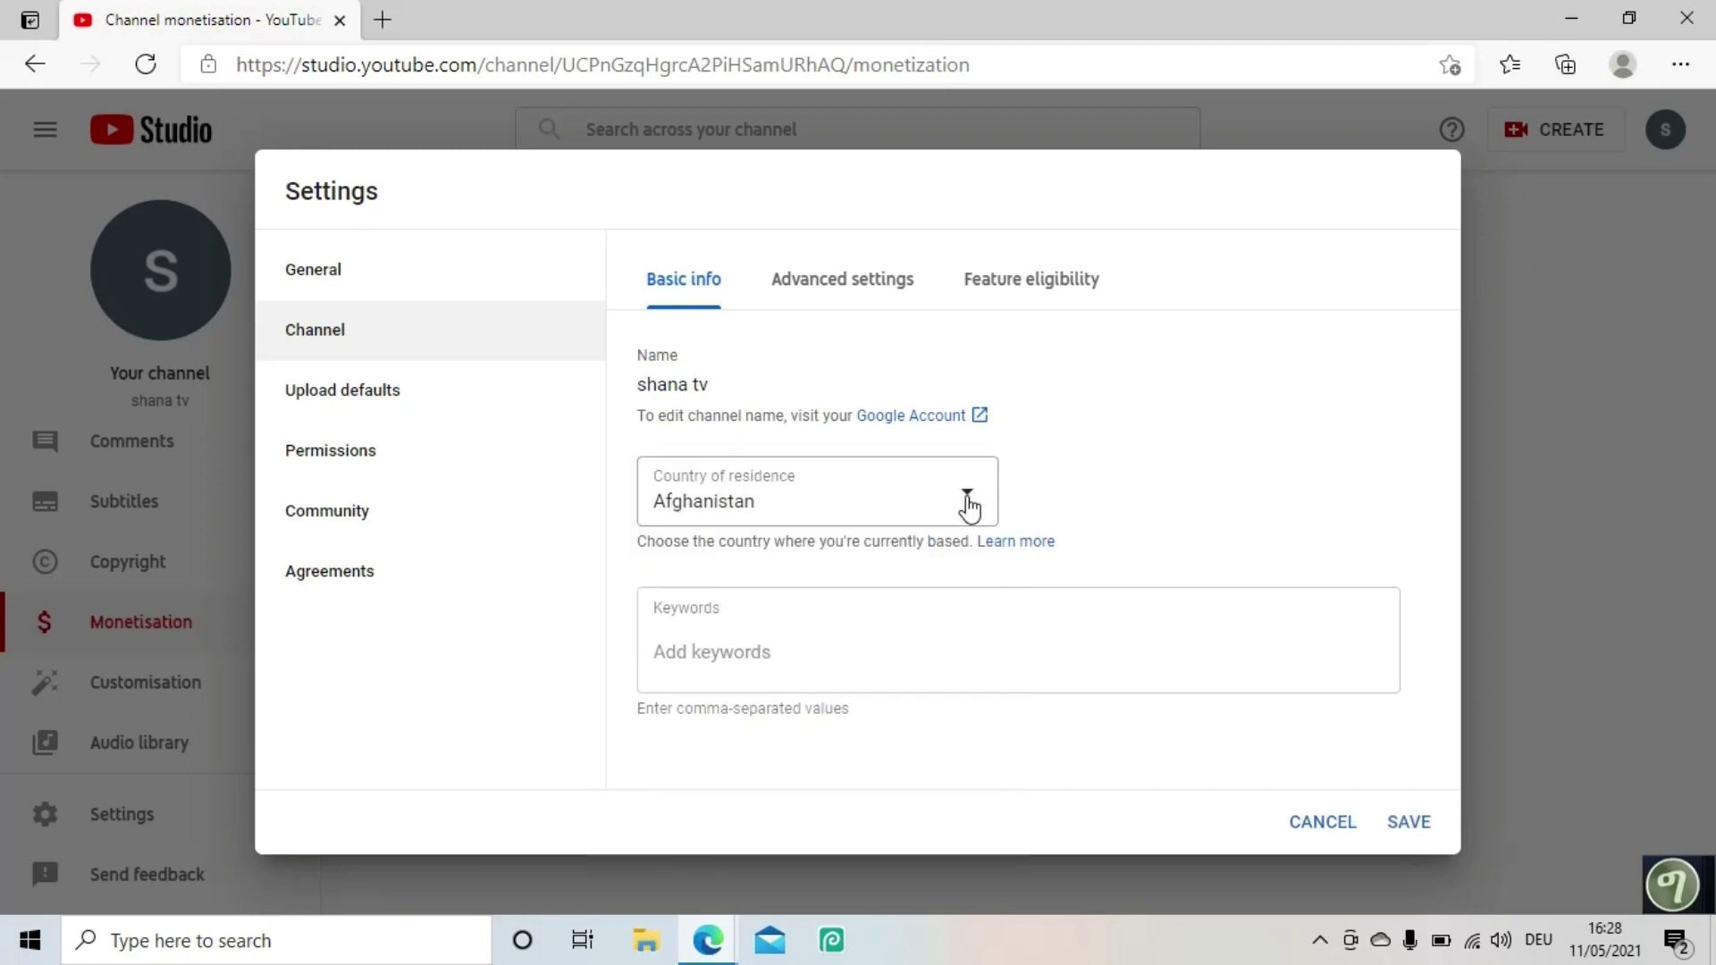
{"action": "left_click", "coordinate": [969, 505]}
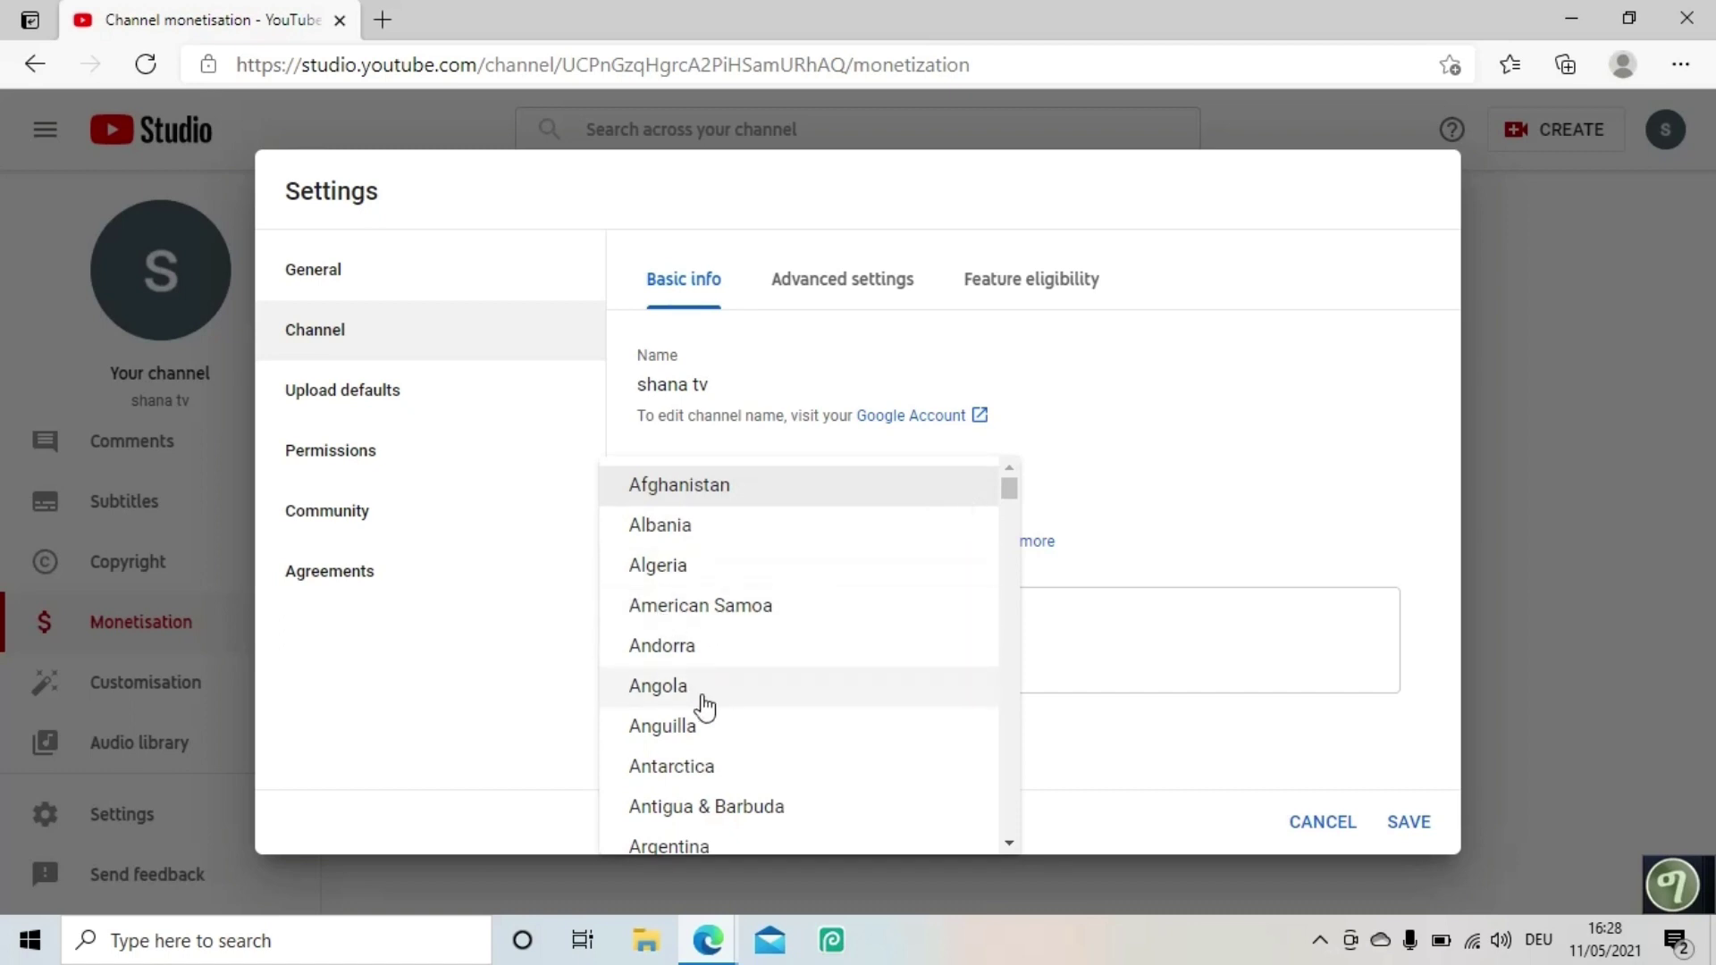
{"action": "scroll", "coordinate": [705, 706], "scroll_direction": "down", "scroll_amount": 15}
{"action": "scroll", "coordinate": [705, 707], "scroll_direction": "down", "scroll_amount": 9}
{"action": "scroll", "coordinate": [705, 706], "scroll_direction": "down", "scroll_amount": 9}
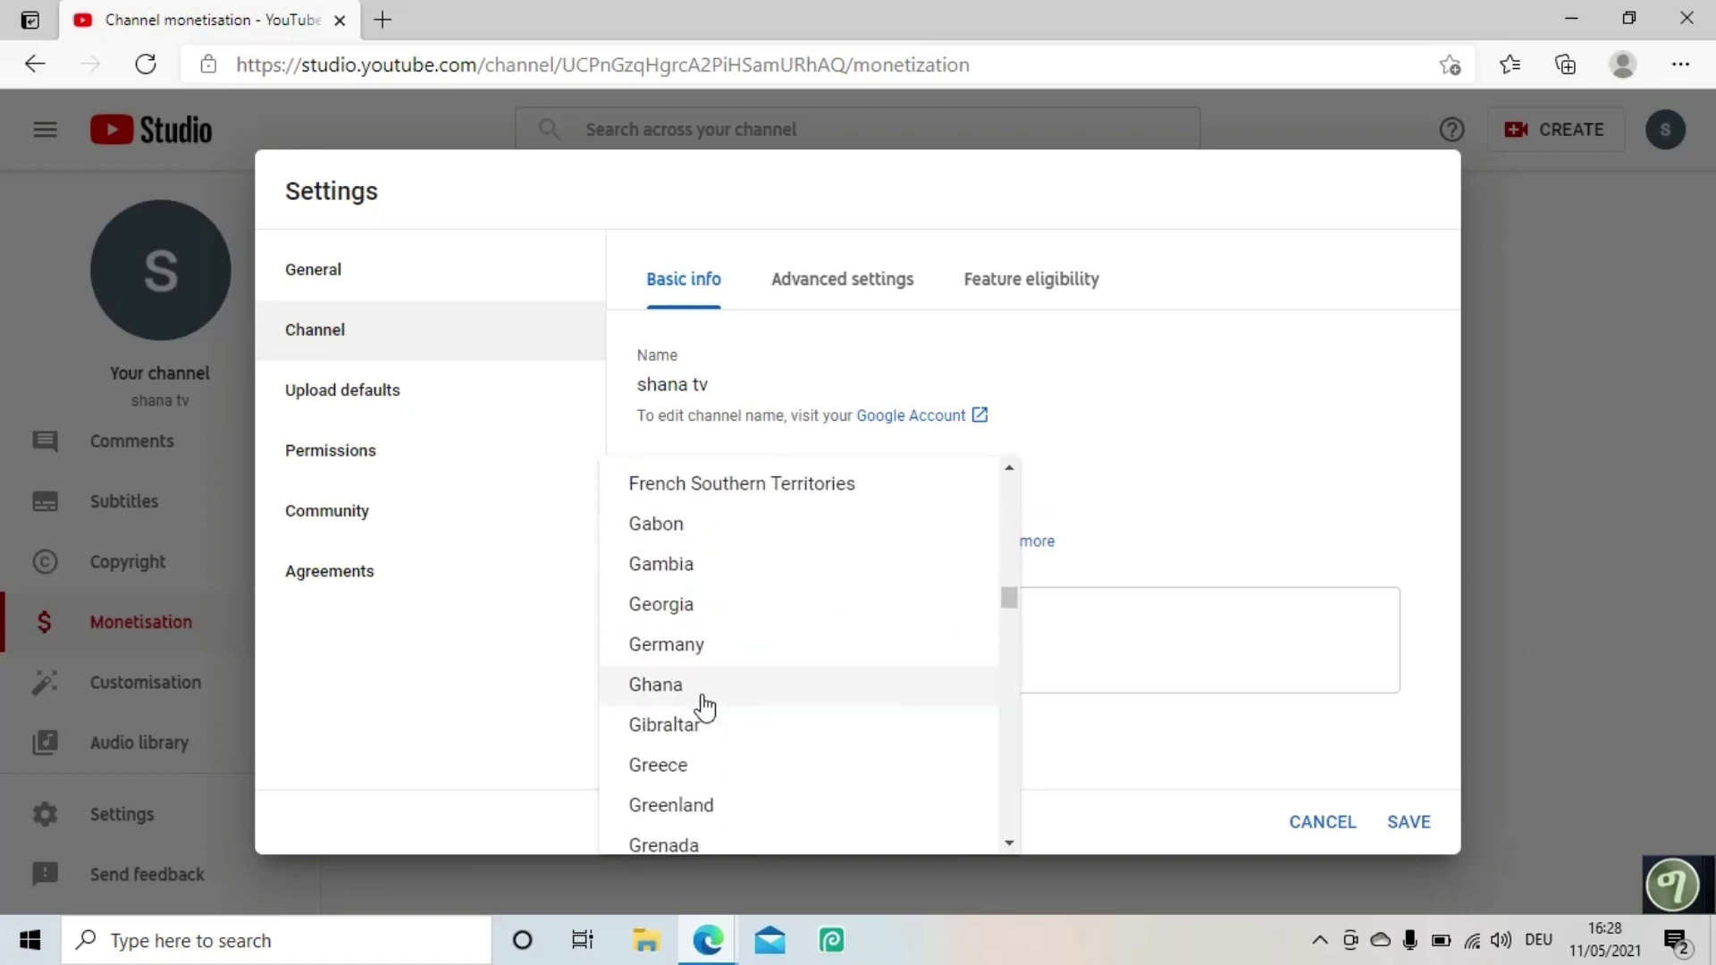
{"action": "left_click", "coordinate": [681, 649]}
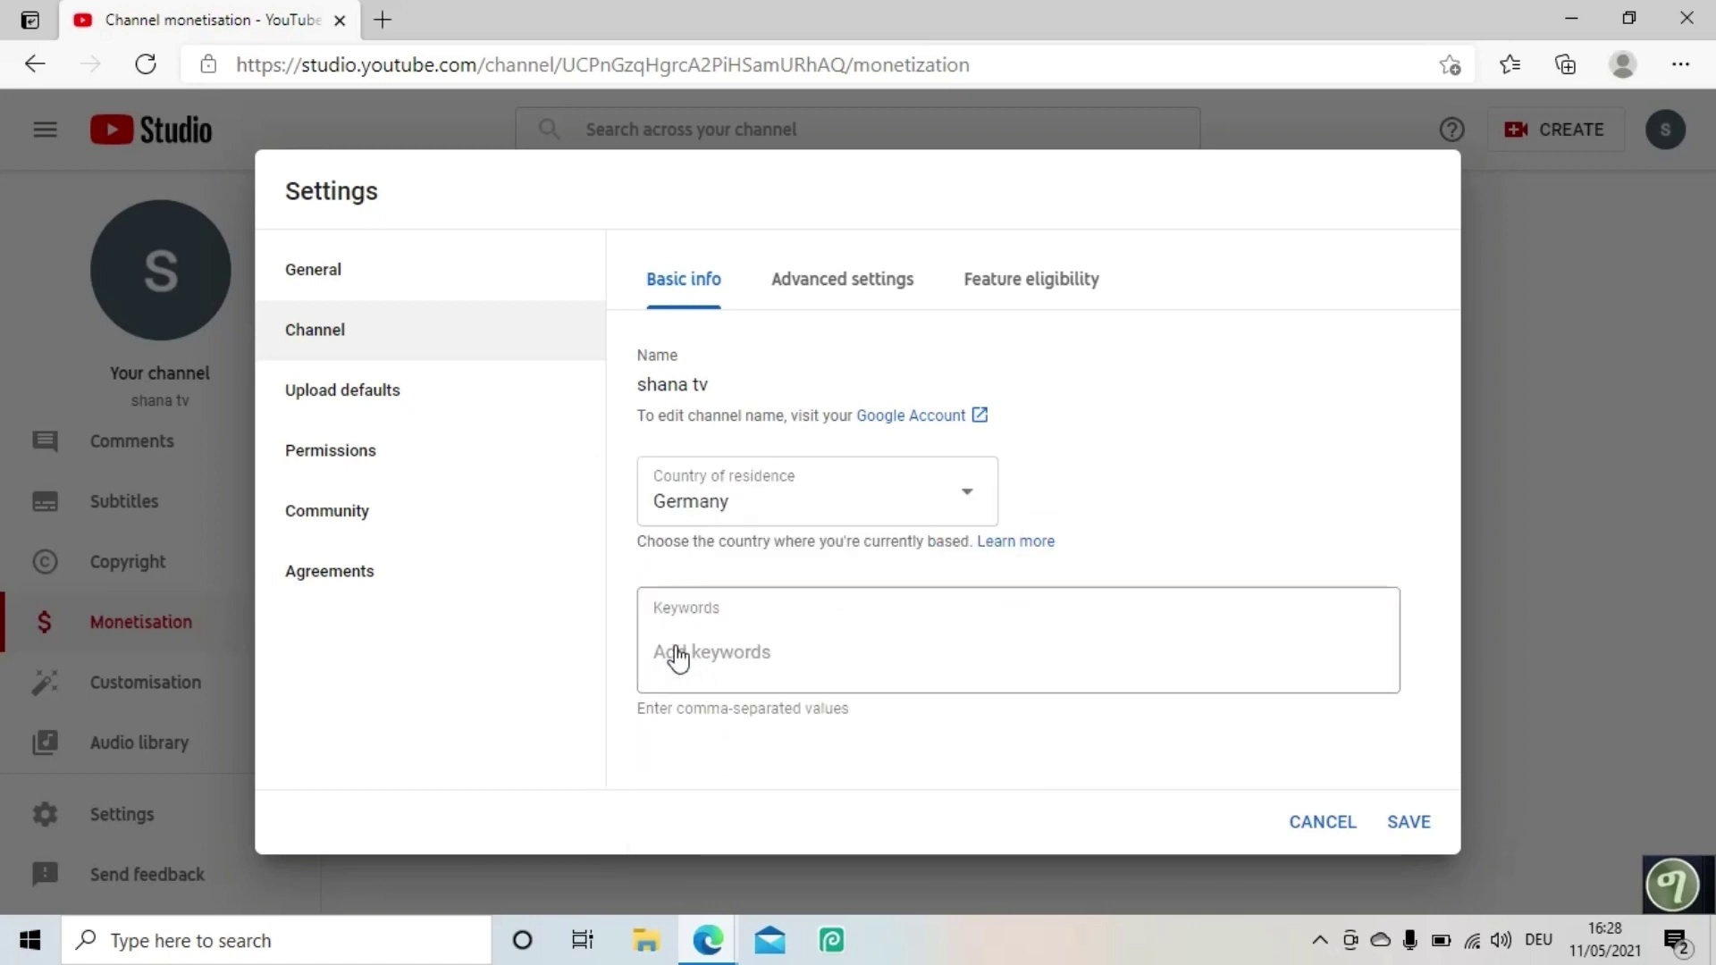
{"action": "left_click", "coordinate": [1410, 824]}
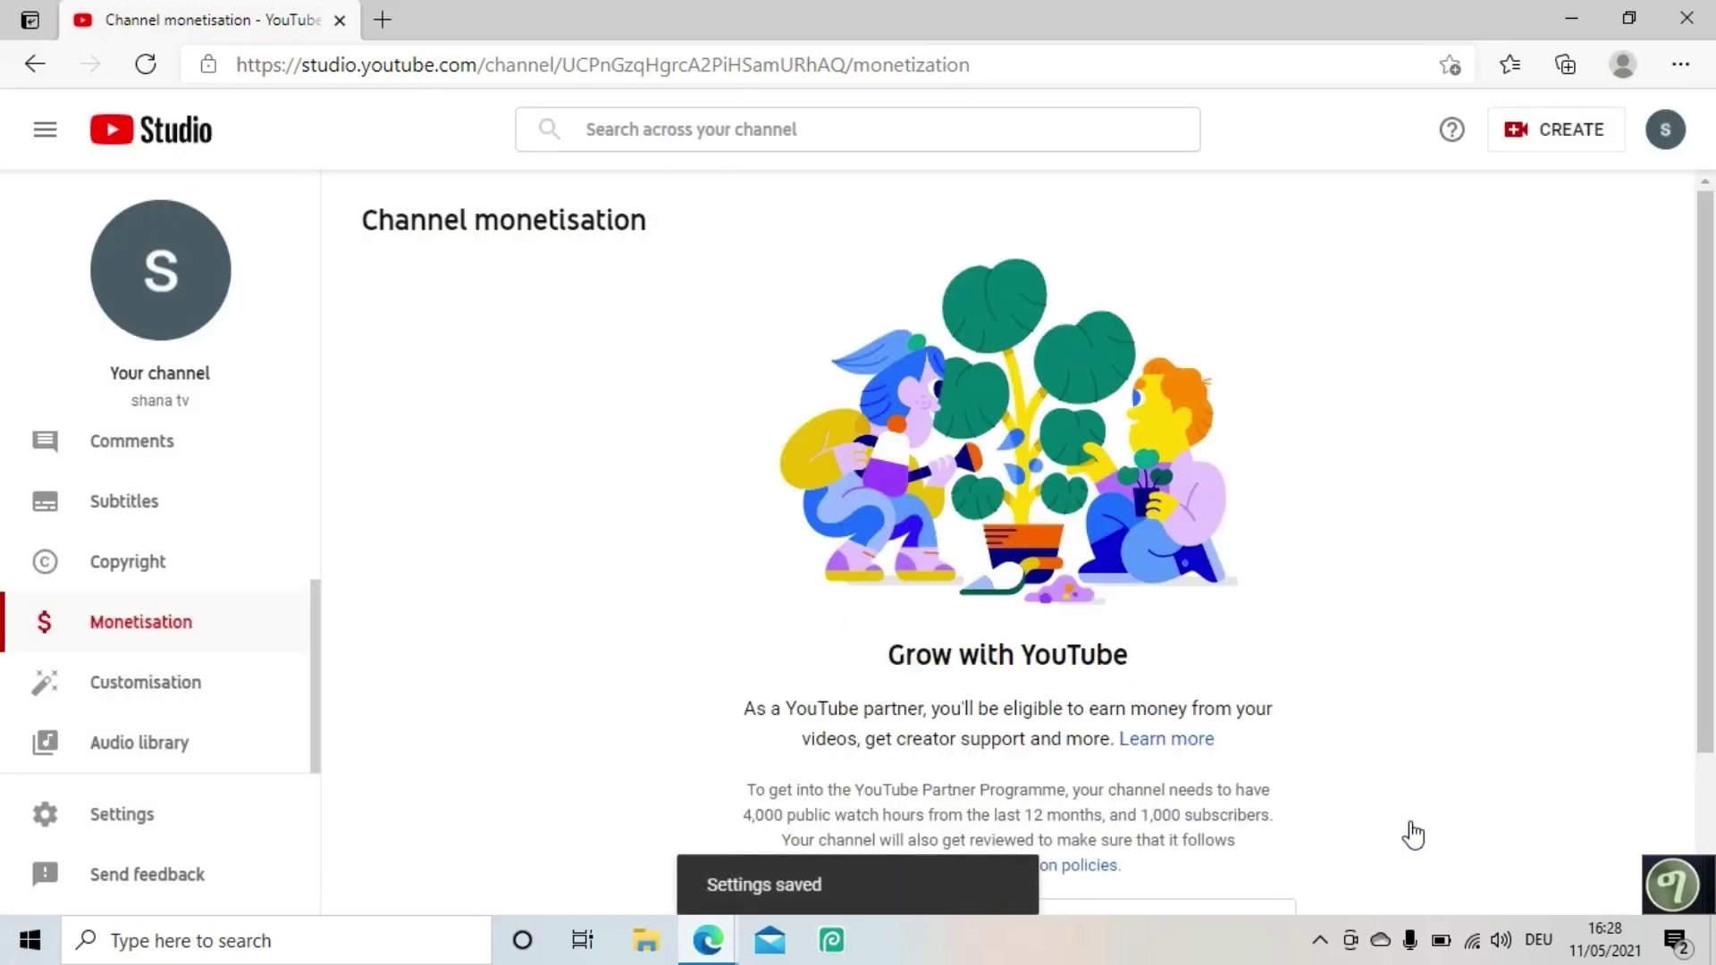
Request an email alert for monetisation eligibility, then go to the Comments page
{"action": "scroll", "coordinate": [951, 728], "scroll_direction": "down", "scroll_amount": 2}
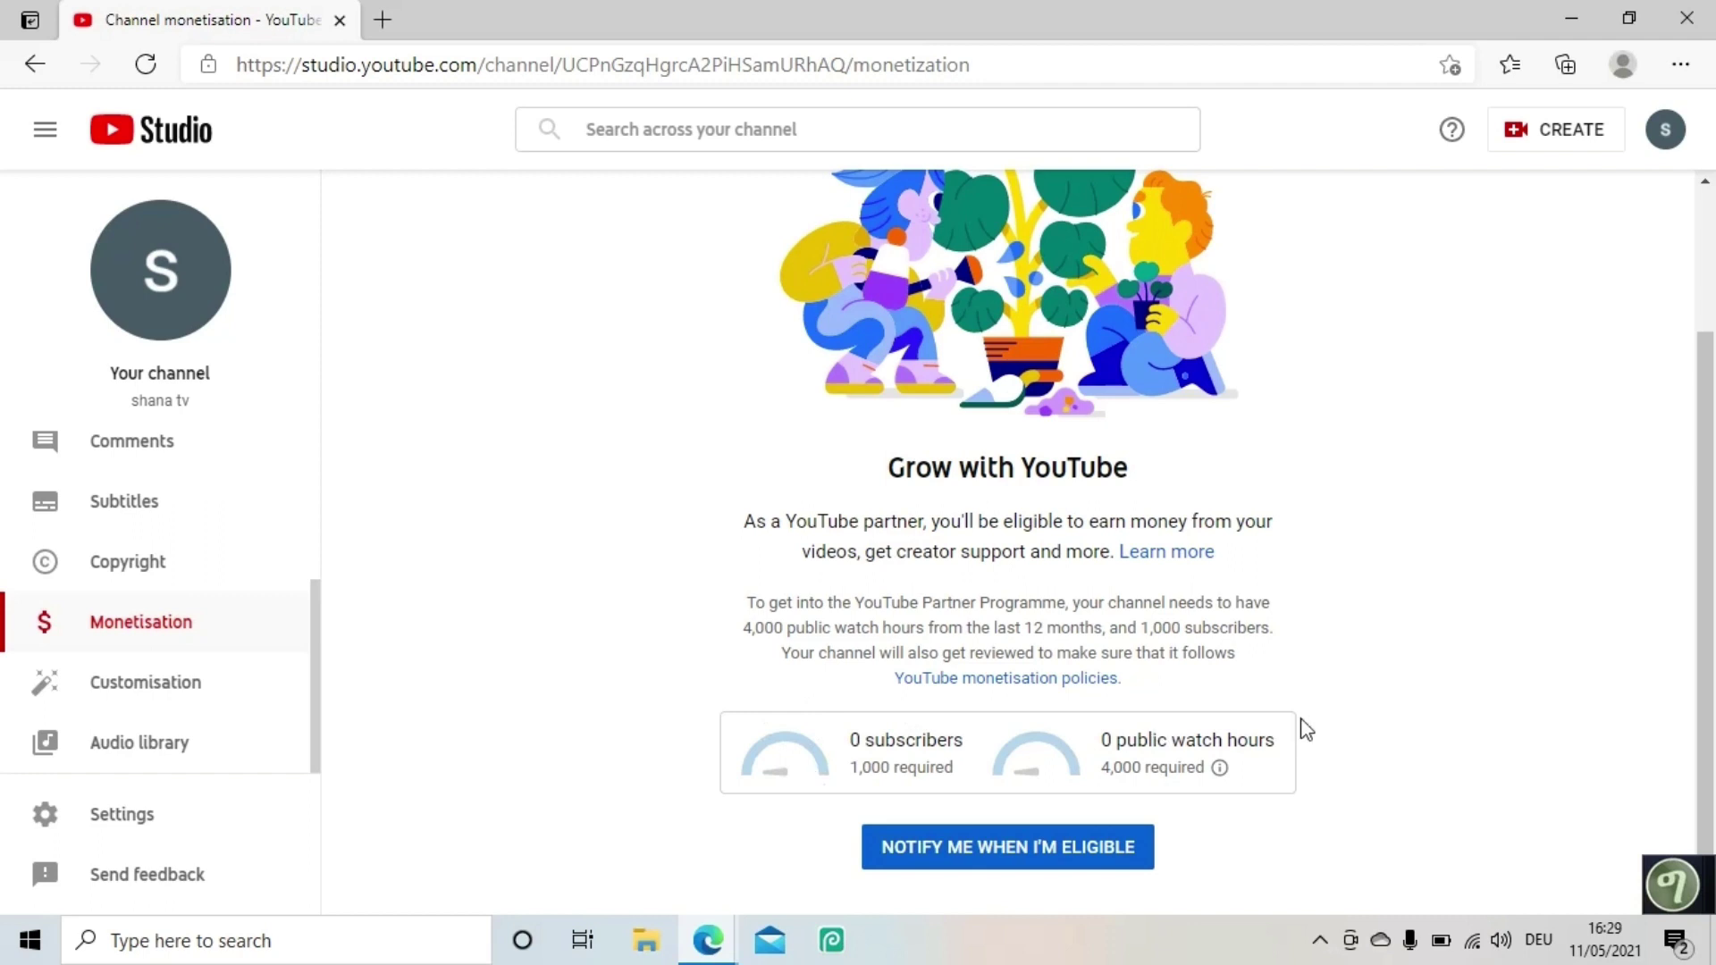
{"action": "left_click", "coordinate": [1220, 766]}
{"action": "left_click", "coordinate": [997, 860]}
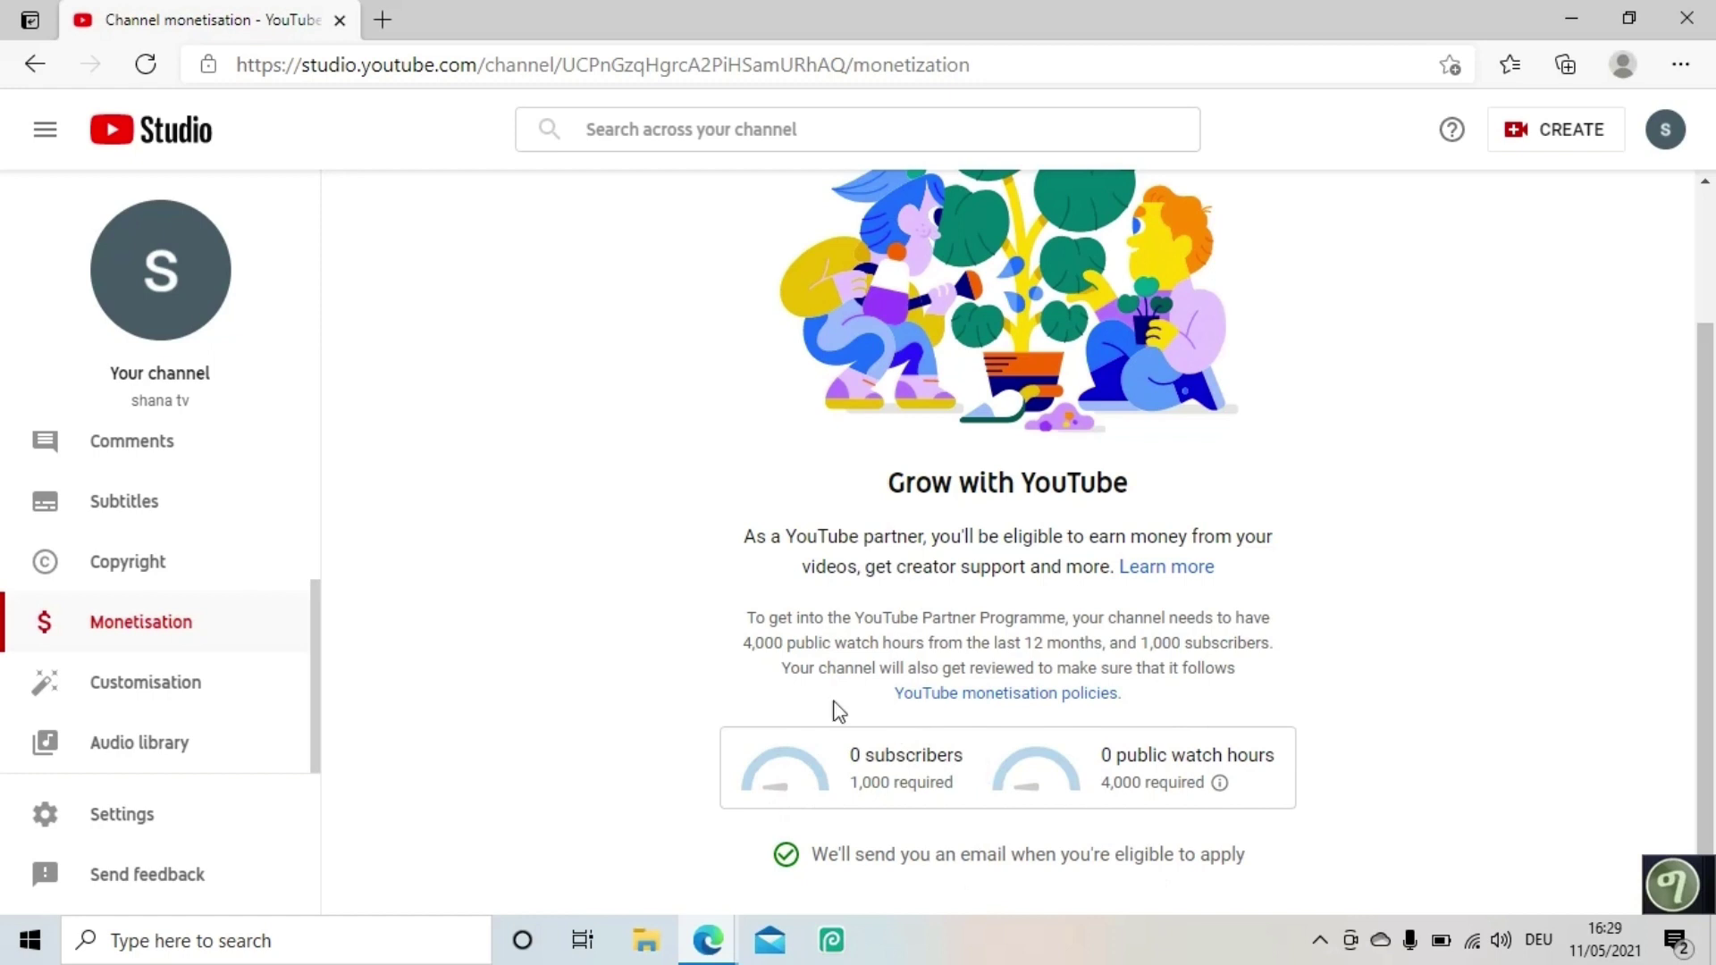
{"action": "left_click", "coordinate": [105, 447]}
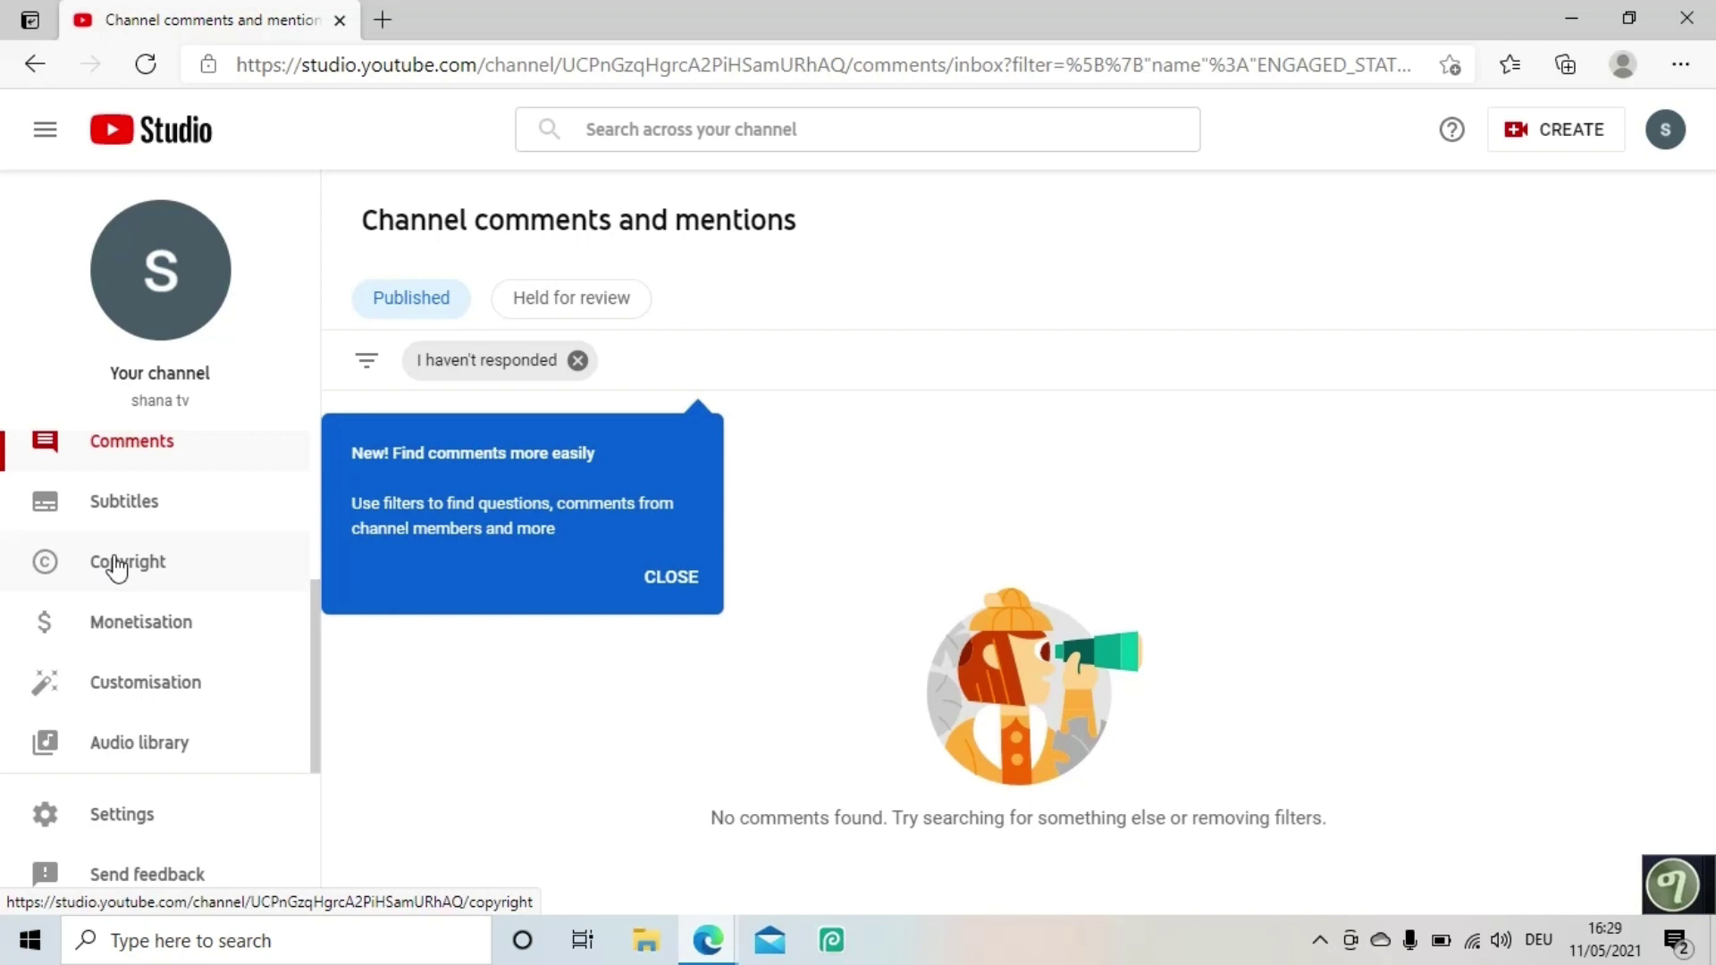
Open Customisation's Branding tab with its picture, banner image and video watermark uploads
{"action": "left_click", "coordinate": [132, 690]}
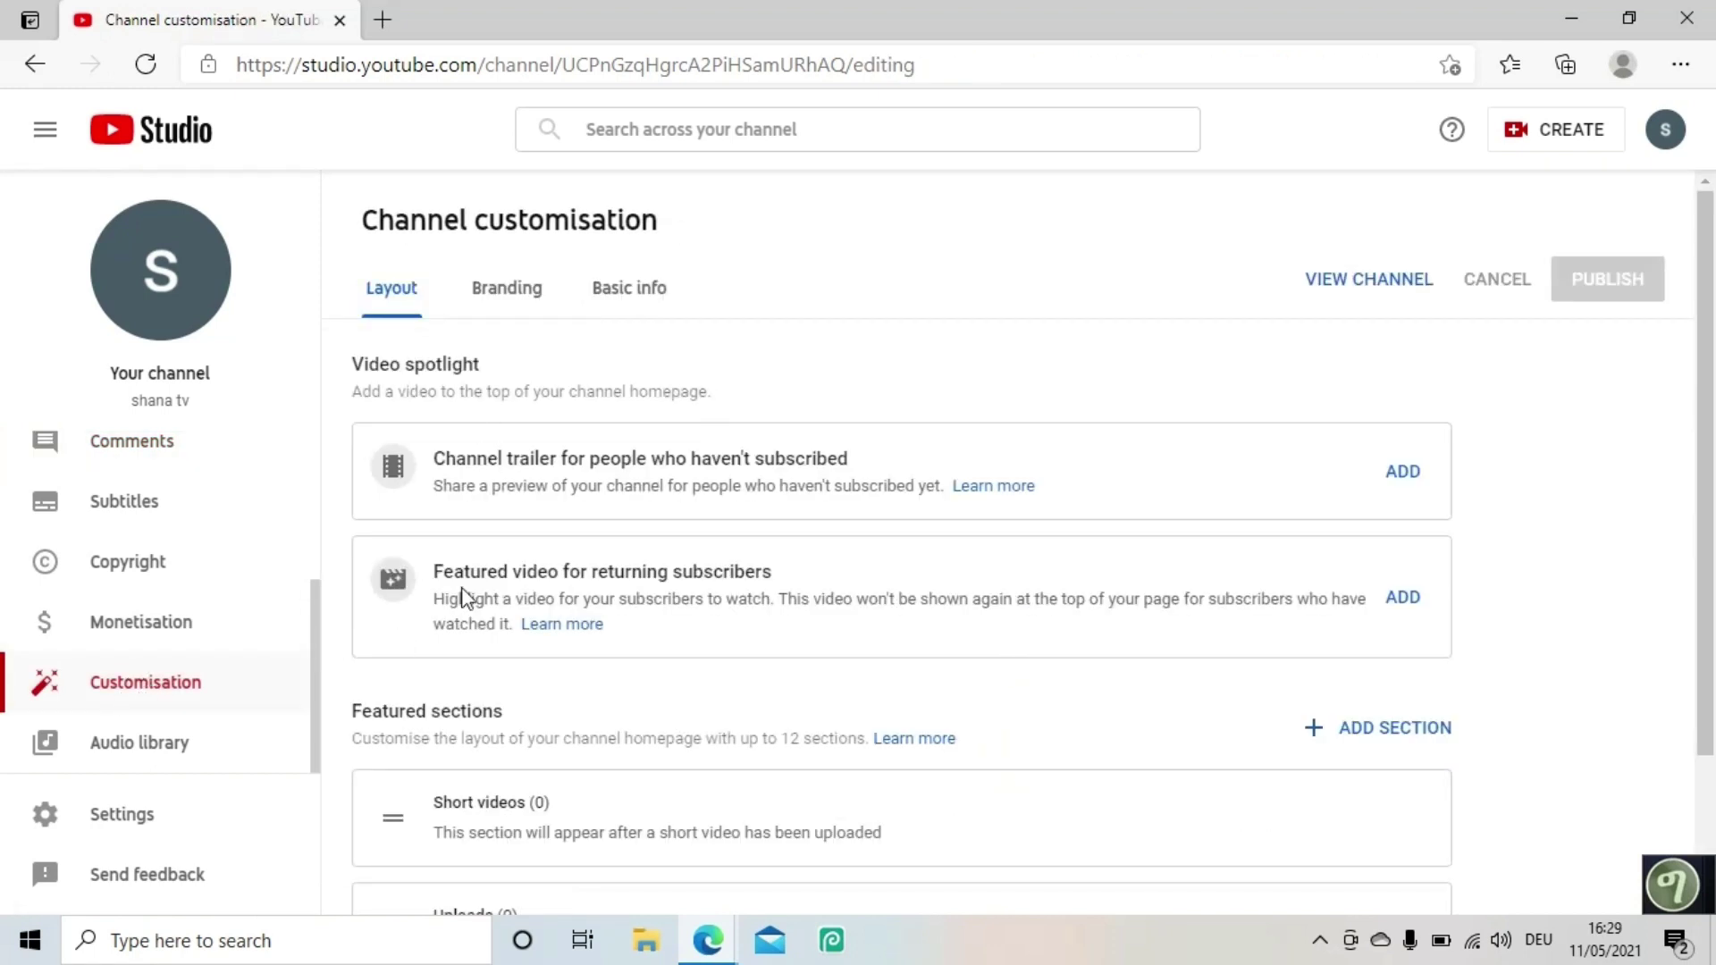
{"action": "scroll", "coordinate": [464, 597], "scroll_direction": "down", "scroll_amount": 2}
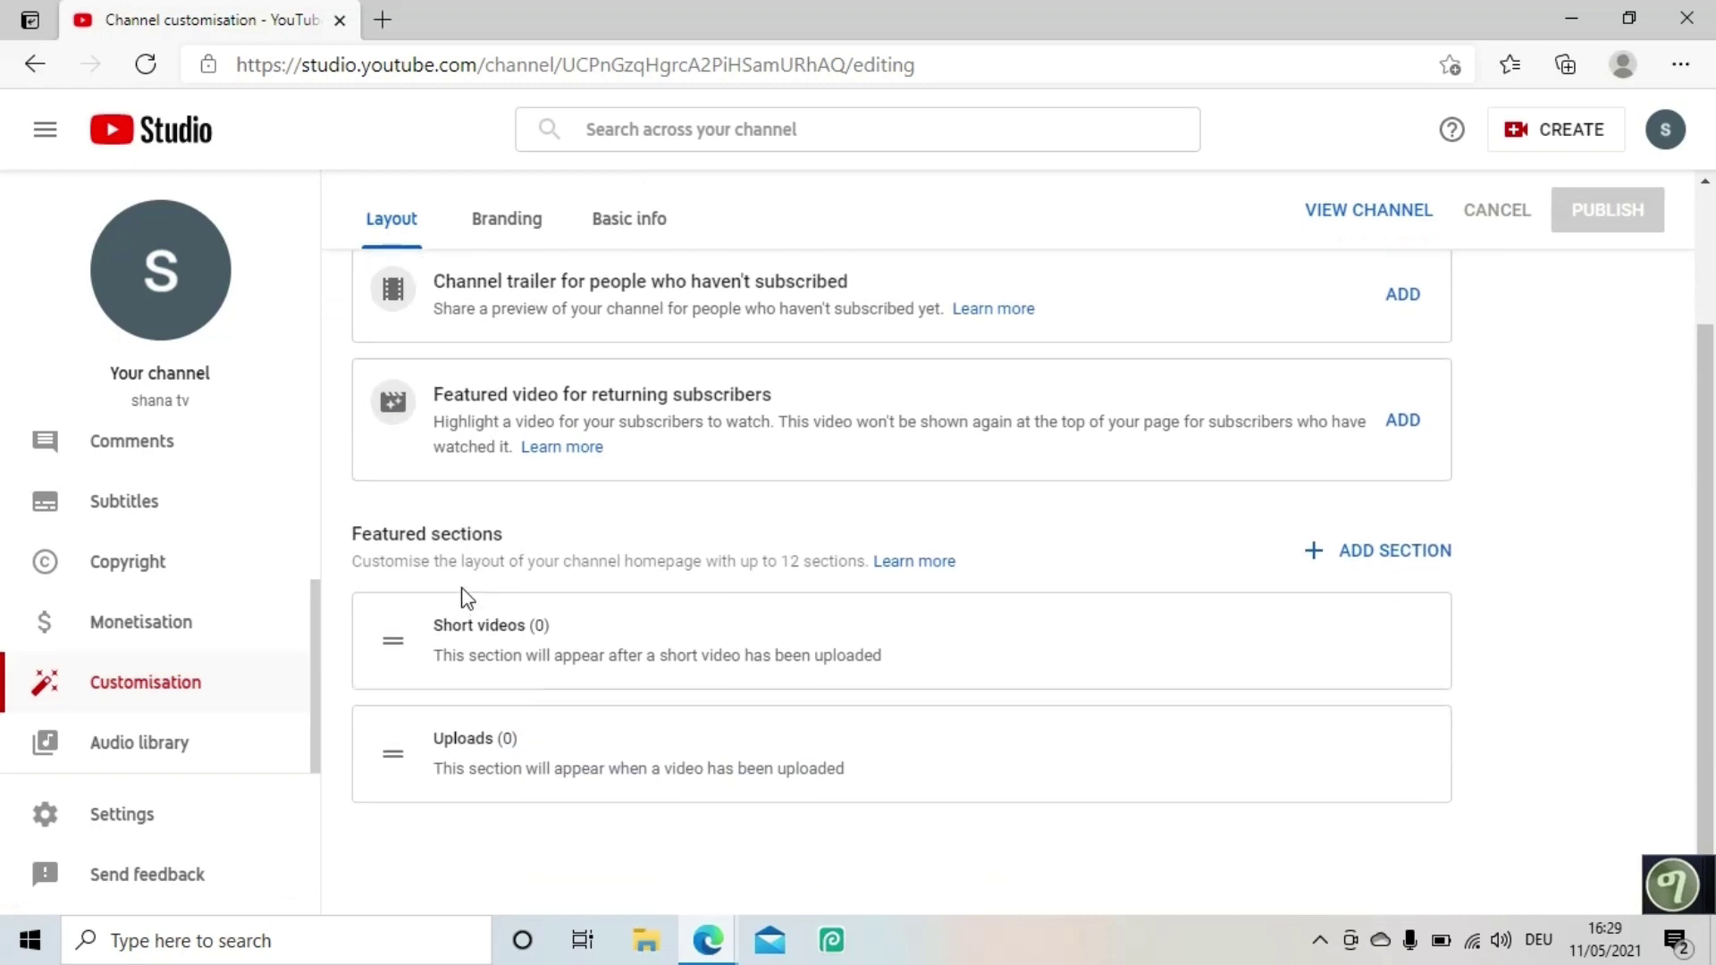
{"action": "scroll", "coordinate": [466, 597], "scroll_direction": "up", "scroll_amount": 1}
{"action": "scroll", "coordinate": [464, 597], "scroll_direction": "up", "scroll_amount": 1}
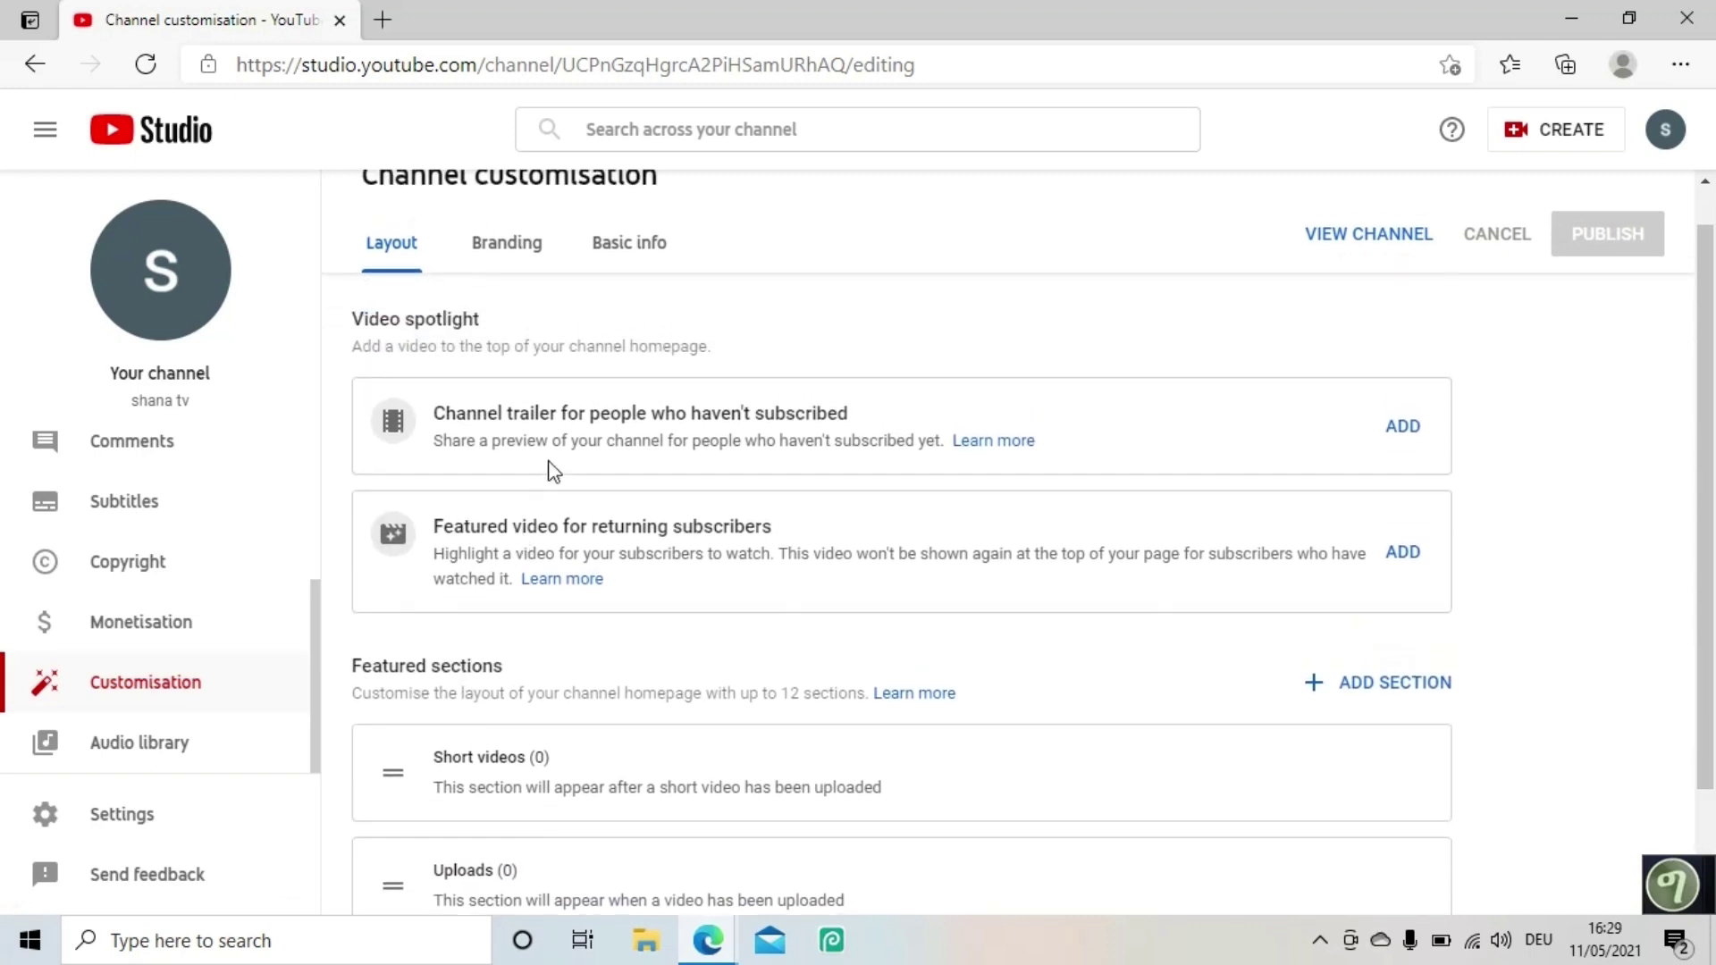
{"action": "left_click", "coordinate": [527, 247]}
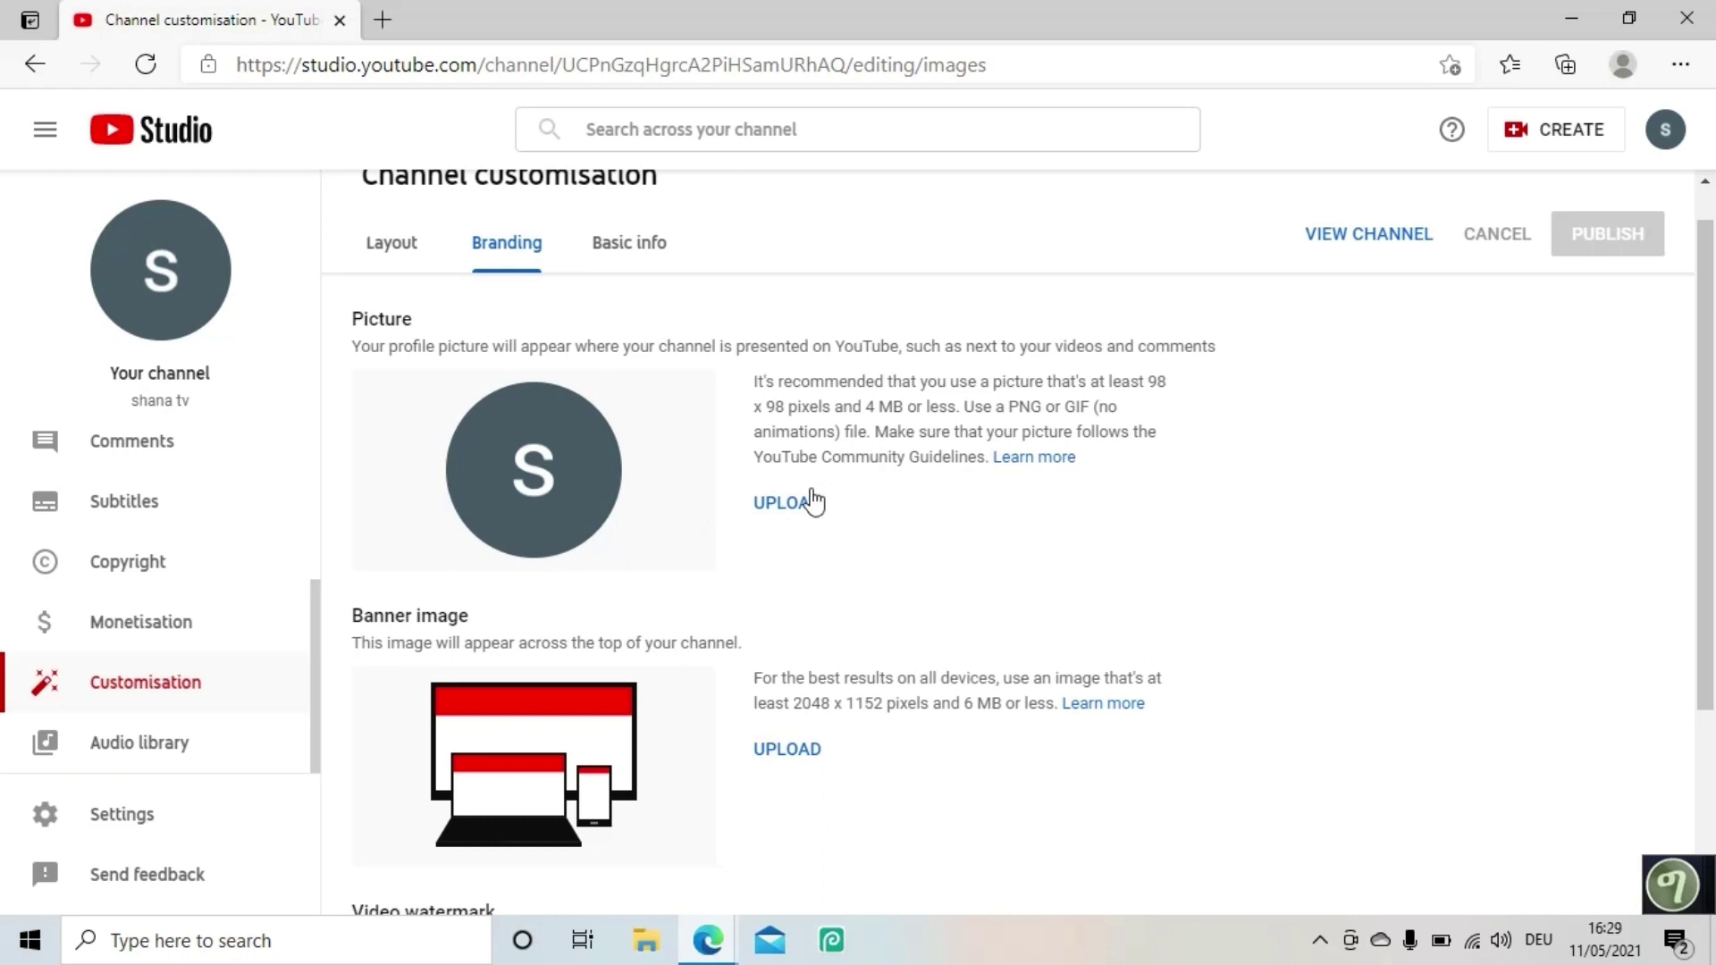
{"action": "scroll", "coordinate": [614, 583], "scroll_direction": "down", "scroll_amount": 2}
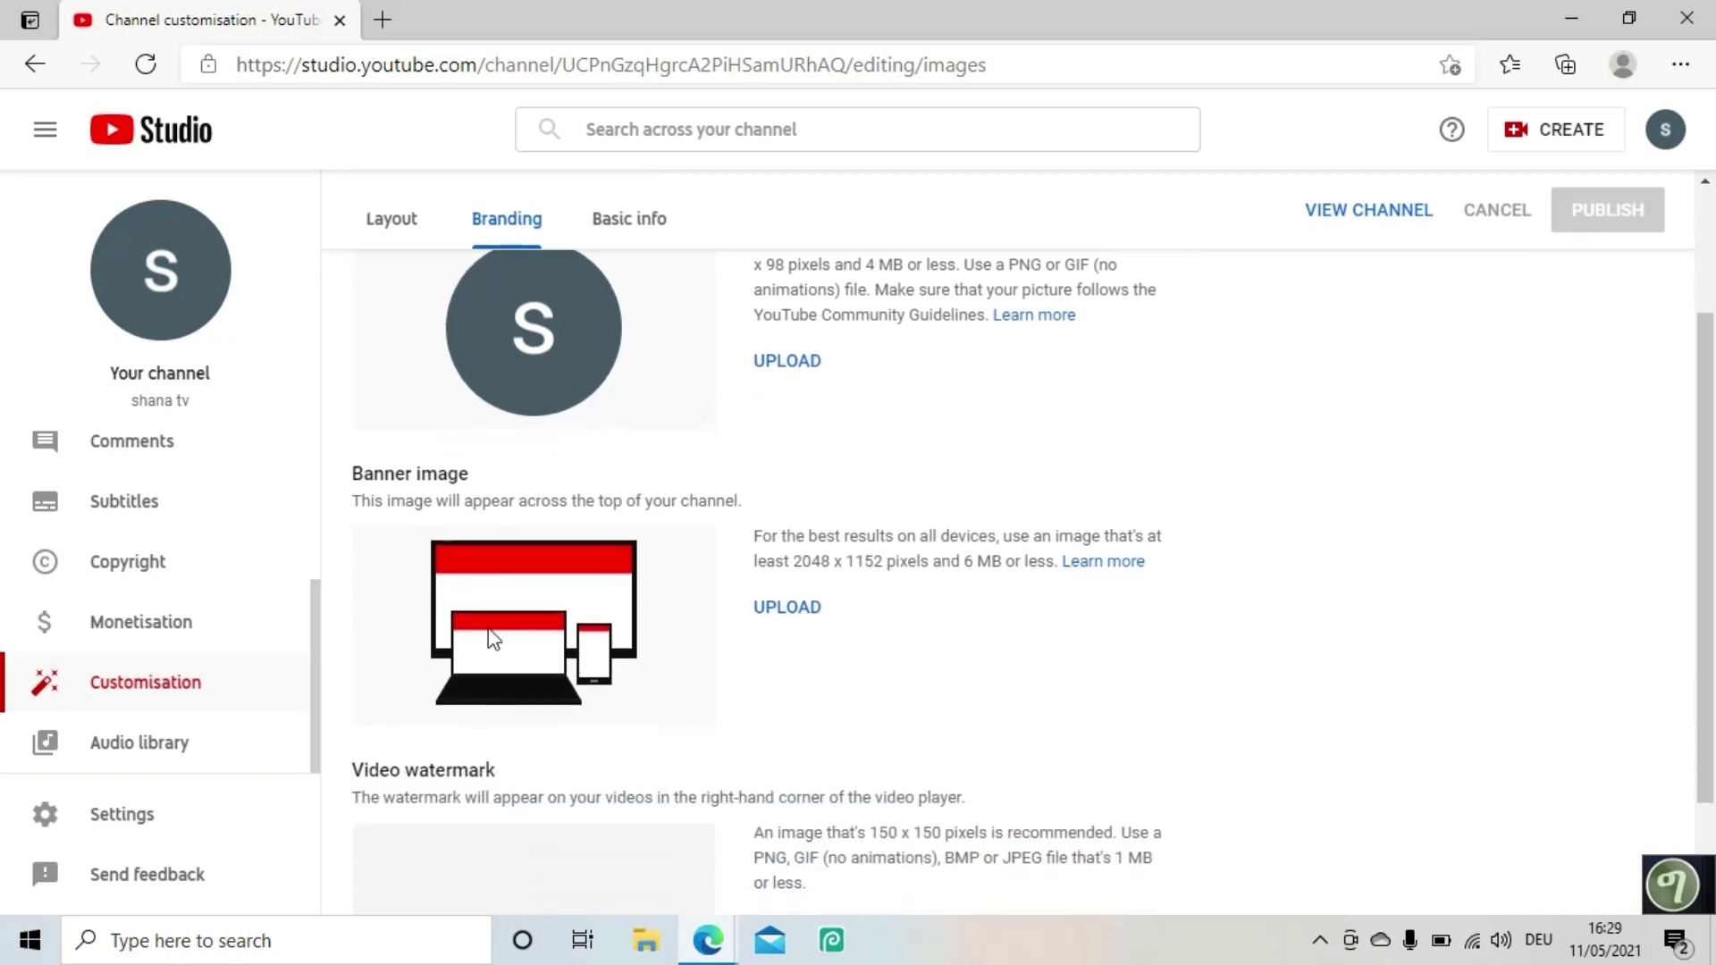